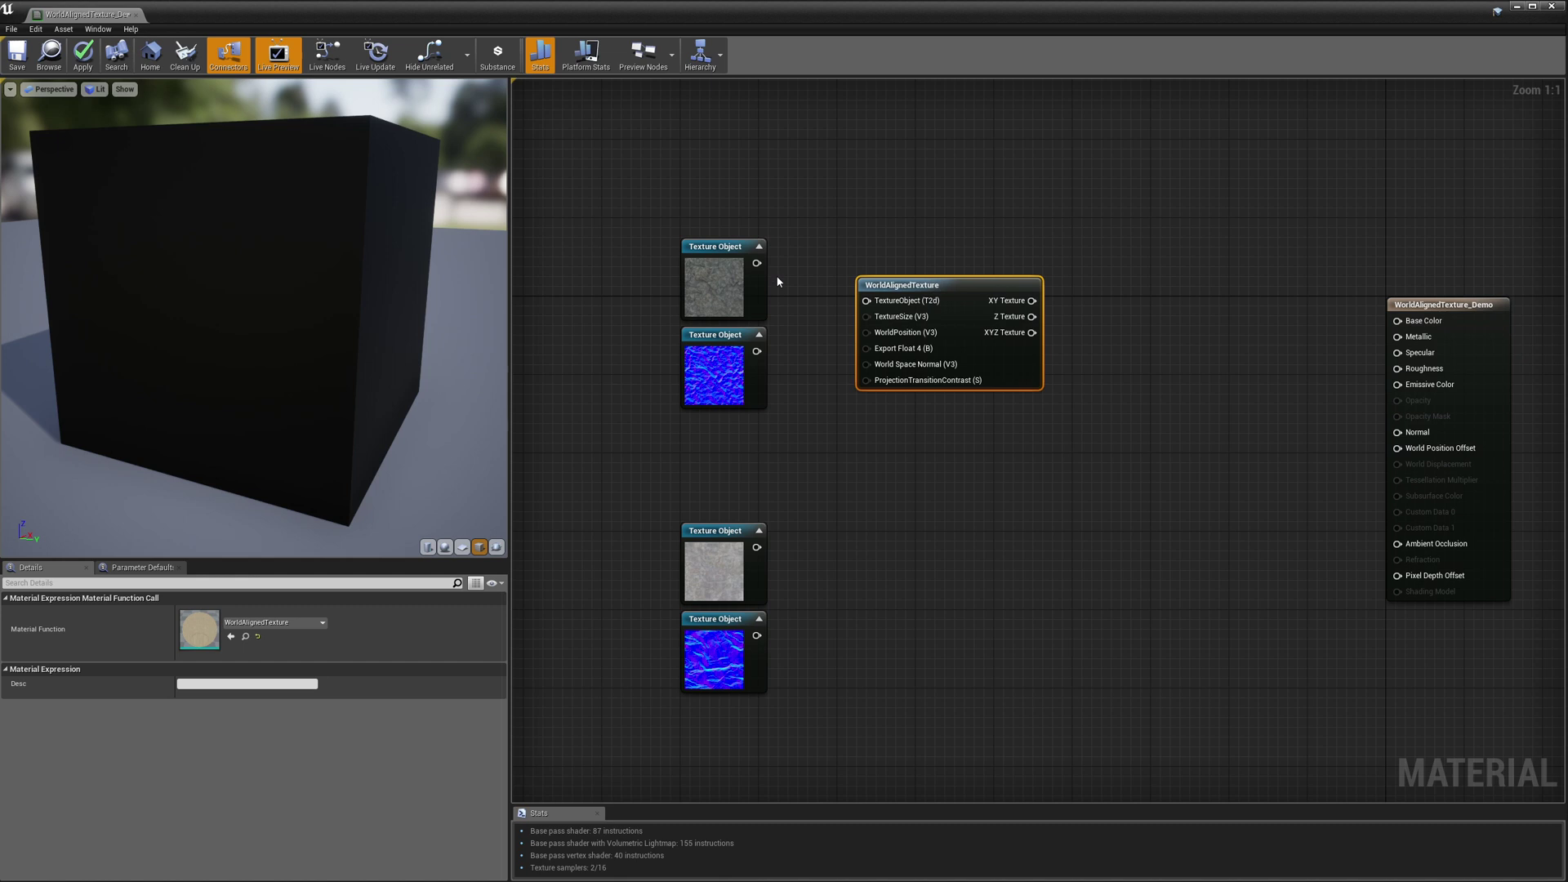
Feed the T_Rock_Basalt_D texture object into WorldAlignedTexture's TextureObject input and connect its XYZ Texture output to Base Color.
{"action": "left_click", "coordinate": [718, 282]}
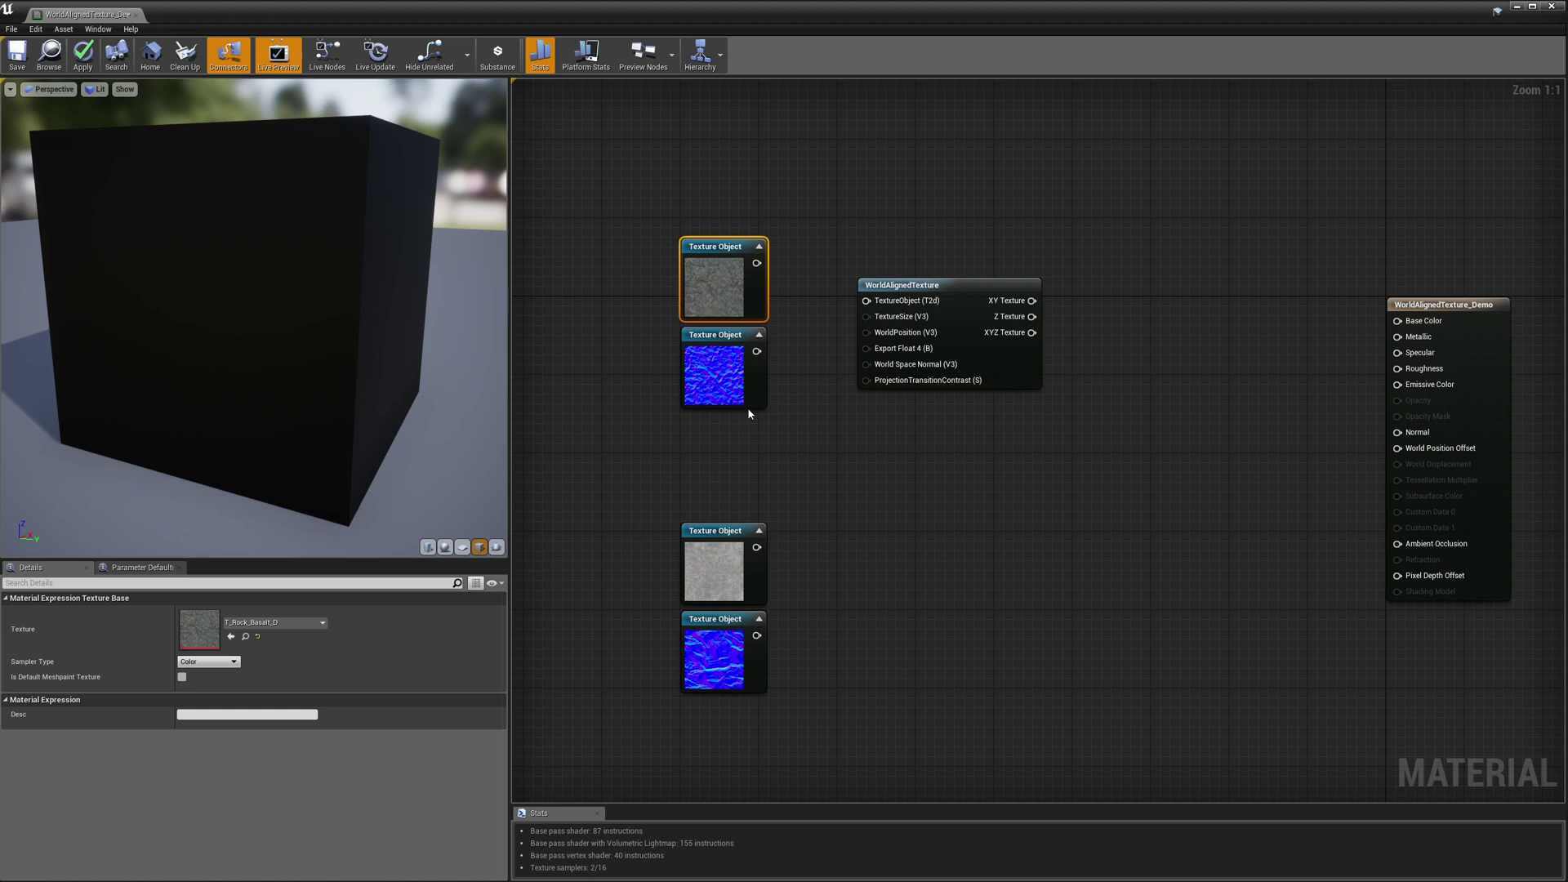
{"action": "left_click_drag", "start_coordinate": [756, 263], "coordinate": [908, 249]}
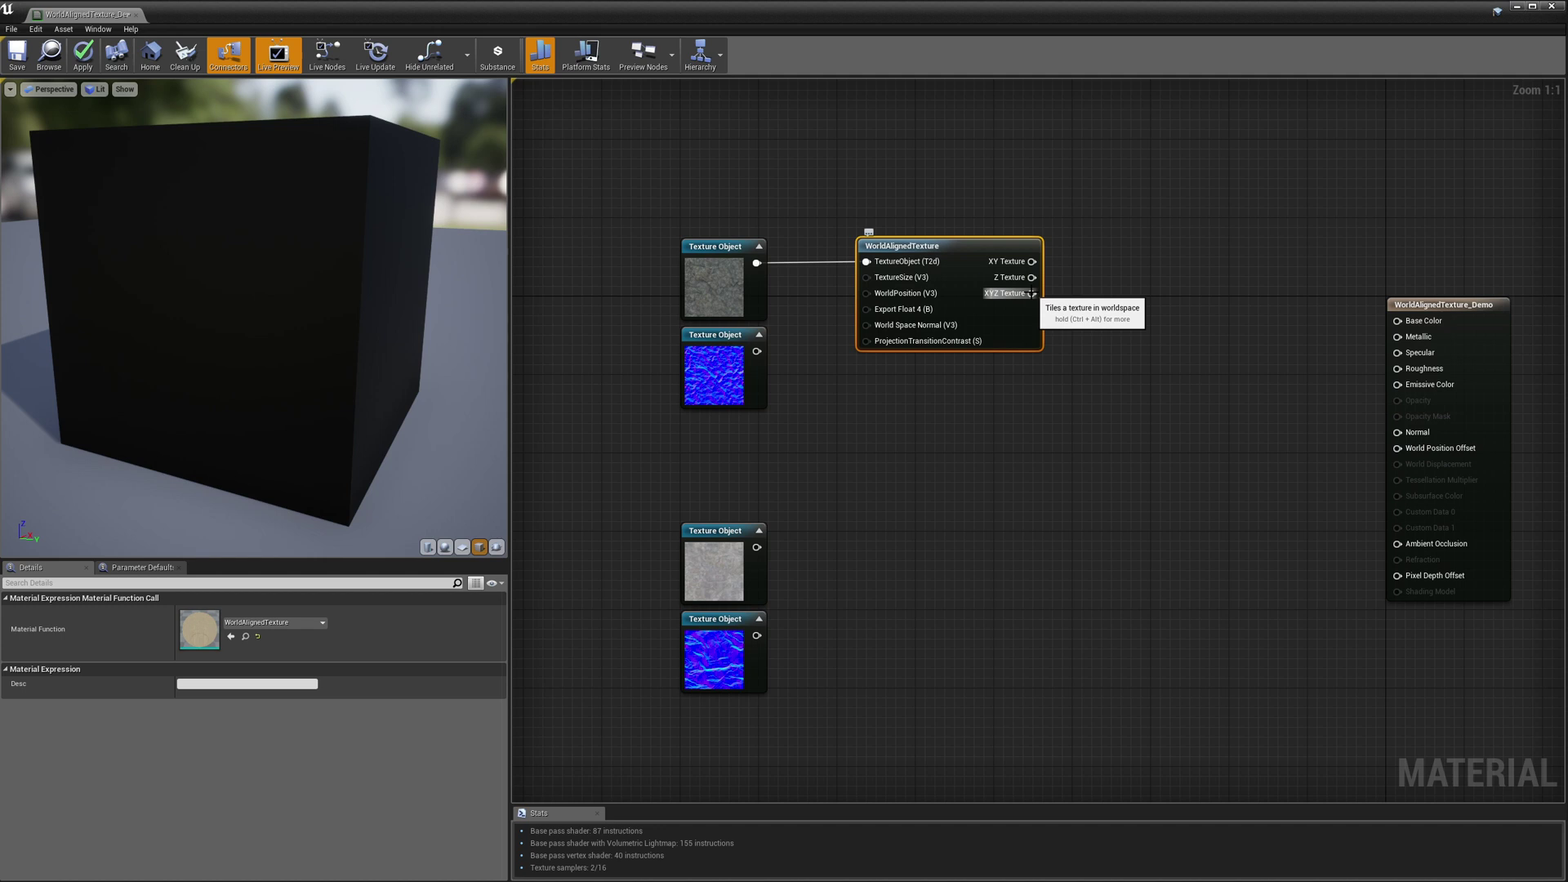
{"action": "left_click_drag", "start_coordinate": [1032, 293], "coordinate": [1396, 322]}
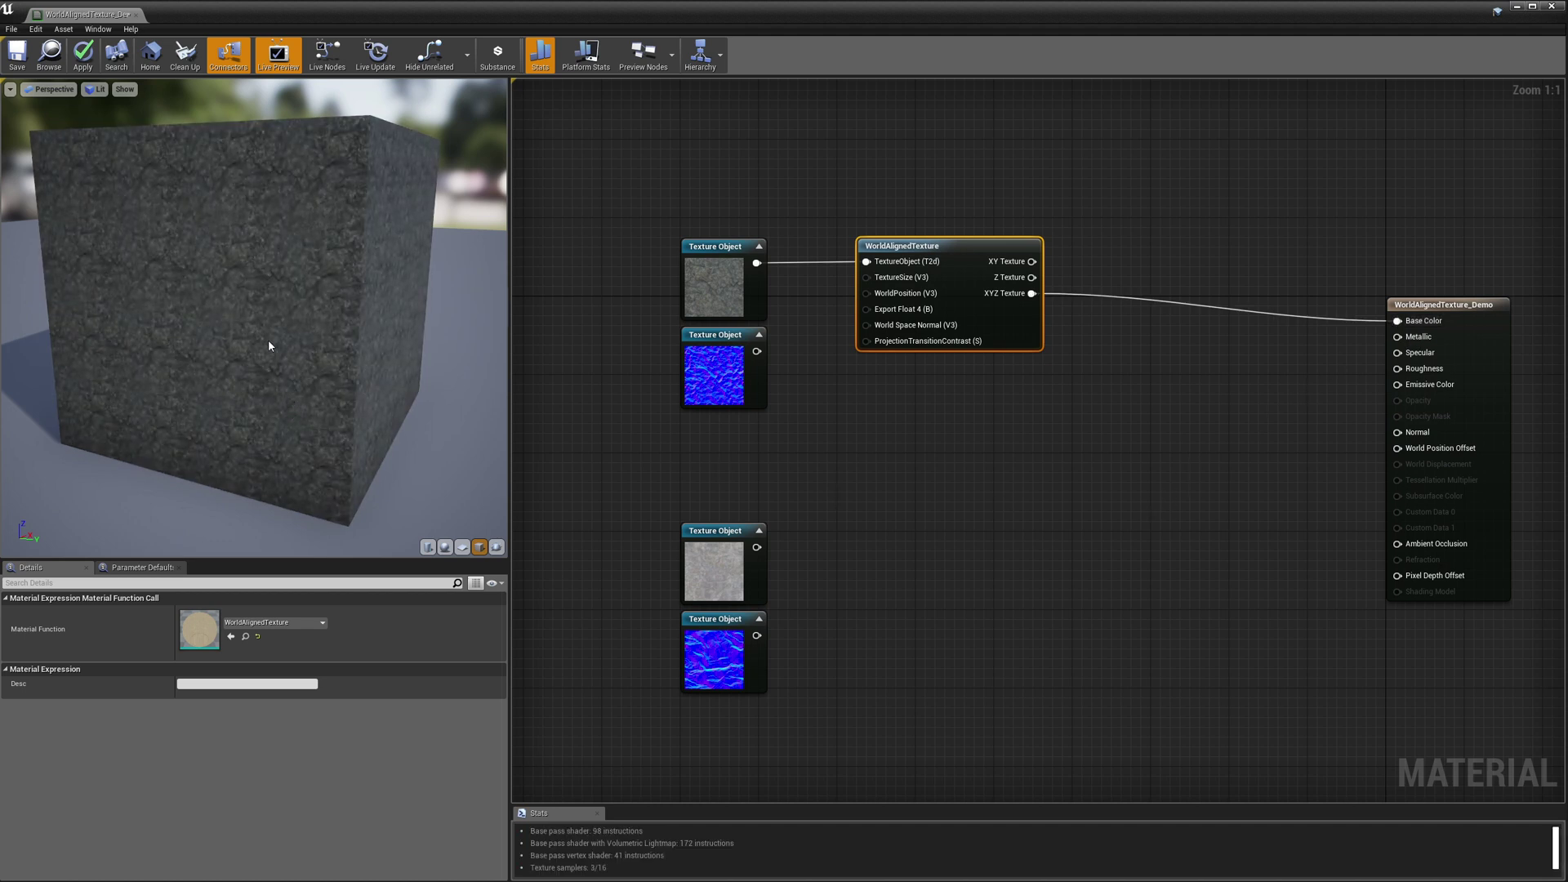
{"action": "left_click_drag", "start_coordinate": [238, 343], "coordinate": [400, 343]}
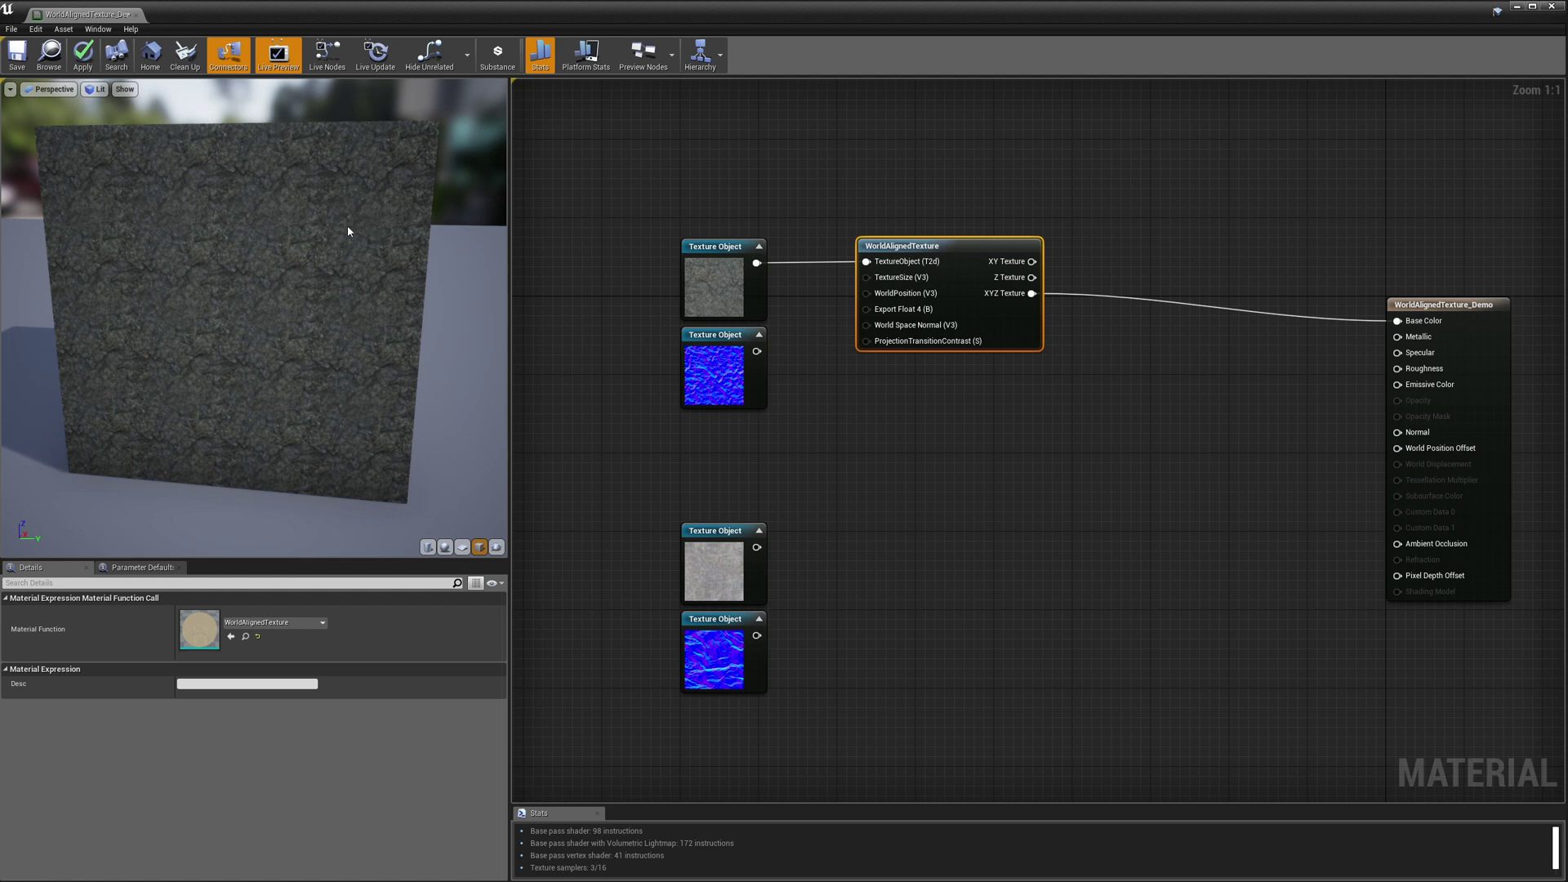
{"action": "left_click_drag", "start_coordinate": [355, 335], "coordinate": [408, 315]}
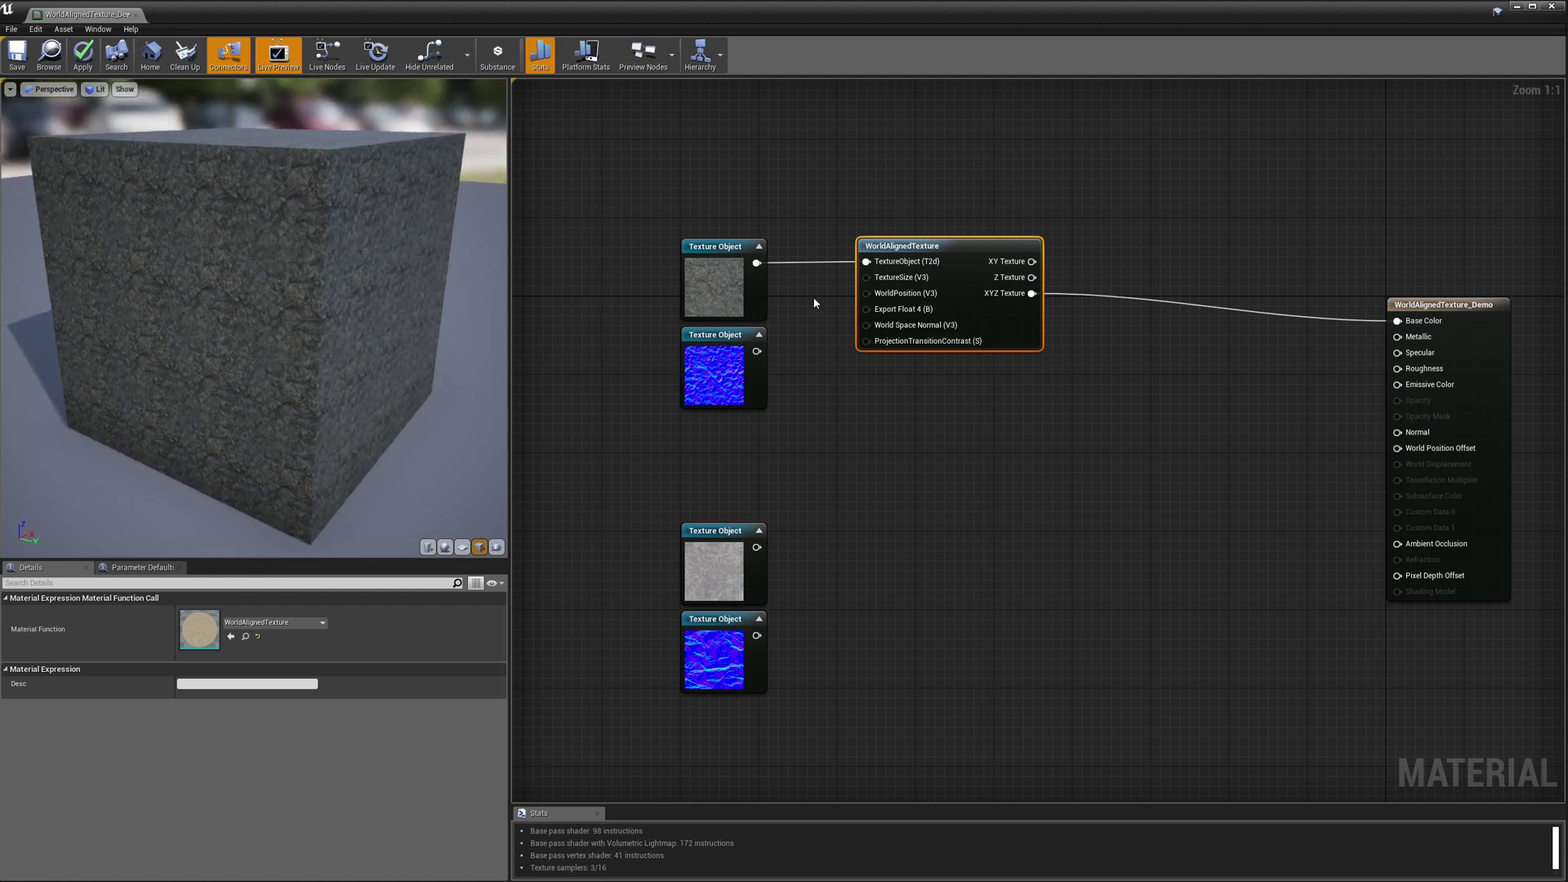
Add a Constant3Vector node feeding WorldAlignedTexture's TextureSize input and place it beside the basalt texture object.
{"action": "mouse_move", "coordinate": [867, 285]}
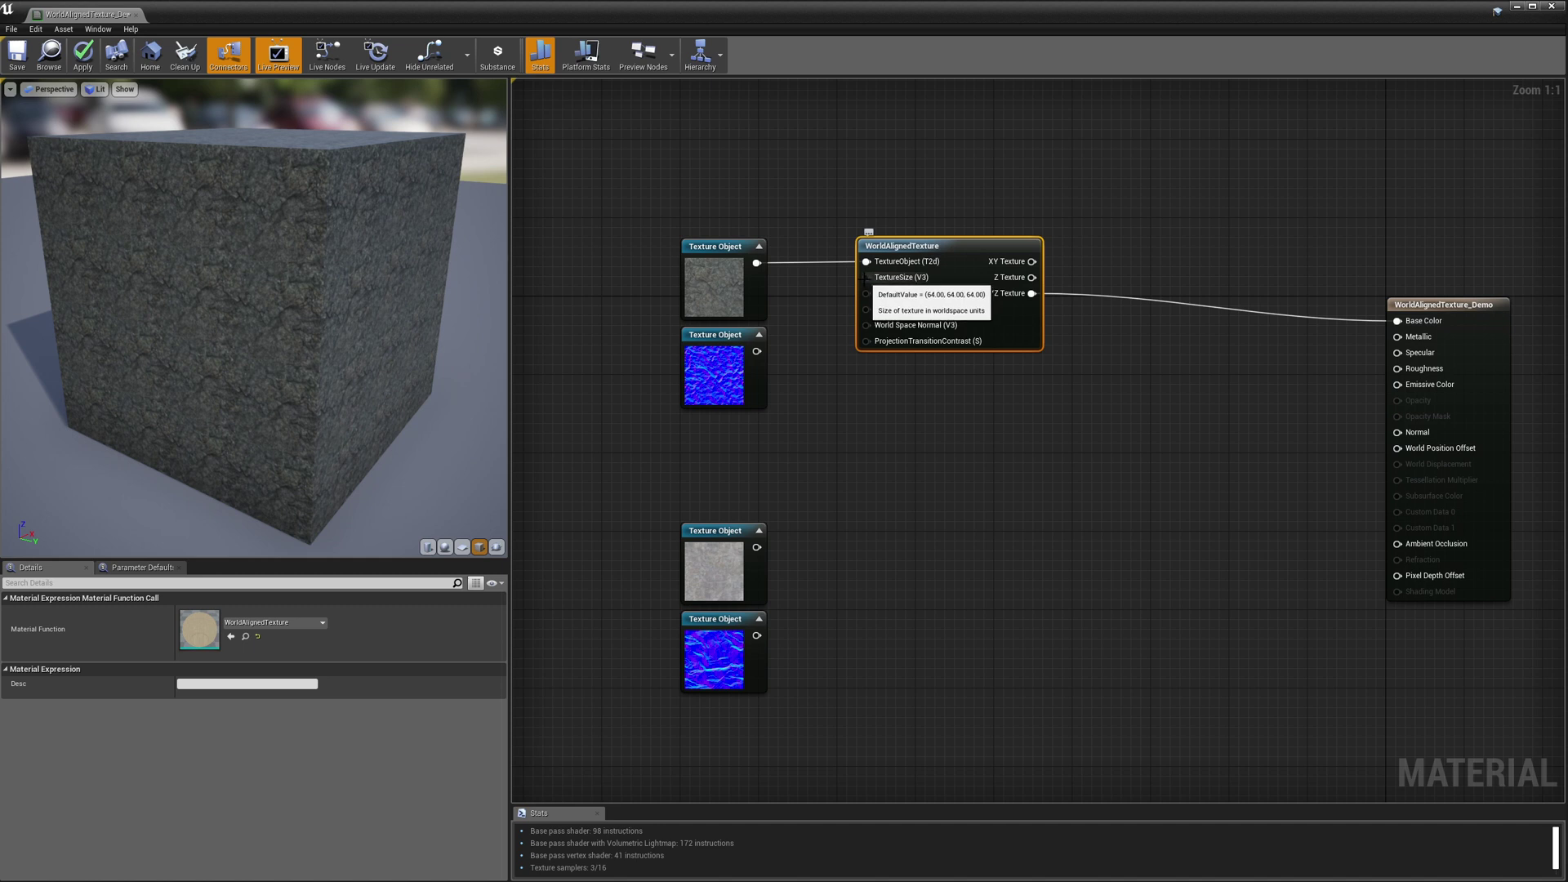
{"action": "left_click_drag", "start_coordinate": [866, 278], "coordinate": [633, 288]}
{"action": "type", "text": "con"}
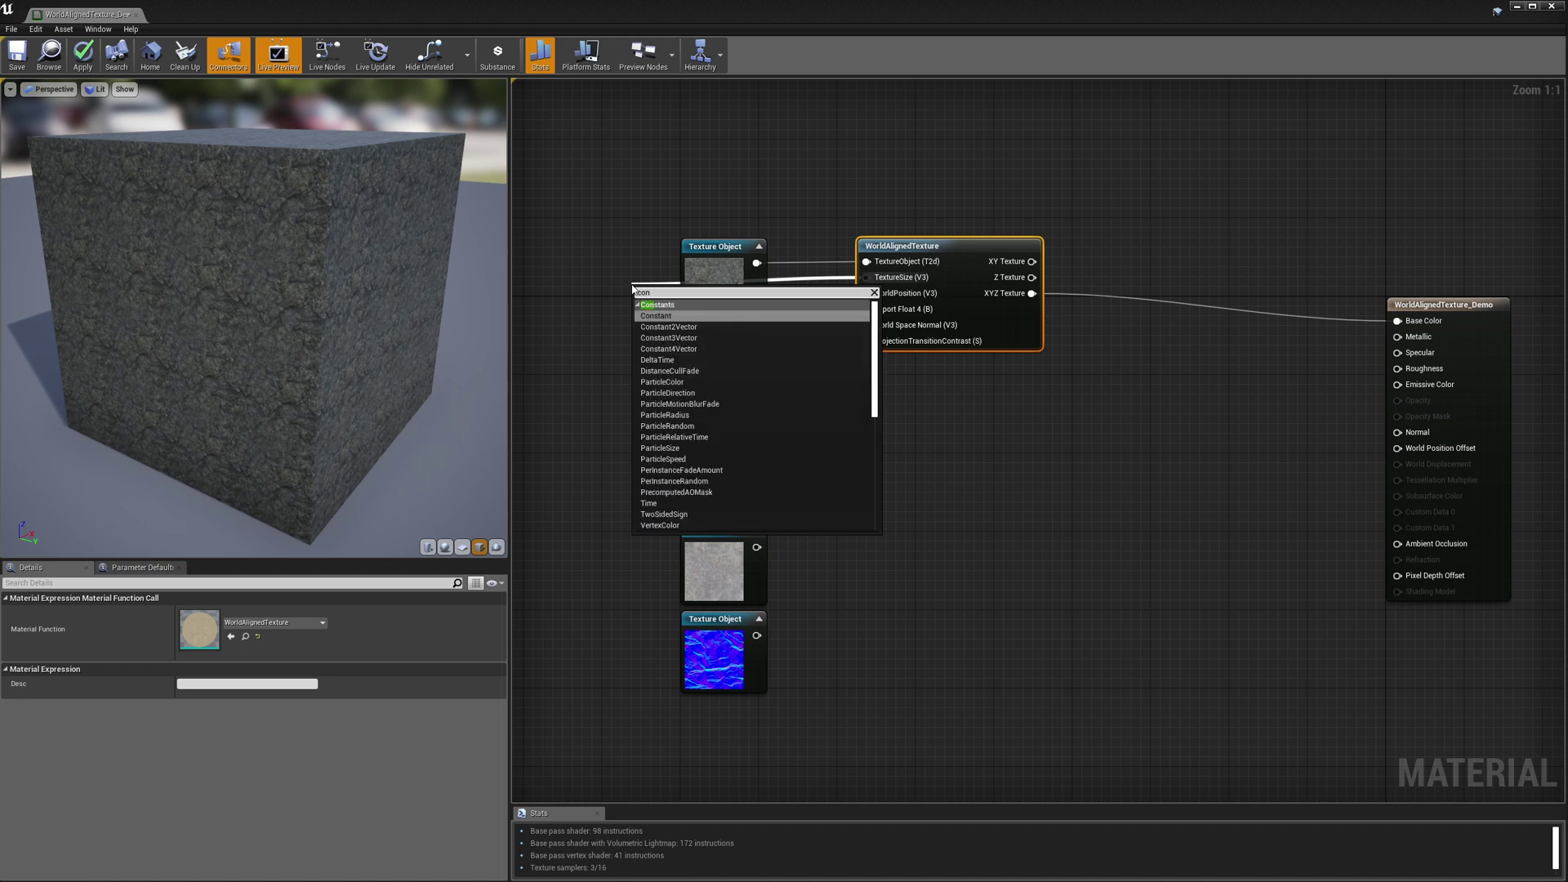
{"action": "key", "text": "Down"}
{"action": "key", "text": "Down"}
{"action": "key", "text": "Return"}
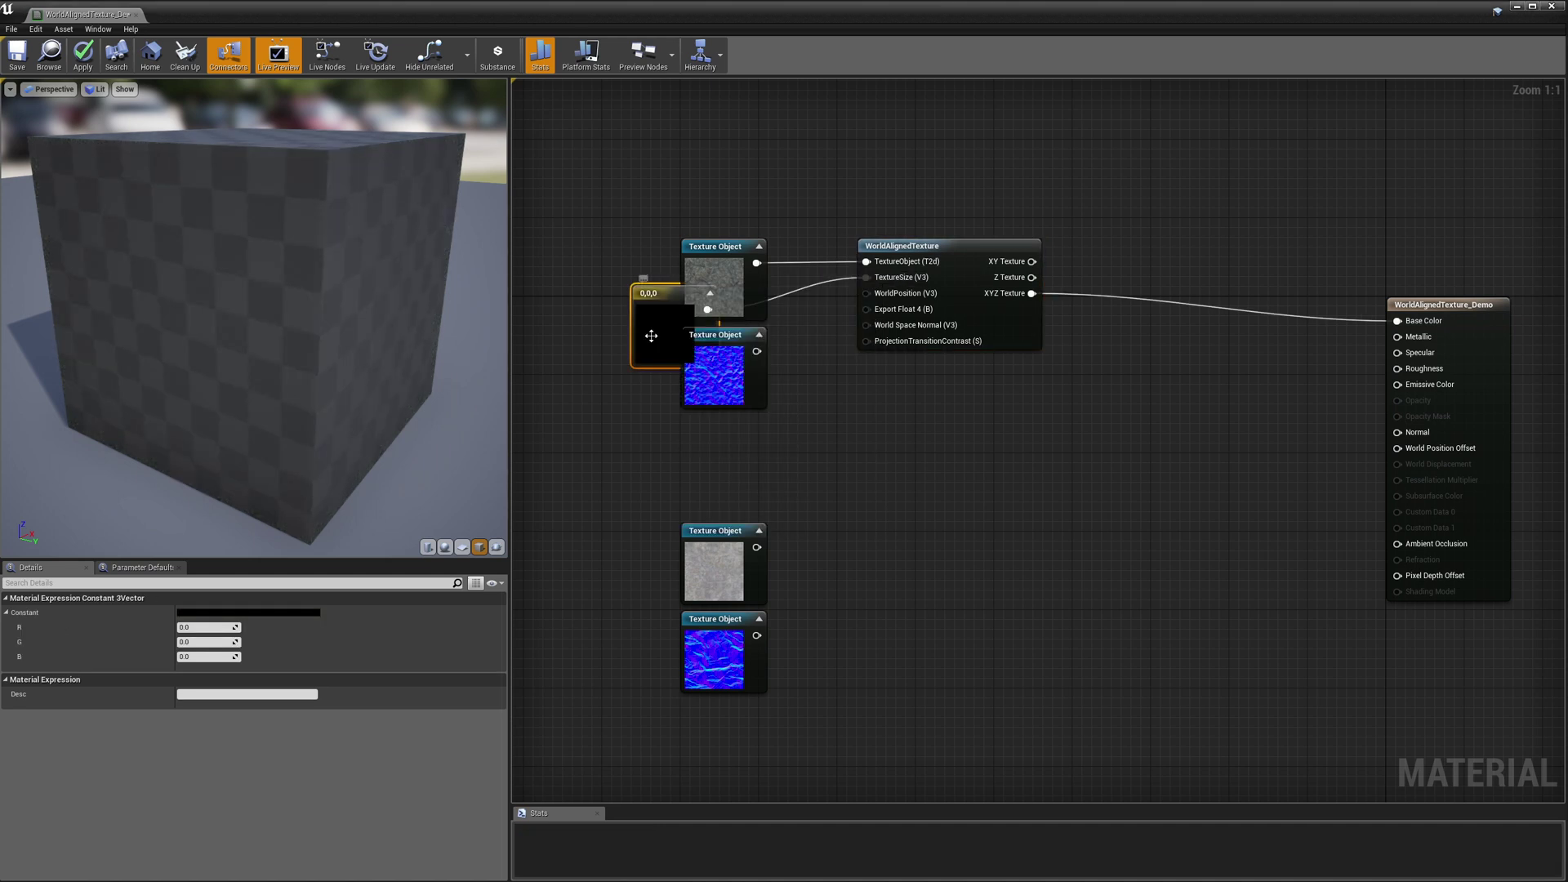
{"action": "left_click_drag", "start_coordinate": [646, 300], "coordinate": [576, 273]}
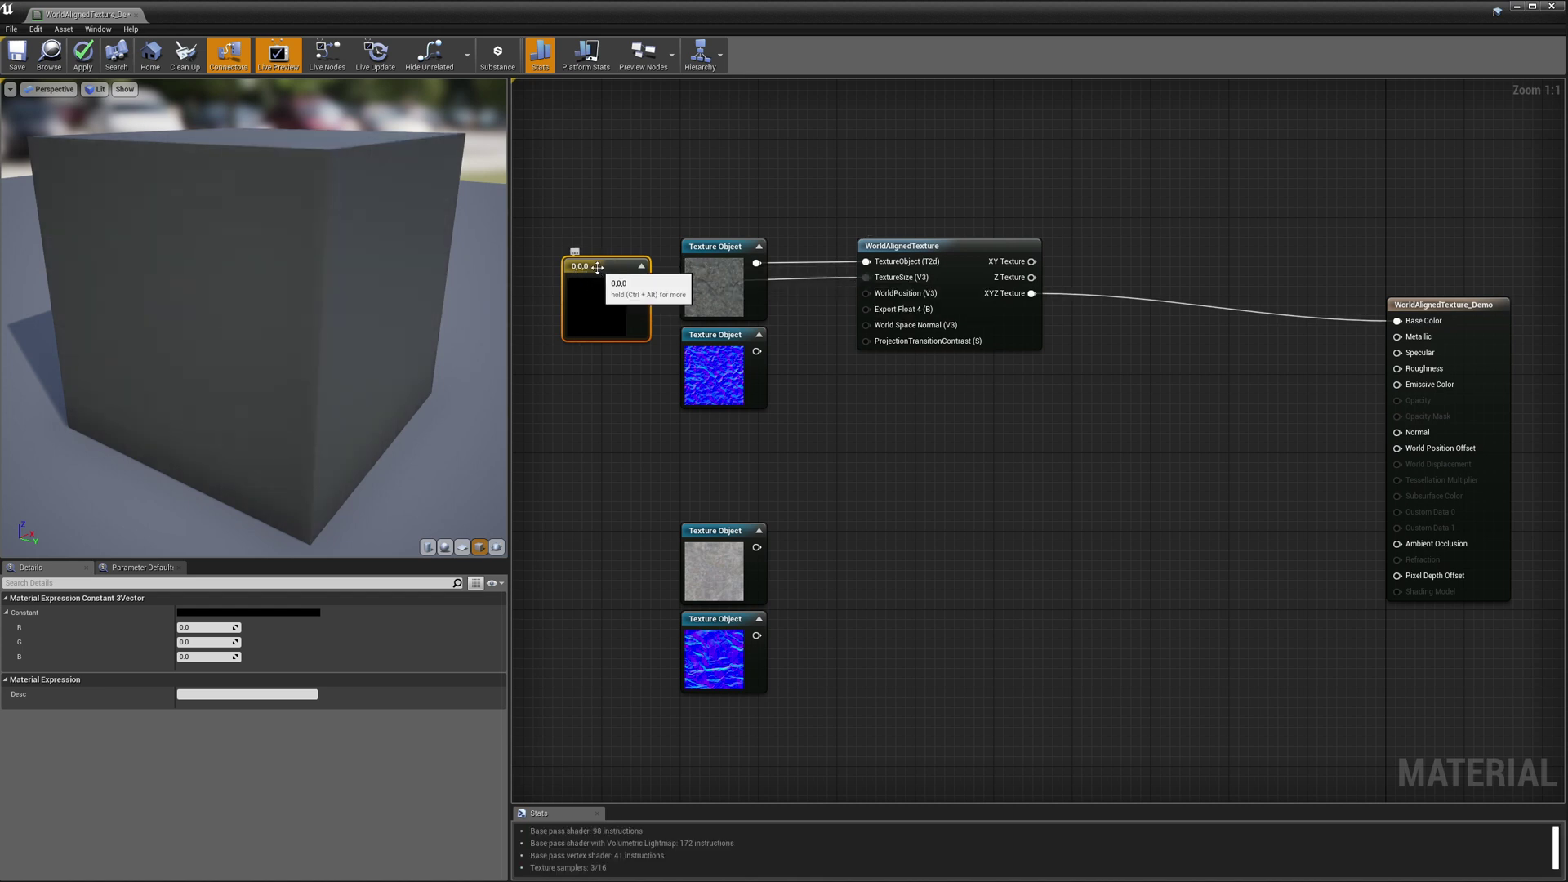
Set the texture size vector's R, G and B values to 64 each and inspect the tiling on the preview cube.
{"action": "left_click", "coordinate": [191, 627]}
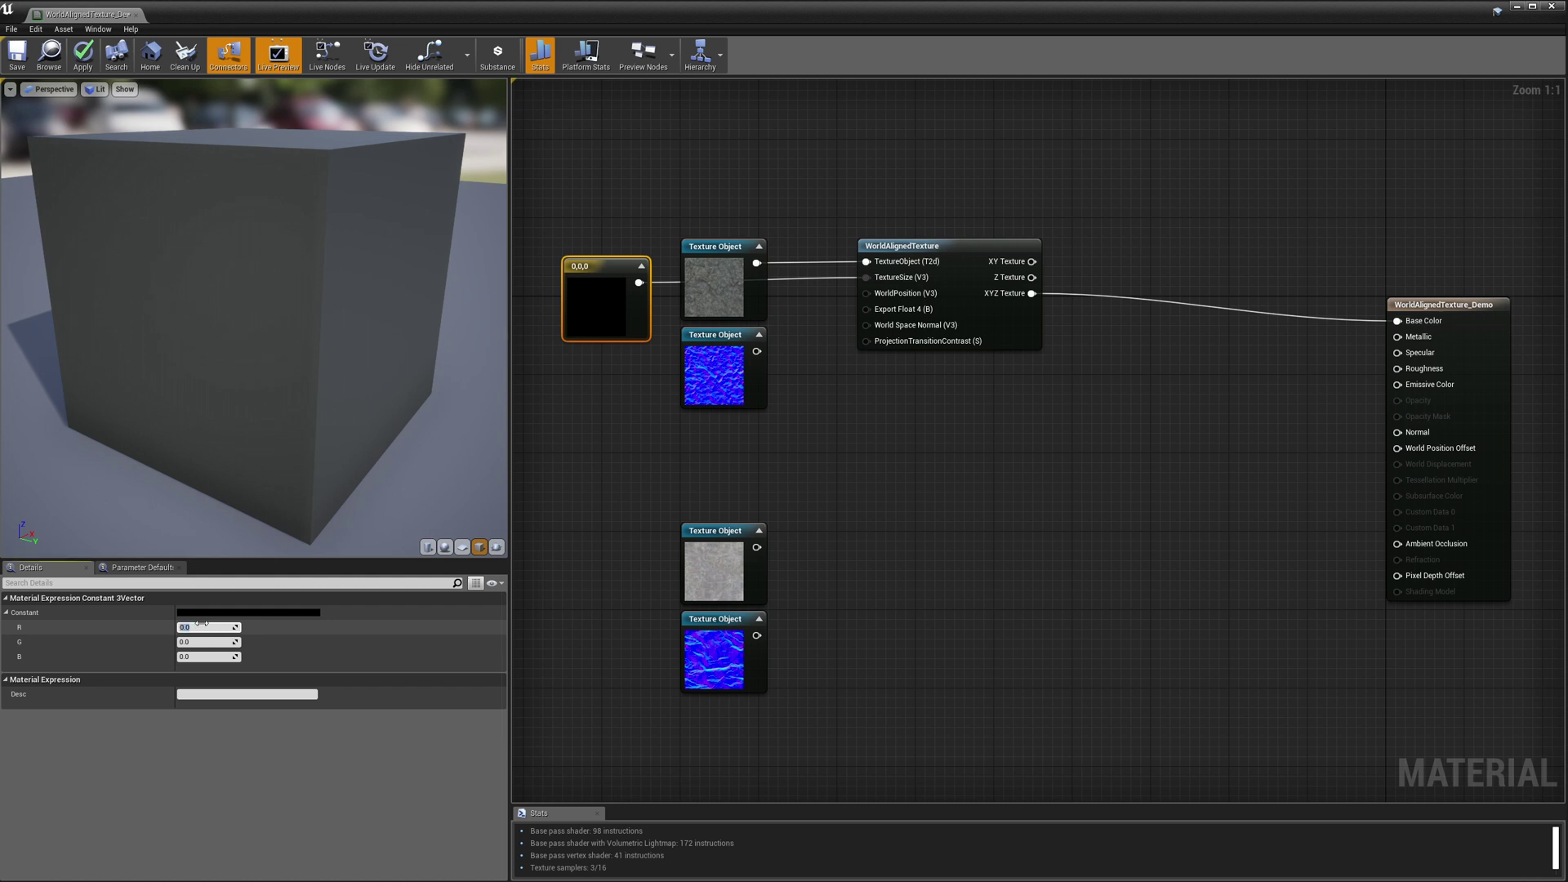
{"action": "type", "text": "64"}
{"action": "key", "text": "Tab"}
{"action": "type", "text": "64"}
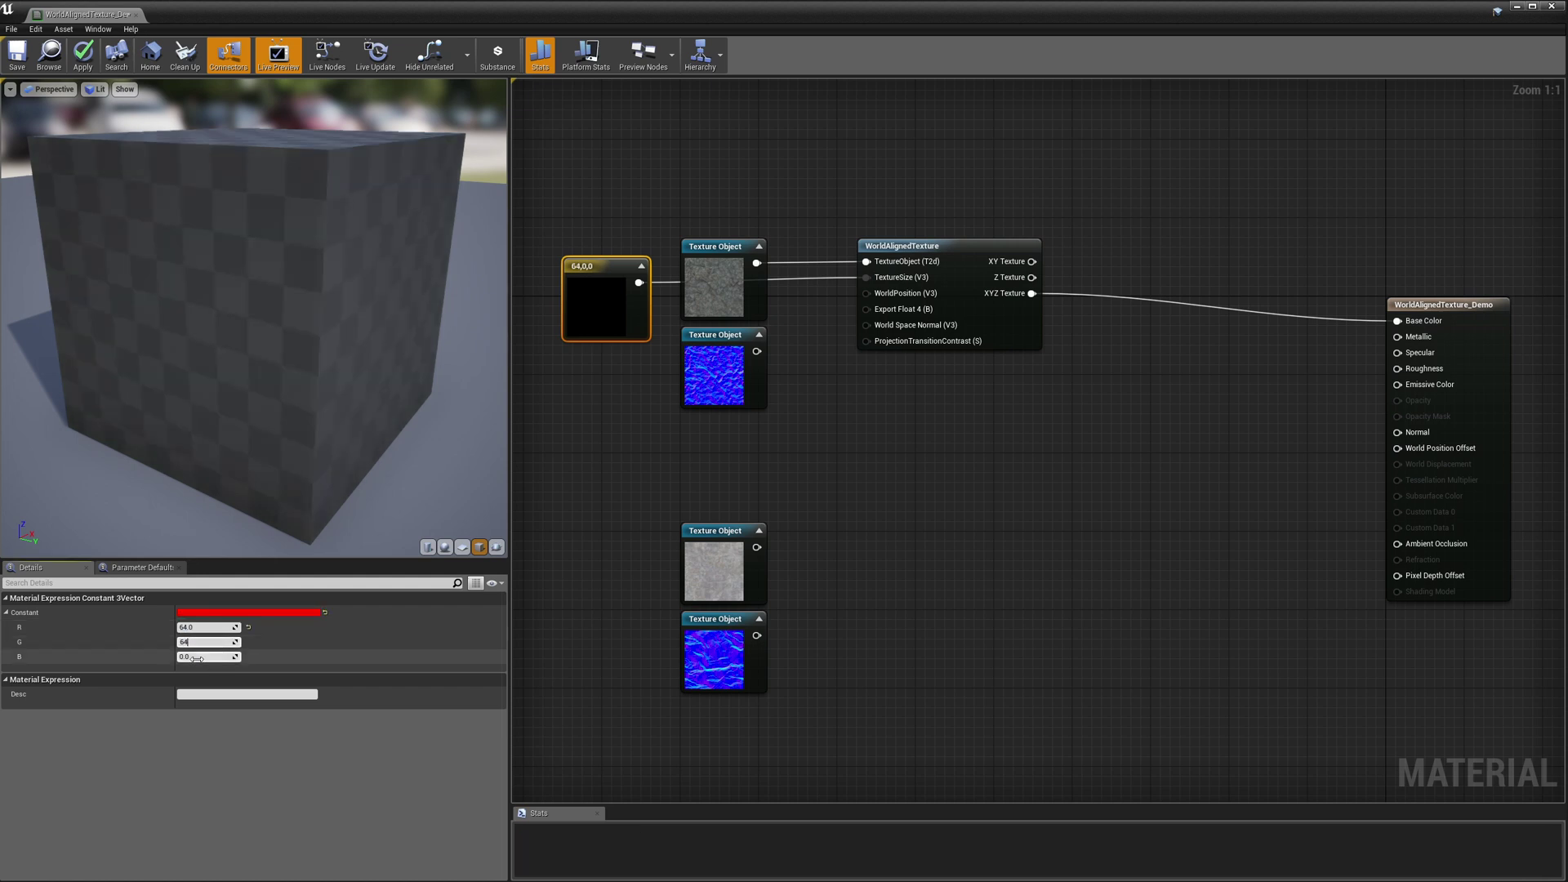
{"action": "key", "text": "Tab"}
{"action": "type", "text": "64"}
{"action": "key", "text": "shift+Tab"}
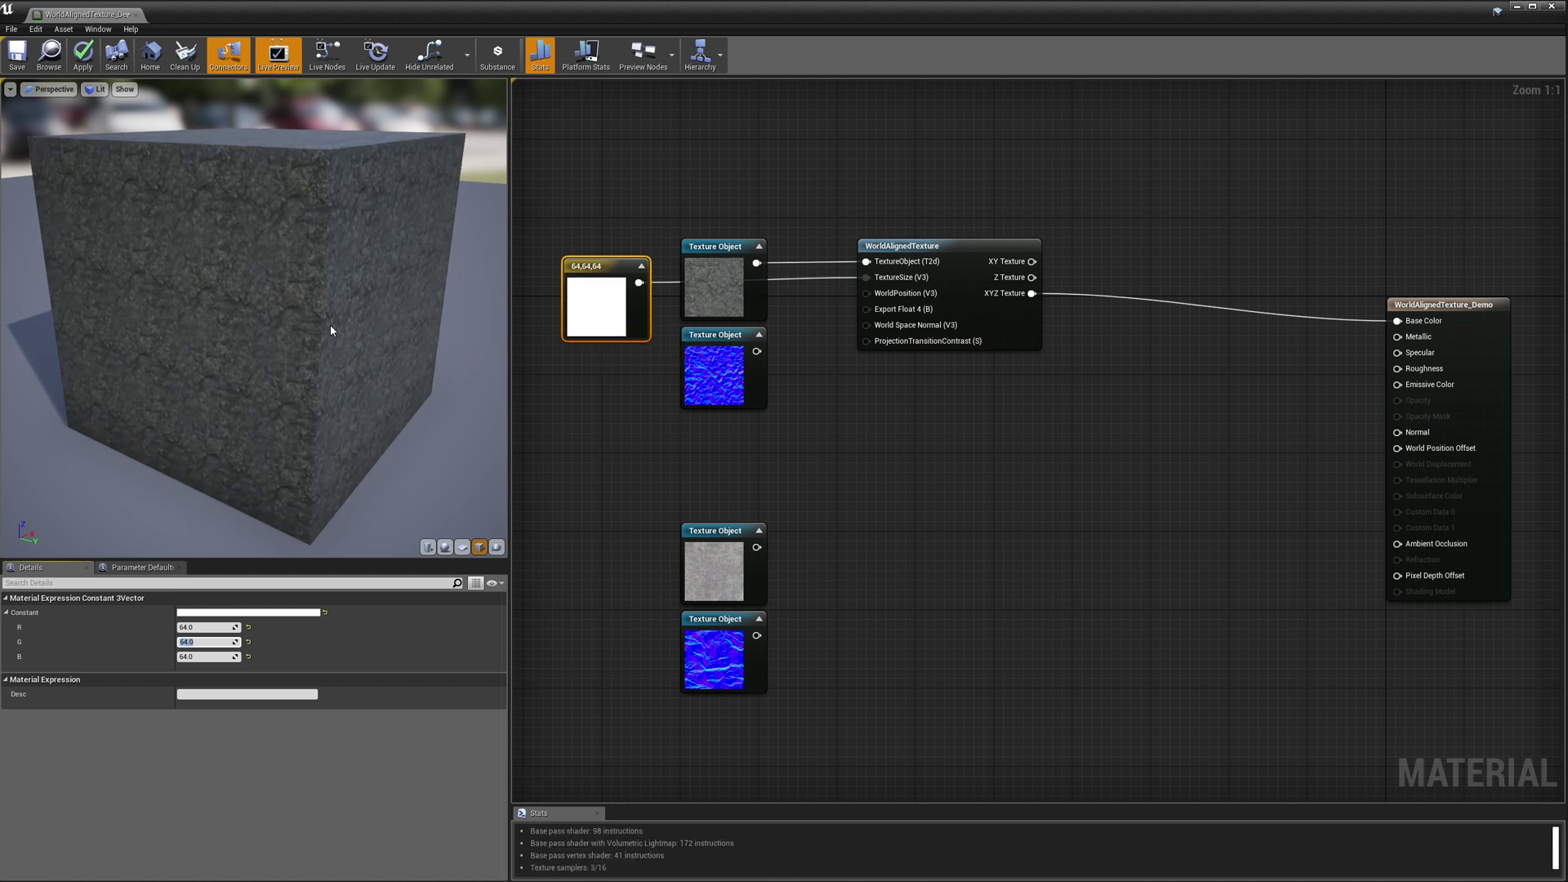
{"action": "left_click_drag", "start_coordinate": [231, 352], "coordinate": [294, 343]}
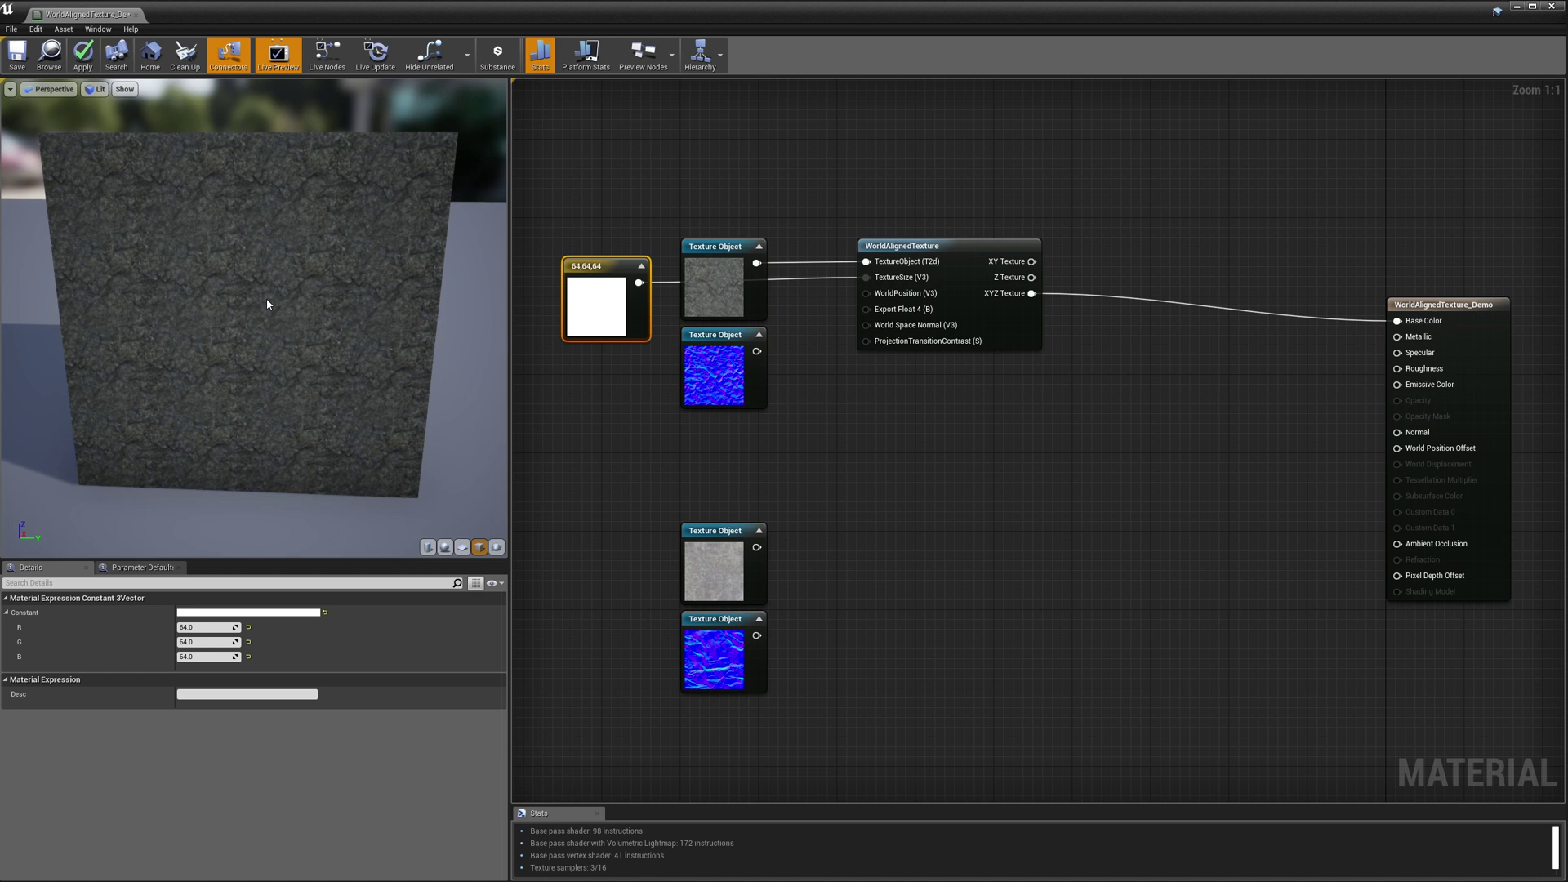
{"action": "mouse_move", "coordinate": [343, 286]}
{"action": "left_mouse_down"}
{"action": "mouse_move", "coordinate": [425, 269]}
{"action": "mouse_move", "coordinate": [359, 270]}
{"action": "left_mouse_up"}
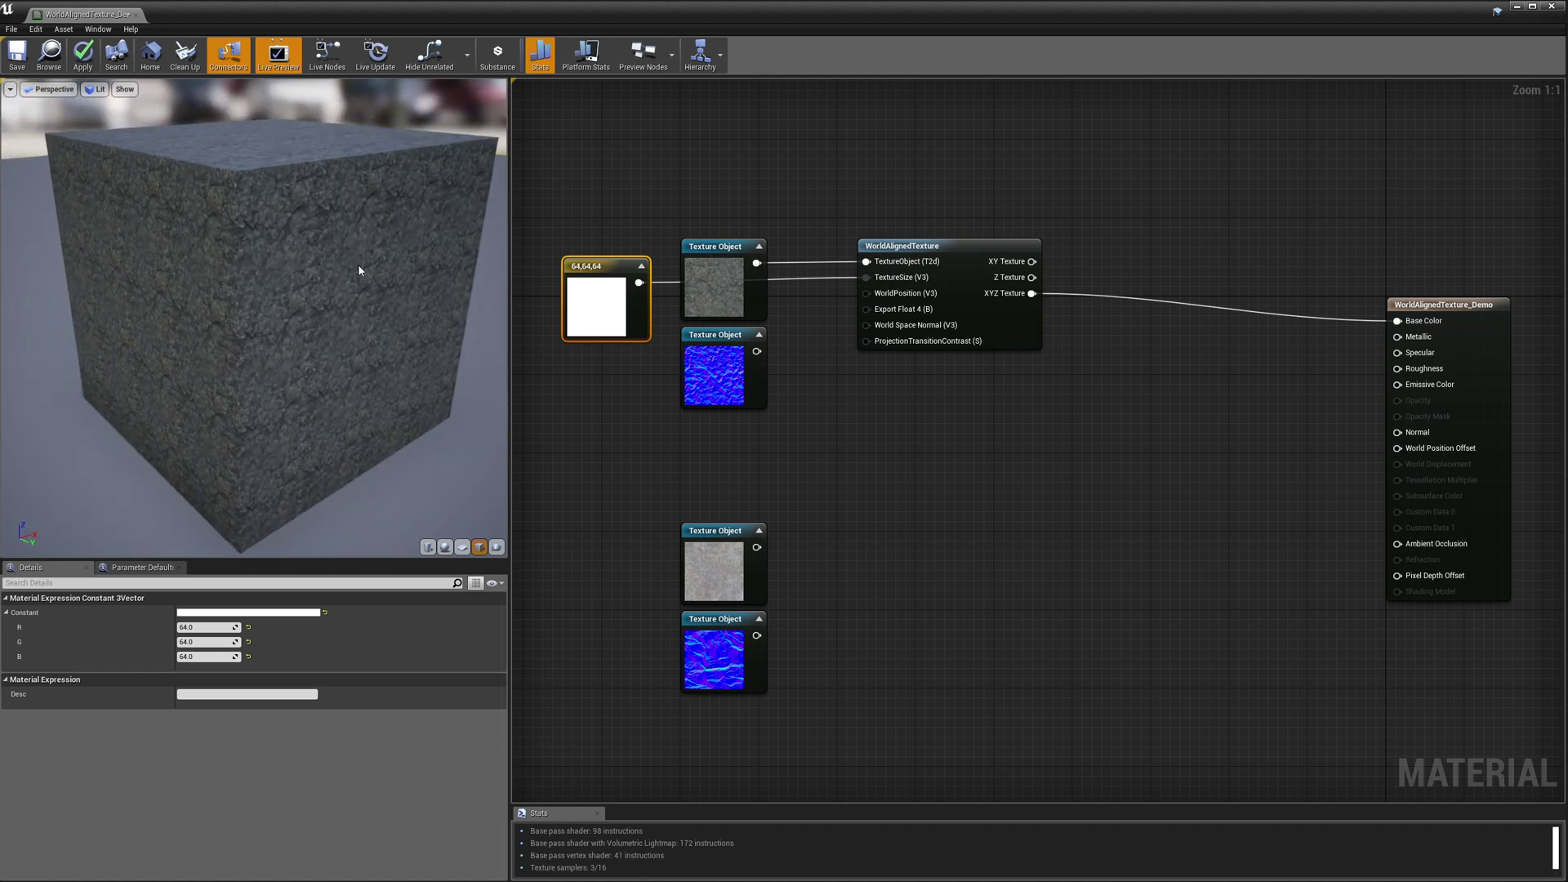
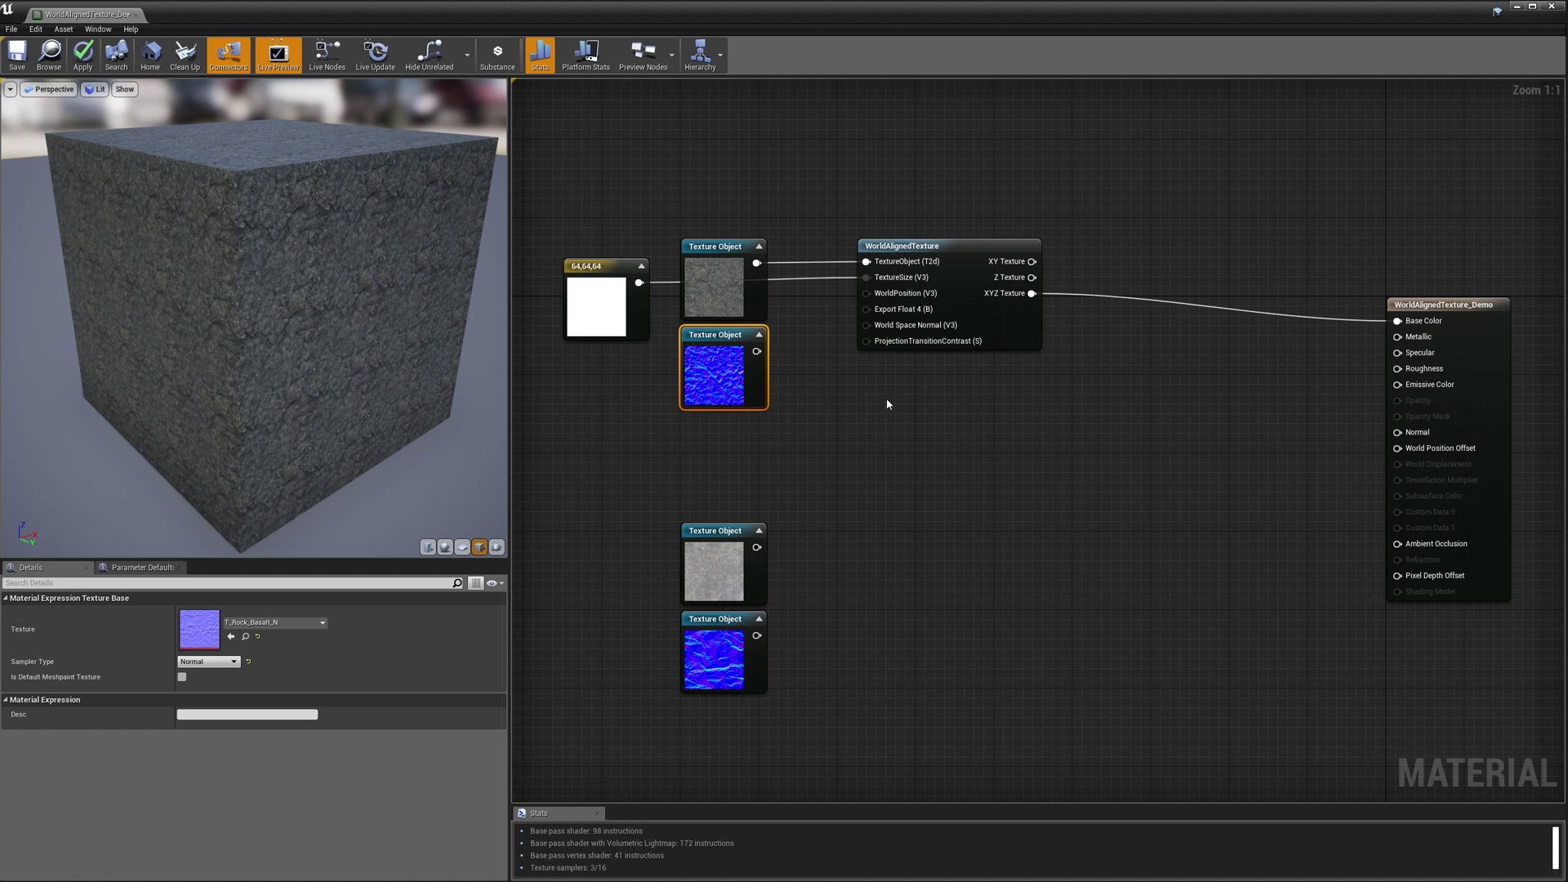
Add a WorldAlignedNormal node and place it directly below the WorldAlignedTexture node.
{"action": "right_click", "coordinate": [880, 404]}
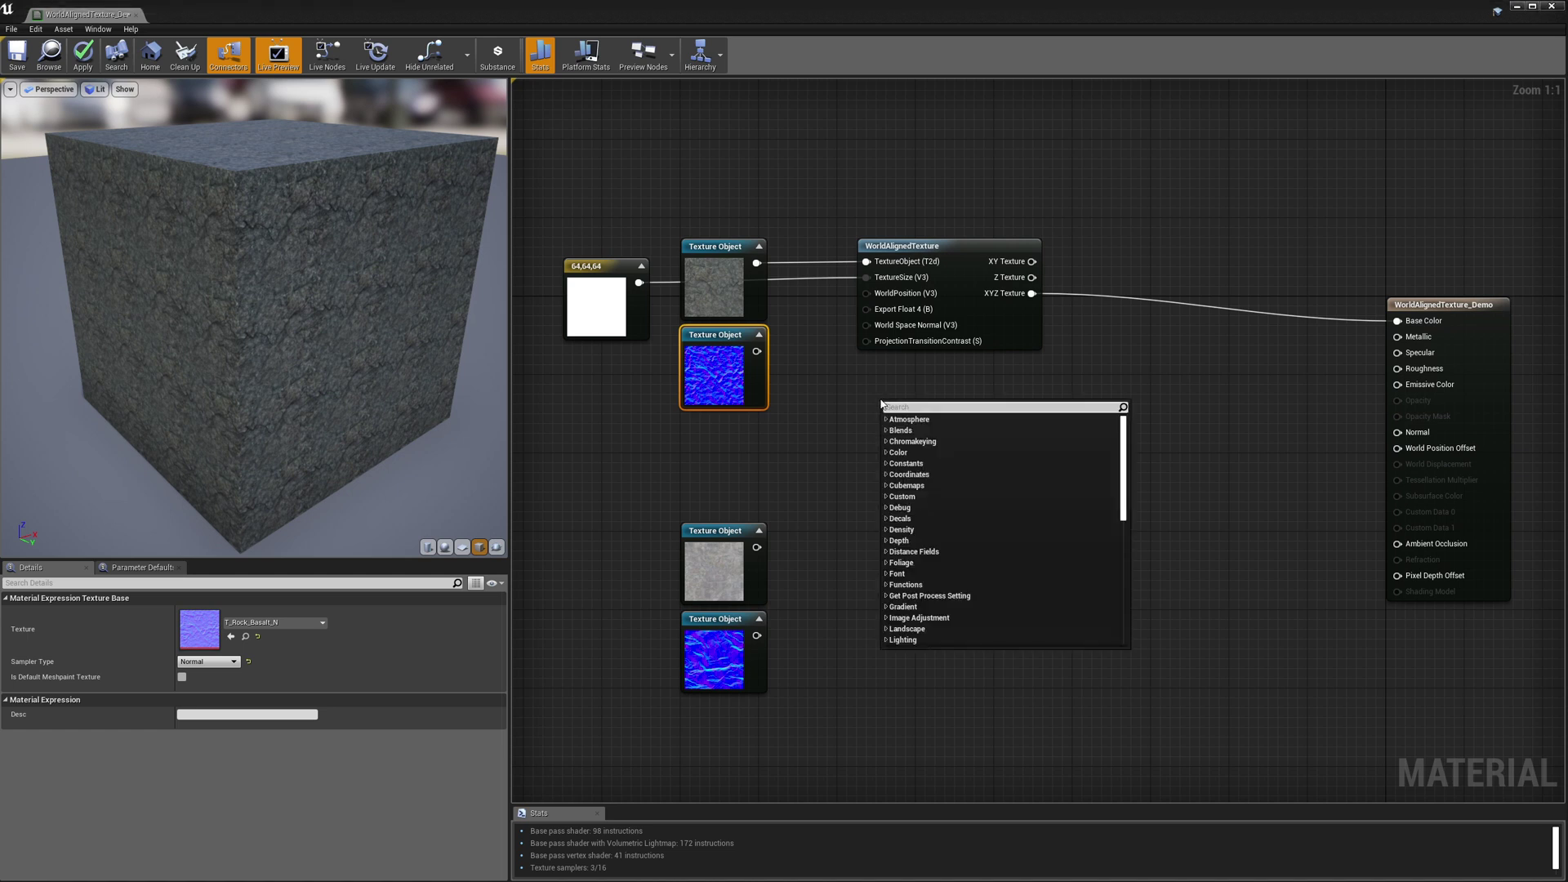
{"action": "type", "text": "worldali"}
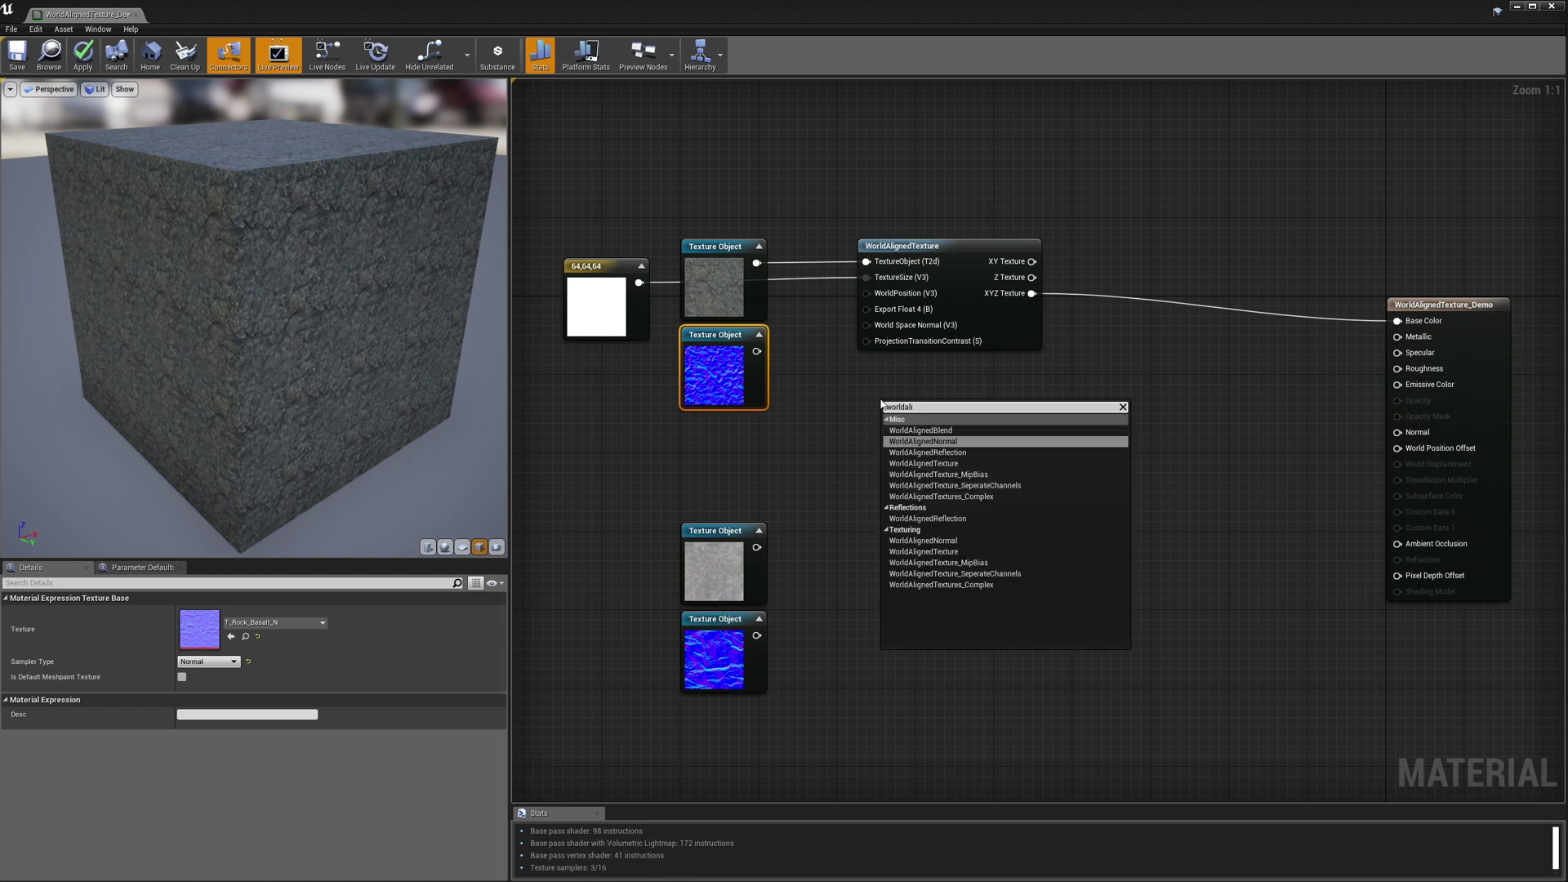
{"action": "left_click", "coordinate": [910, 442]}
{"action": "left_click_drag", "start_coordinate": [951, 403], "coordinate": [931, 366]}
Connect the basalt normal texture and the 64,64,64 vector to WorldAlignedNormal's TextureObject and TextureSize, and its XYZ Texture output to the material's Normal.
{"action": "left_click_drag", "start_coordinate": [760, 354], "coordinate": [866, 383]}
{"action": "left_click_drag", "start_coordinate": [639, 283], "coordinate": [865, 395]}
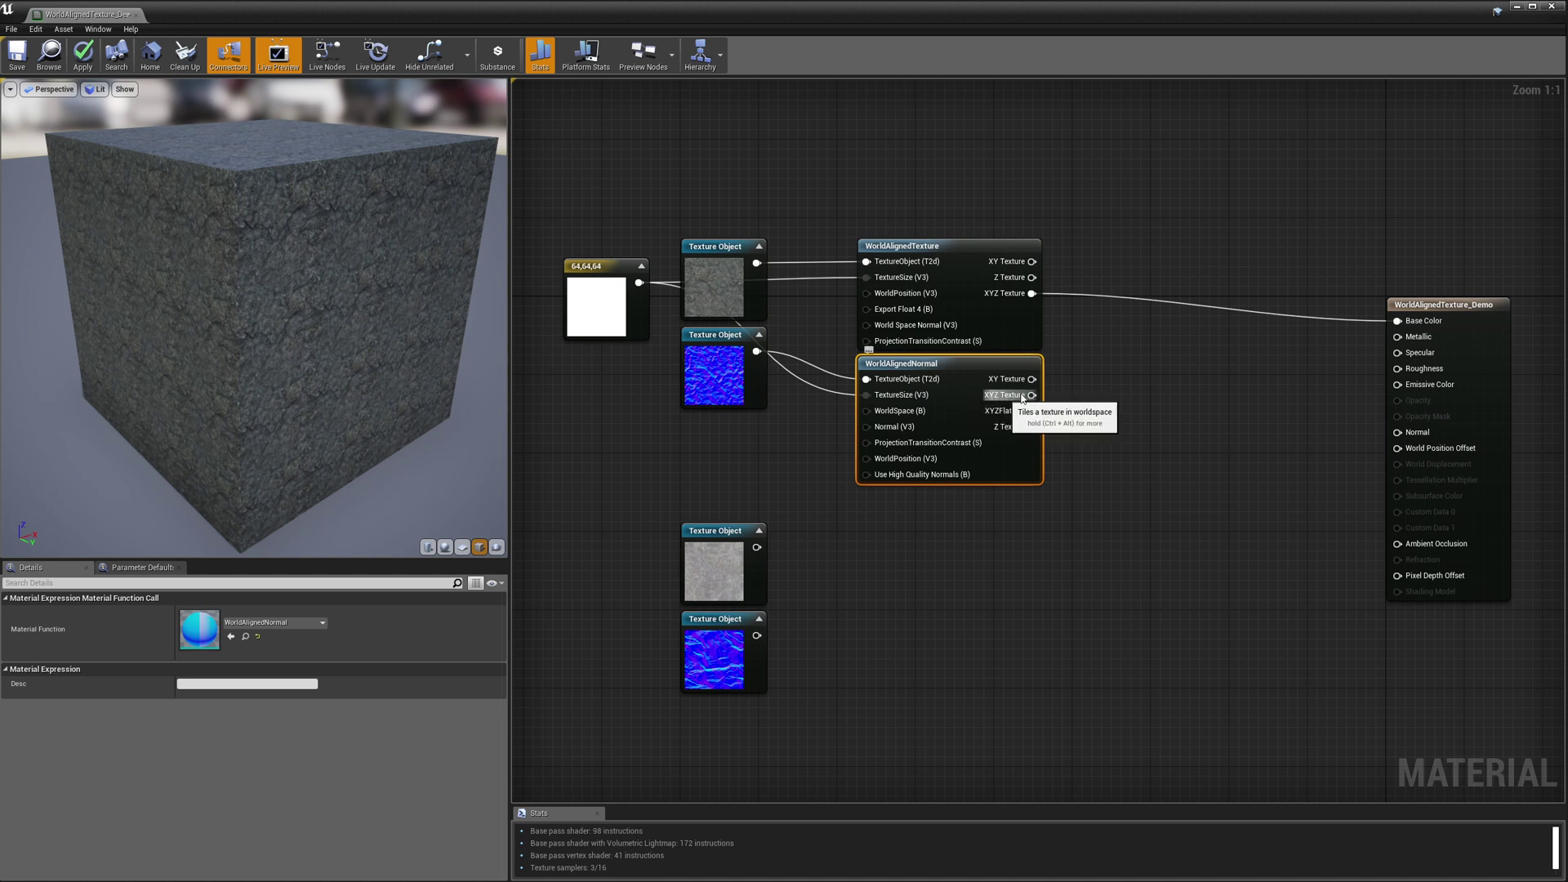
{"action": "left_click_drag", "start_coordinate": [987, 401], "coordinate": [1398, 432]}
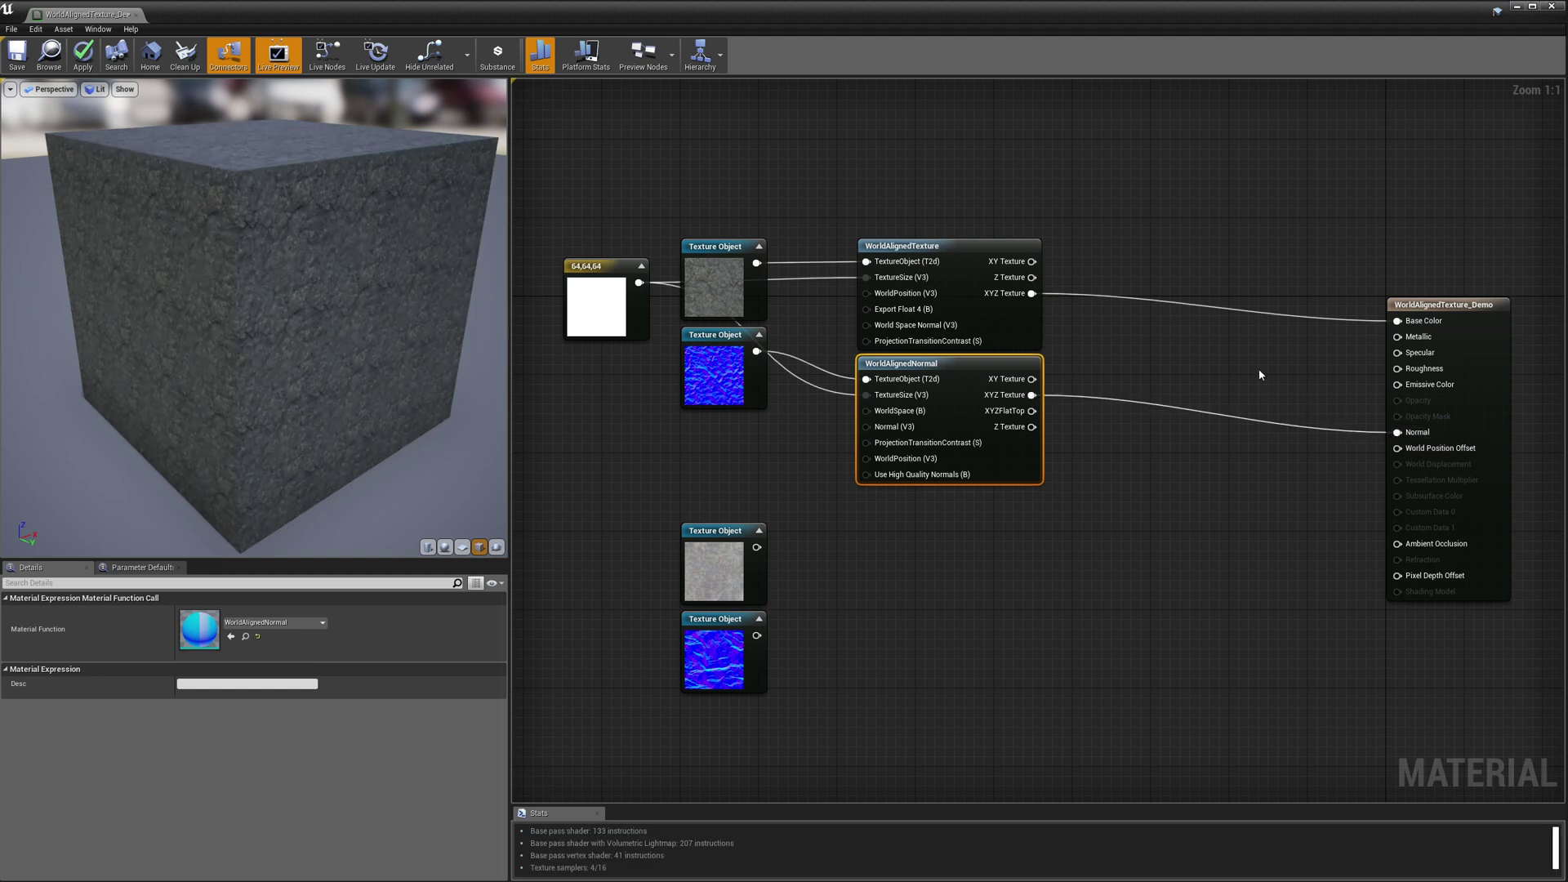
{"action": "left_click_drag", "start_coordinate": [292, 376], "coordinate": [233, 378]}
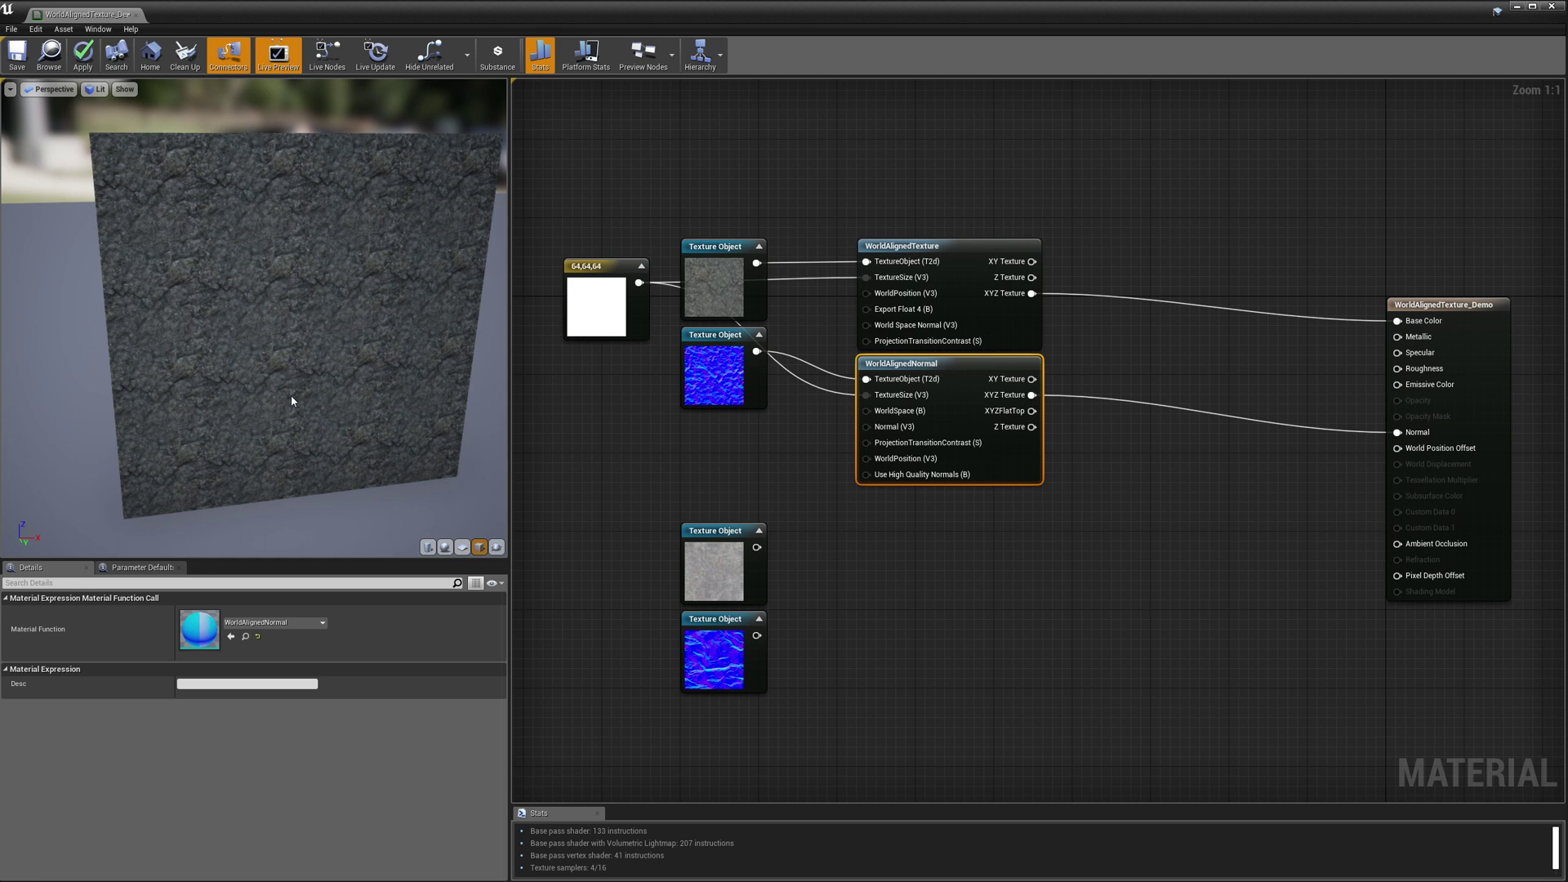
{"action": "left_click_drag", "start_coordinate": [241, 353], "coordinate": [225, 301]}
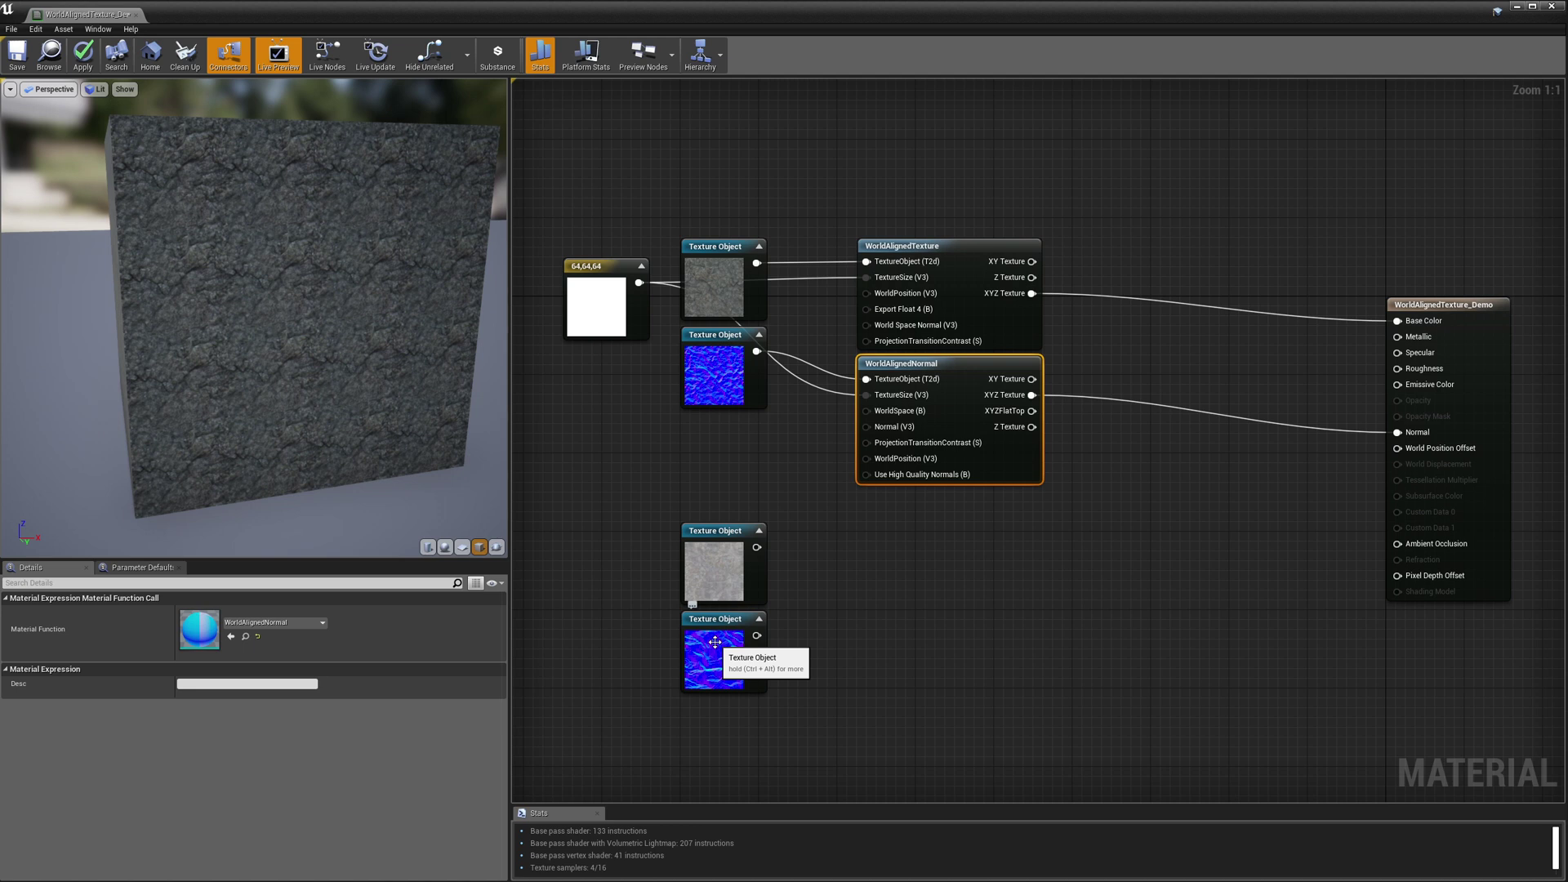
Duplicate the WorldAlignedTexture and WorldAlignedNormal nodes and place the copies below the originals.
{"action": "left_click_drag", "start_coordinate": [897, 178], "coordinate": [968, 433]}
{"action": "key", "text": "ctrl+c"}
{"action": "key", "text": "ctrl+v"}
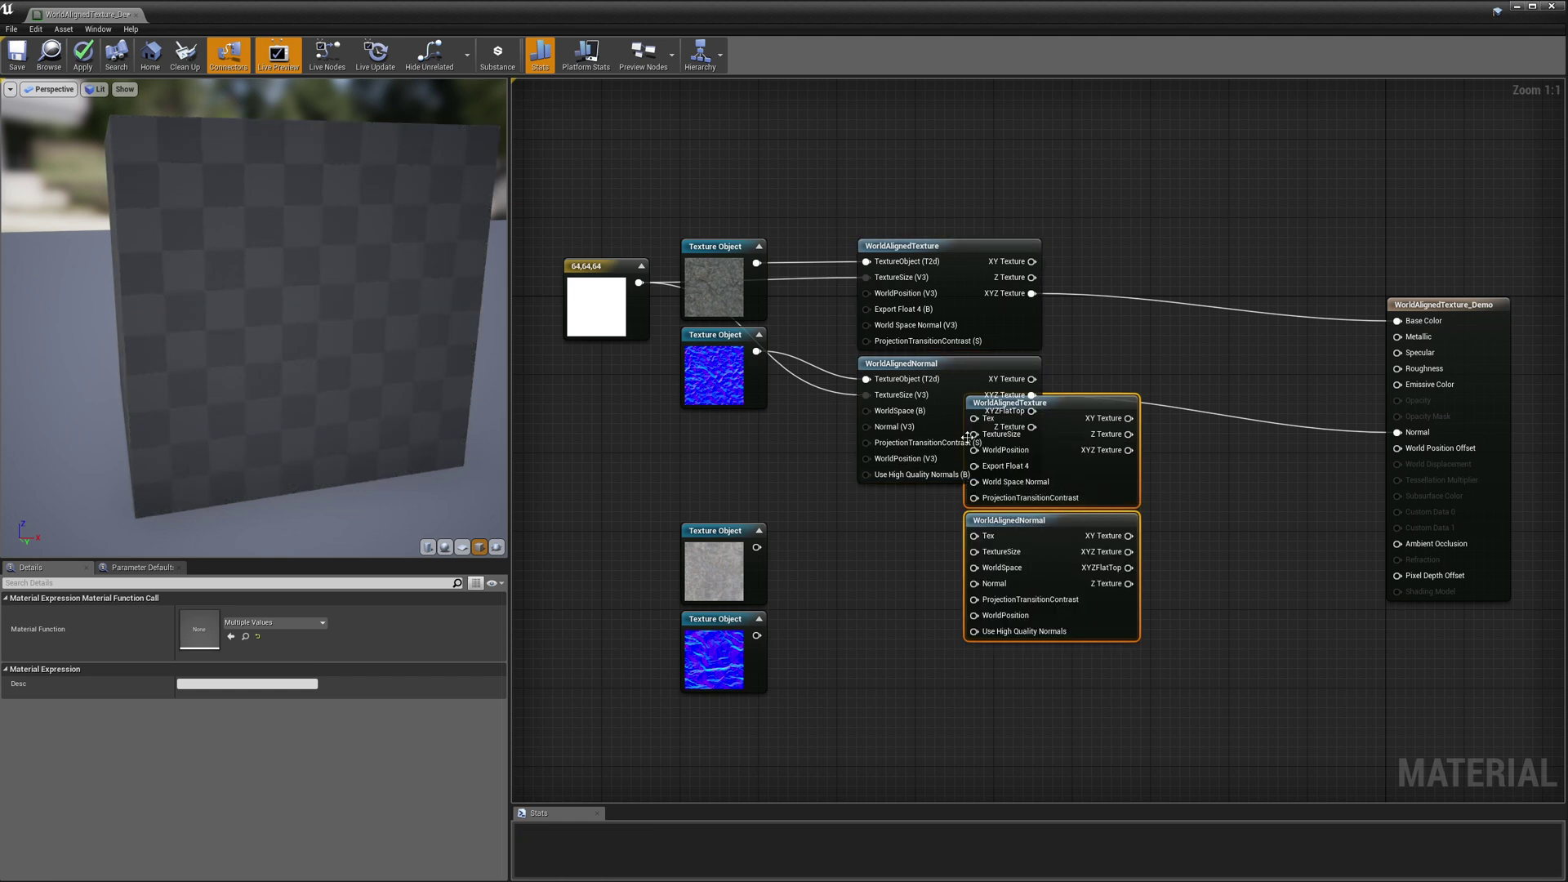
{"action": "left_click_drag", "start_coordinate": [1067, 422], "coordinate": [958, 512]}
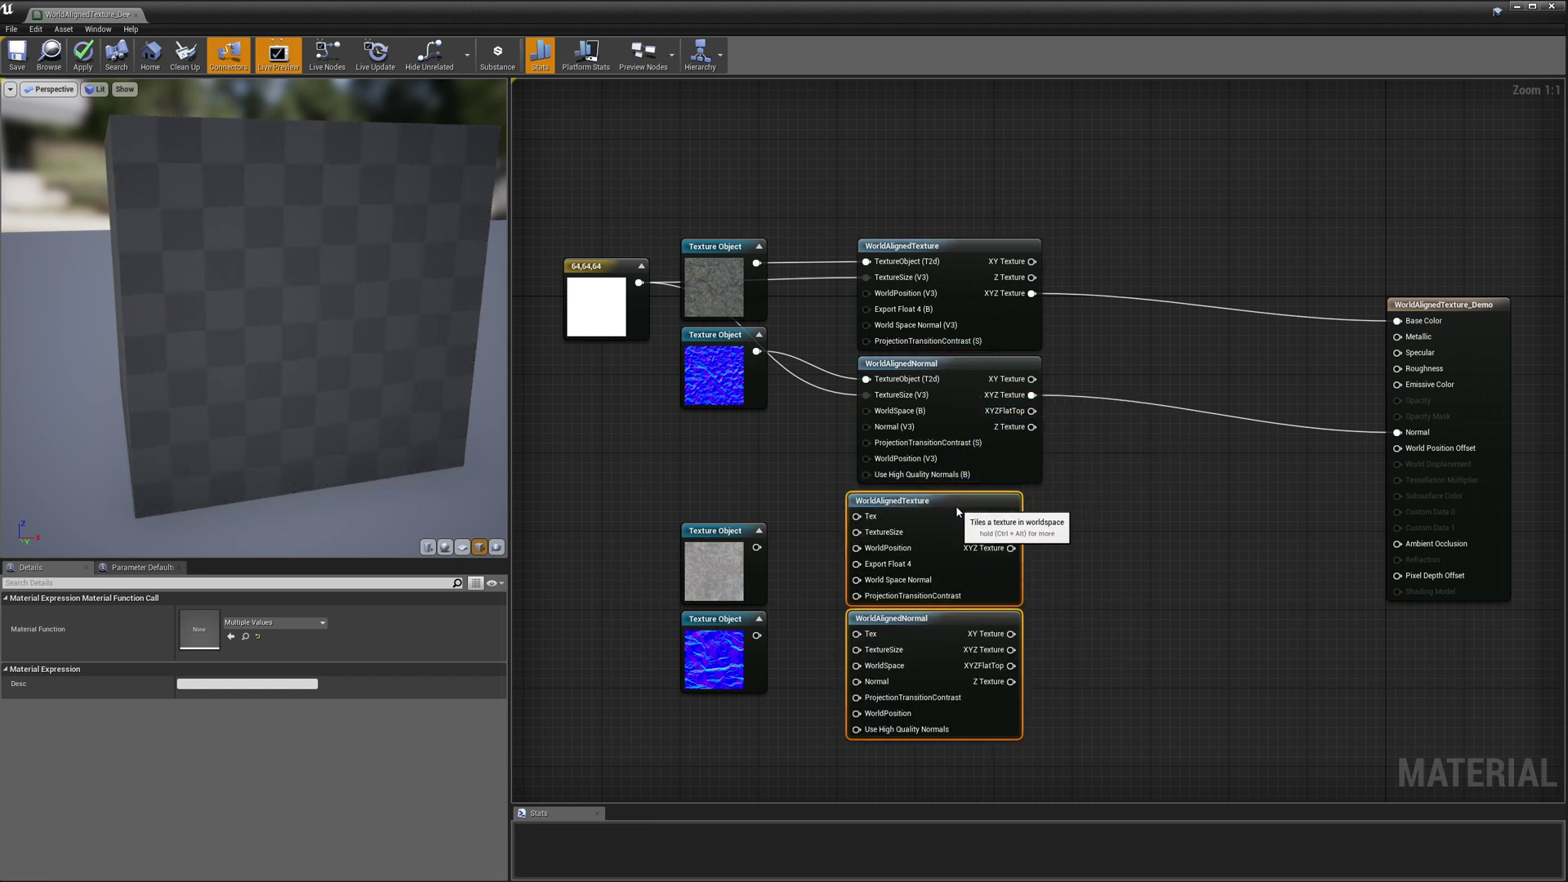
Connect the second color and normal texture objects to the texture inputs of the duplicated WorldAlignedTexture and WorldAlignedNormal nodes.
{"action": "left_click", "coordinate": [782, 549]}
{"action": "left_click_drag", "start_coordinate": [757, 548], "coordinate": [865, 523]}
{"action": "left_click_drag", "start_coordinate": [757, 635], "coordinate": [865, 633]}
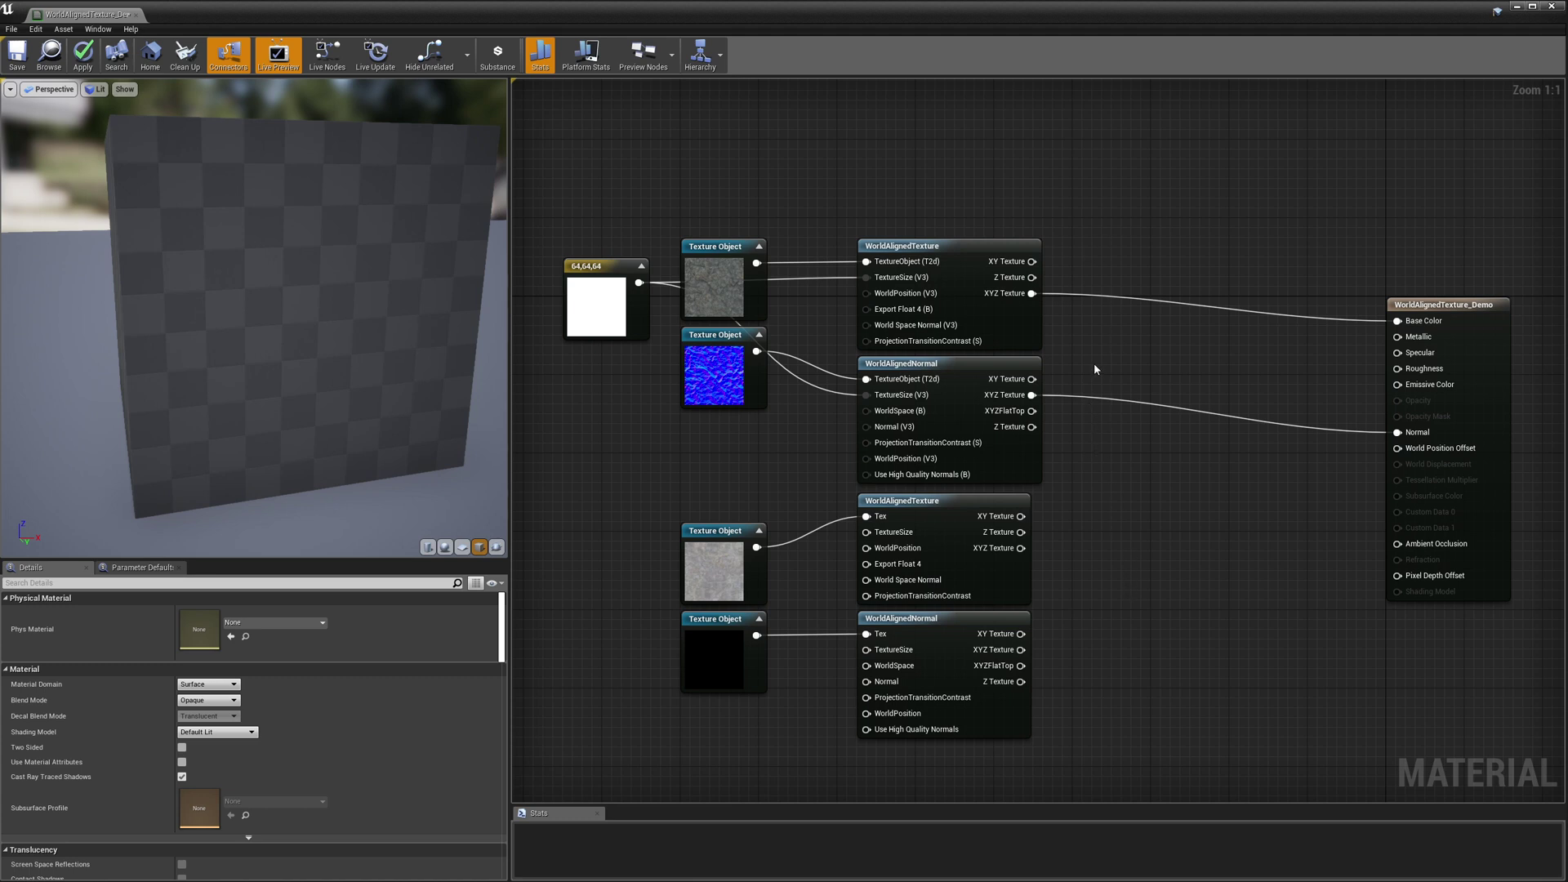
Rearrange the graph so both color textures with their WorldAlignedTexture nodes sit above both normal maps with their WorldAlignedNormal nodes.
{"action": "left_click_drag", "start_coordinate": [691, 174], "coordinate": [962, 157]}
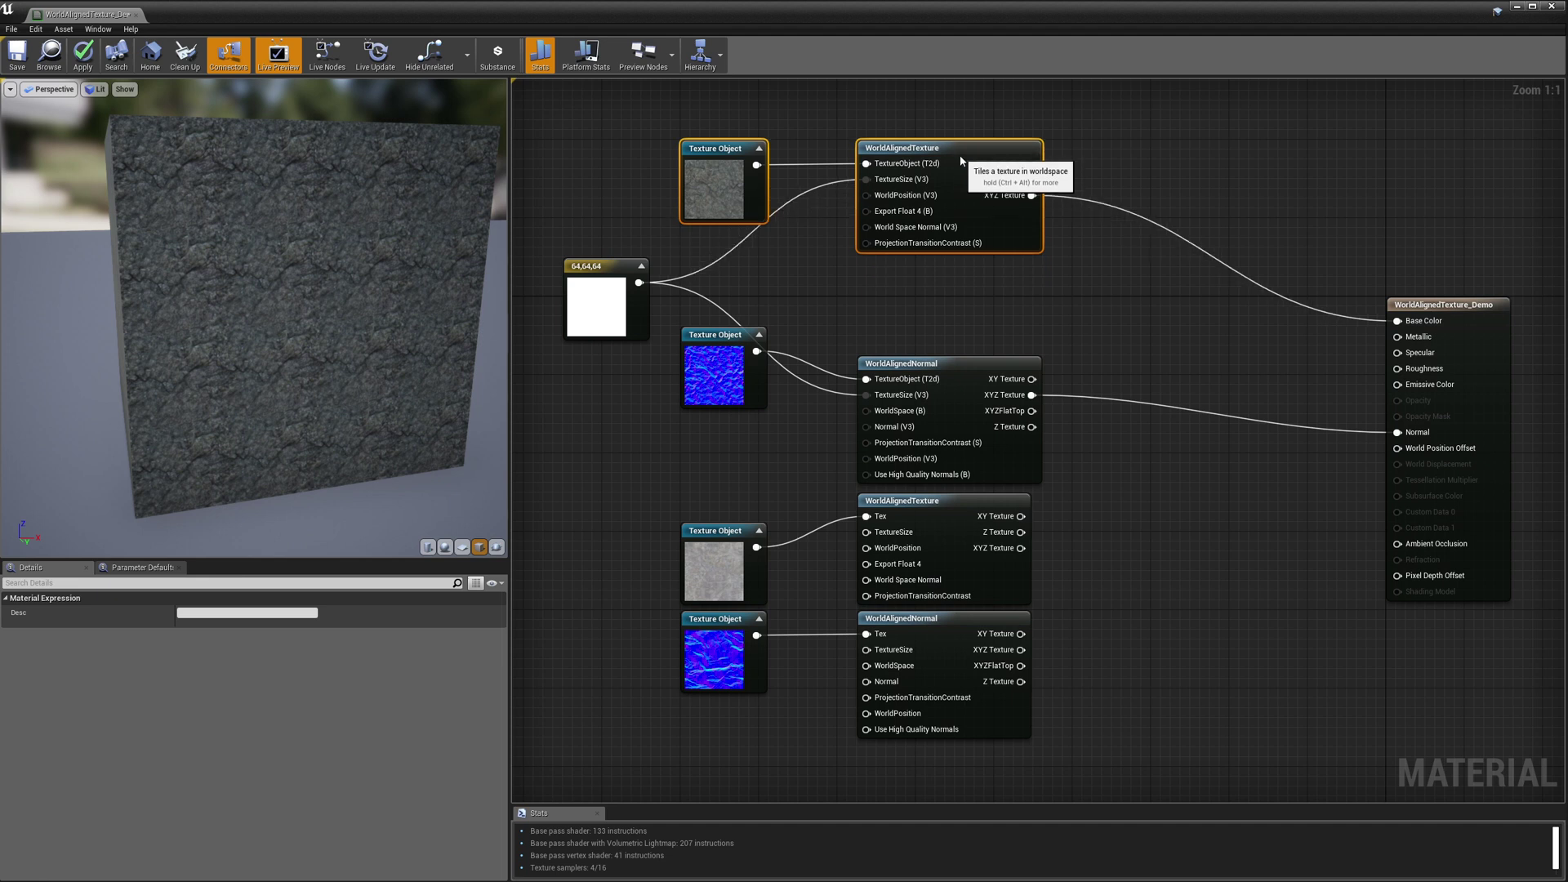
{"action": "left_click_drag", "start_coordinate": [750, 507], "coordinate": [926, 281]}
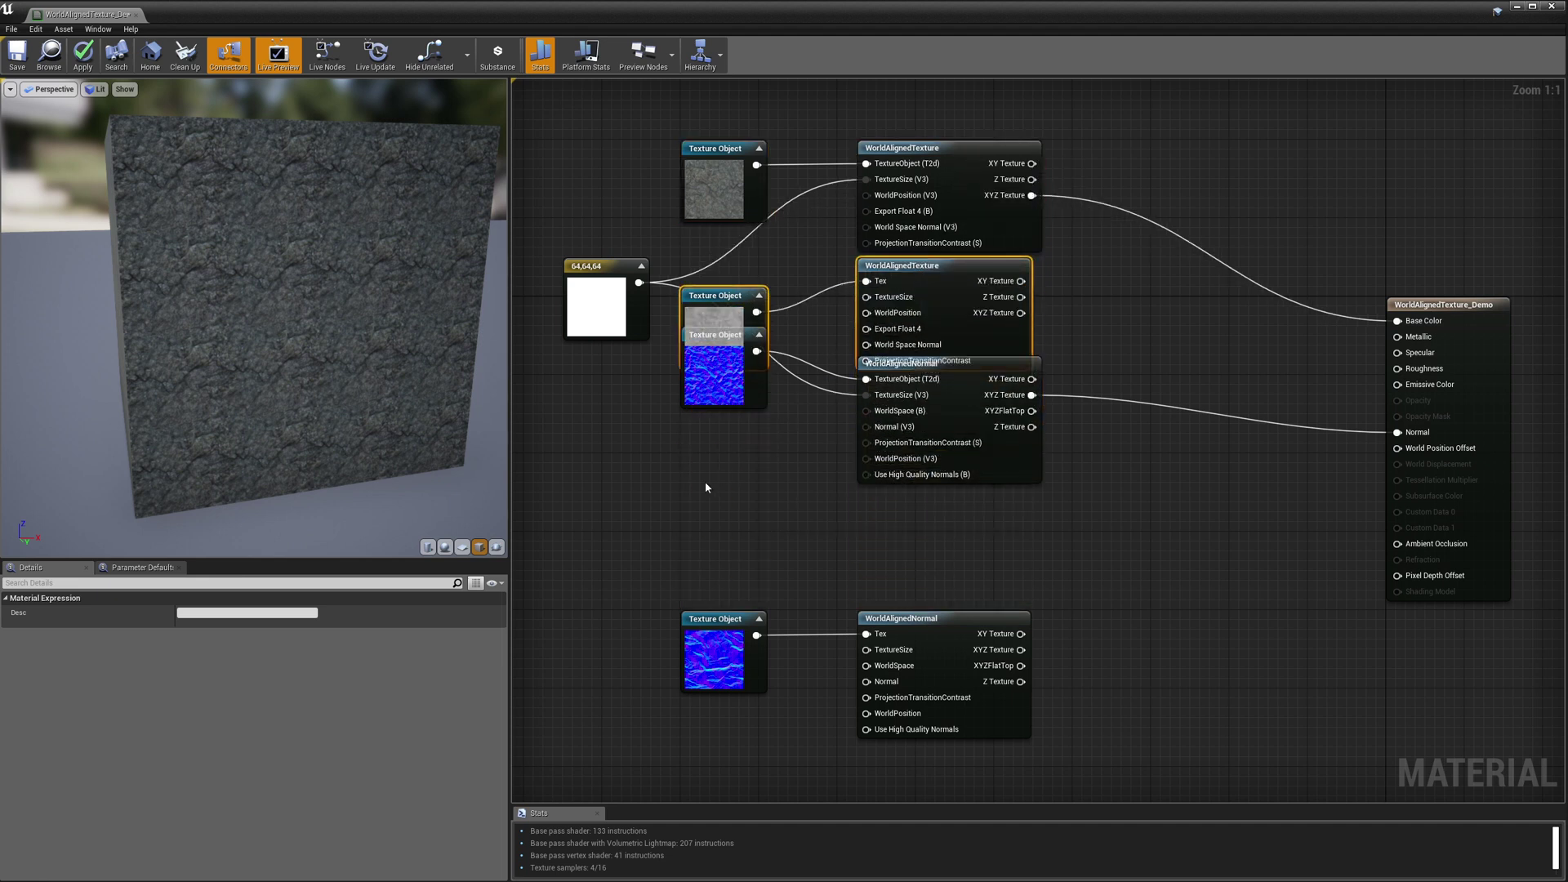
{"action": "left_click_drag", "start_coordinate": [740, 381], "coordinate": [732, 577]}
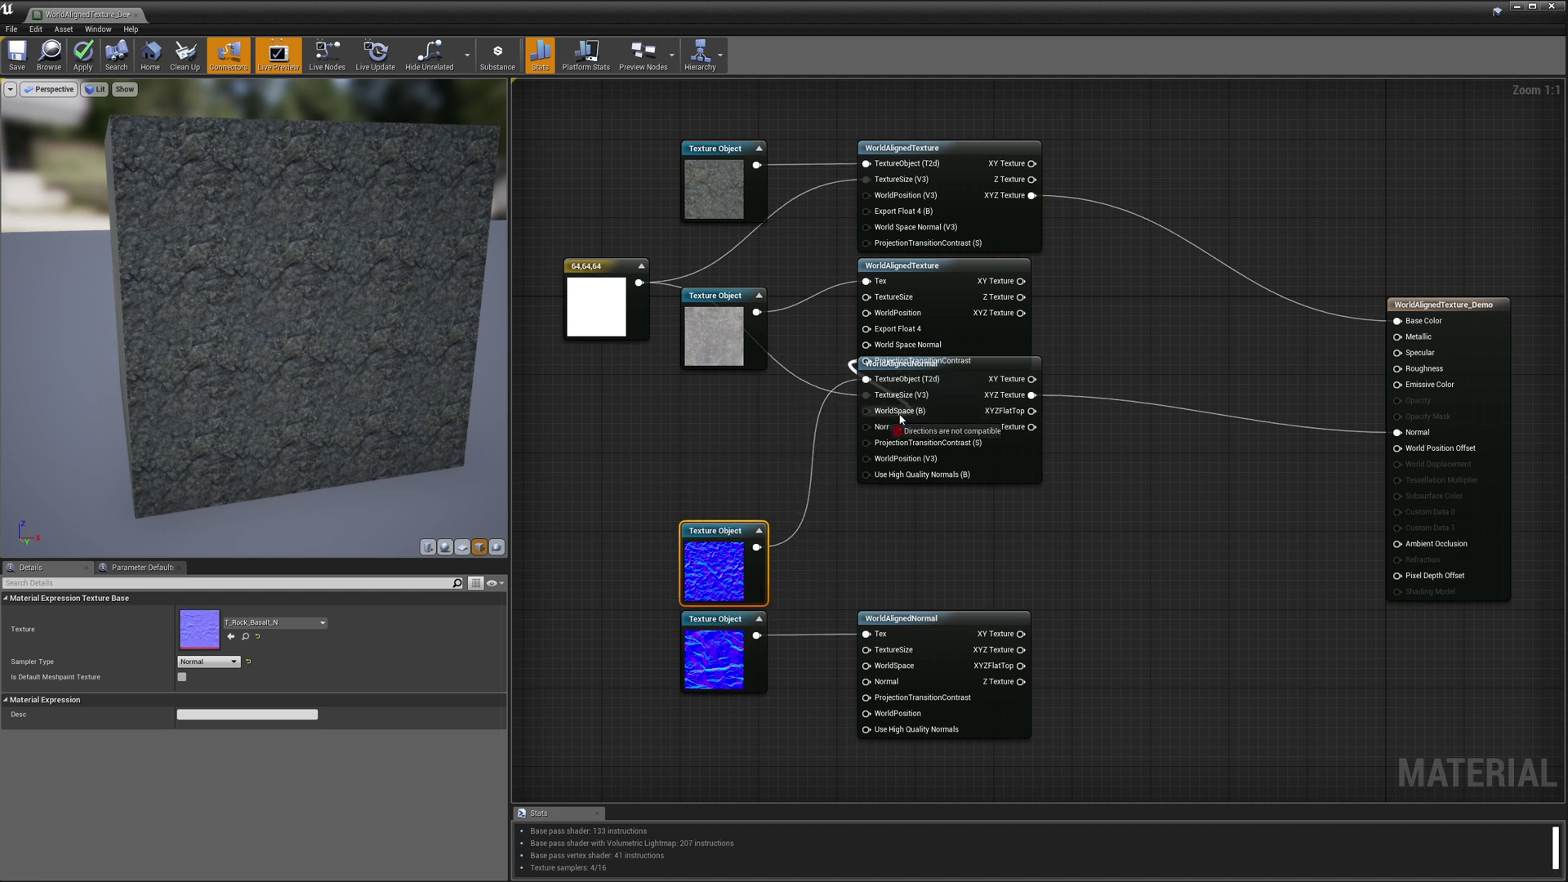
{"action": "left_click_drag", "start_coordinate": [867, 379], "coordinate": [750, 342]}
{"action": "left_click", "coordinate": [812, 329]}
{"action": "left_click_drag", "start_coordinate": [995, 366], "coordinate": [961, 493]}
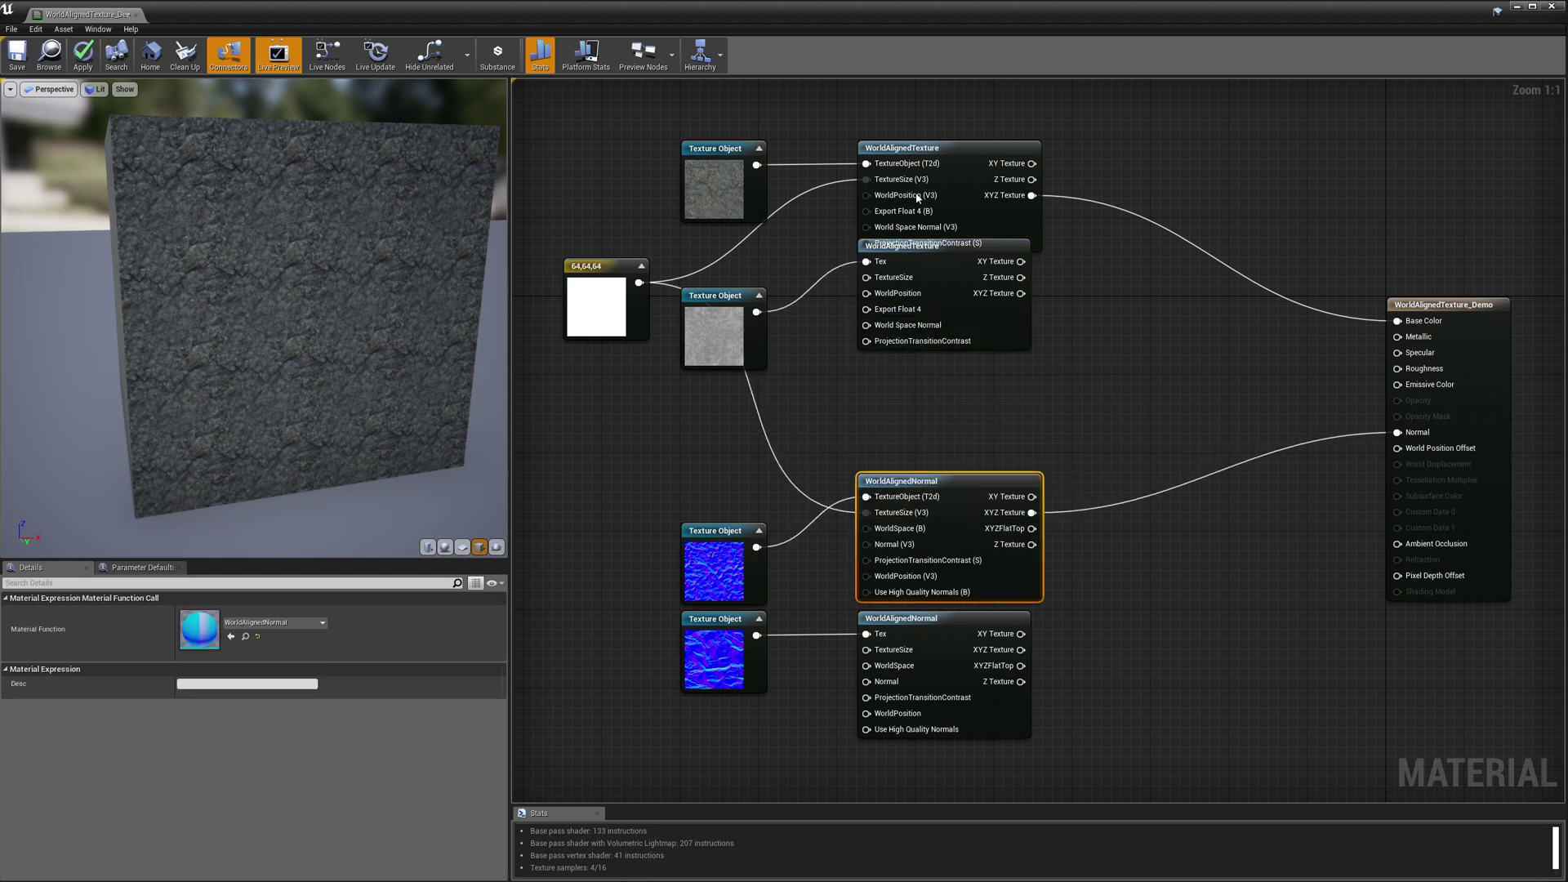
{"action": "left_click_drag", "start_coordinate": [947, 258], "coordinate": [946, 278]}
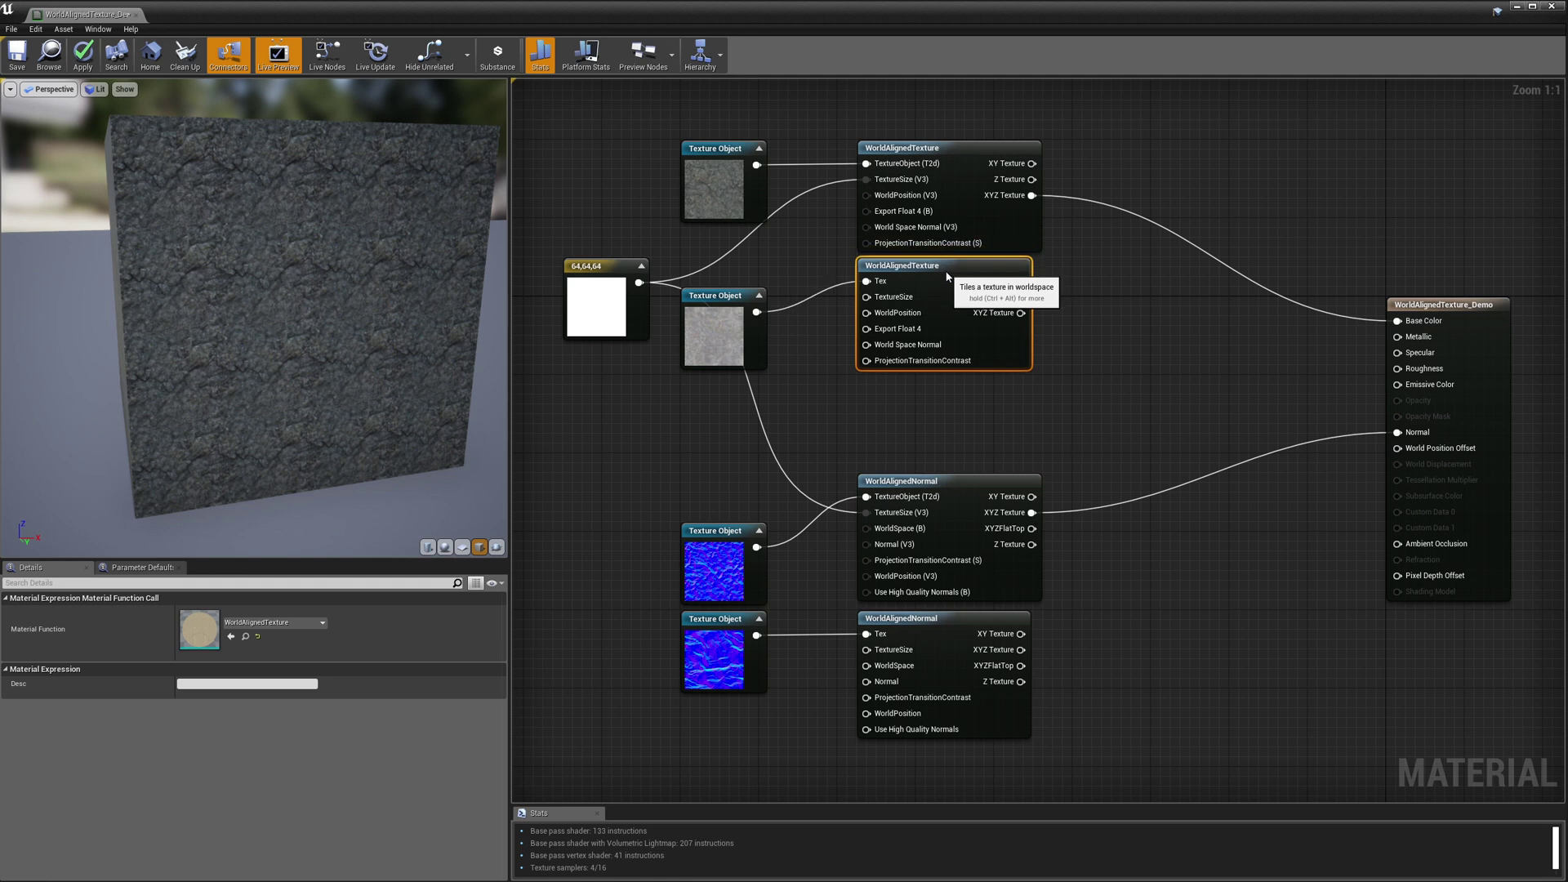
Add a LinearInterpolate node and connect the XYZ Texture outputs of the upper and lower WorldAlignedTexture nodes to its A and B.
{"action": "right_click", "coordinate": [1099, 266]}
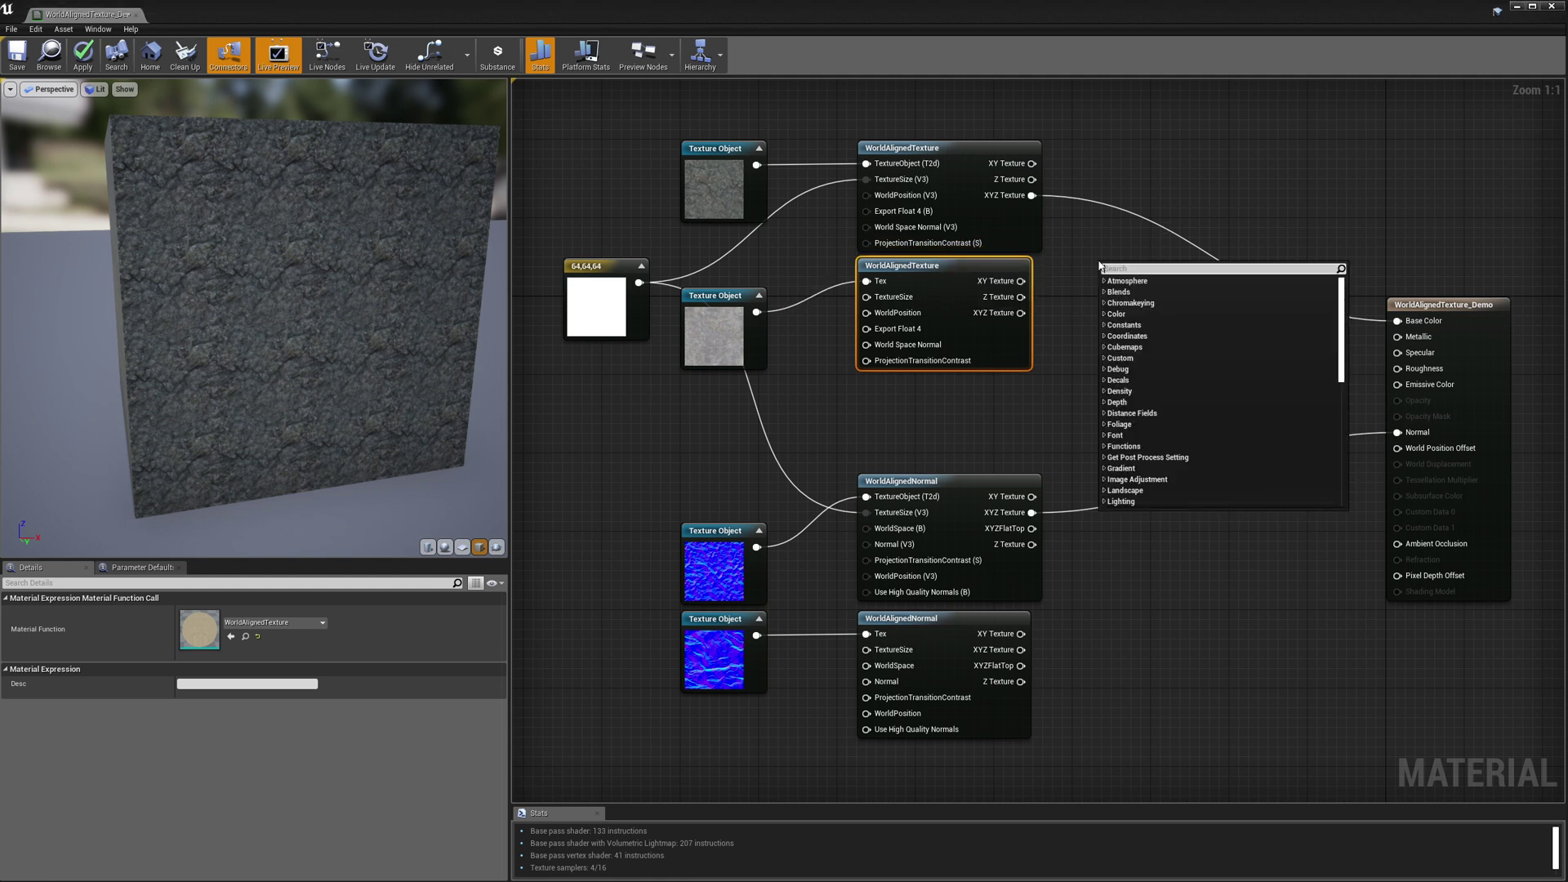
{"action": "type", "text": "lin"}
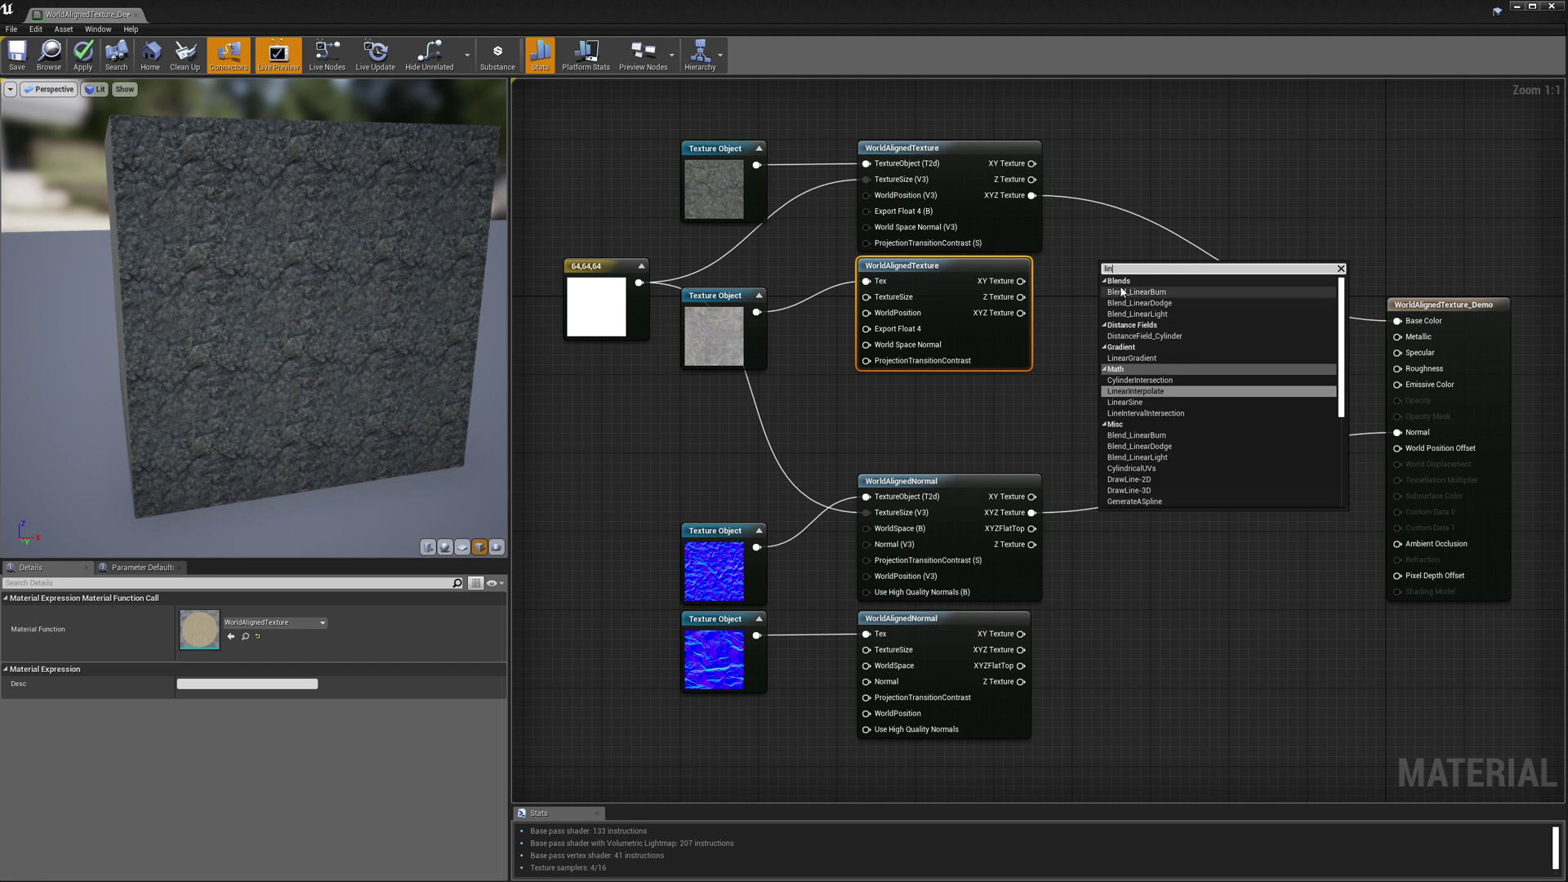
{"action": "left_click", "coordinate": [1135, 391]}
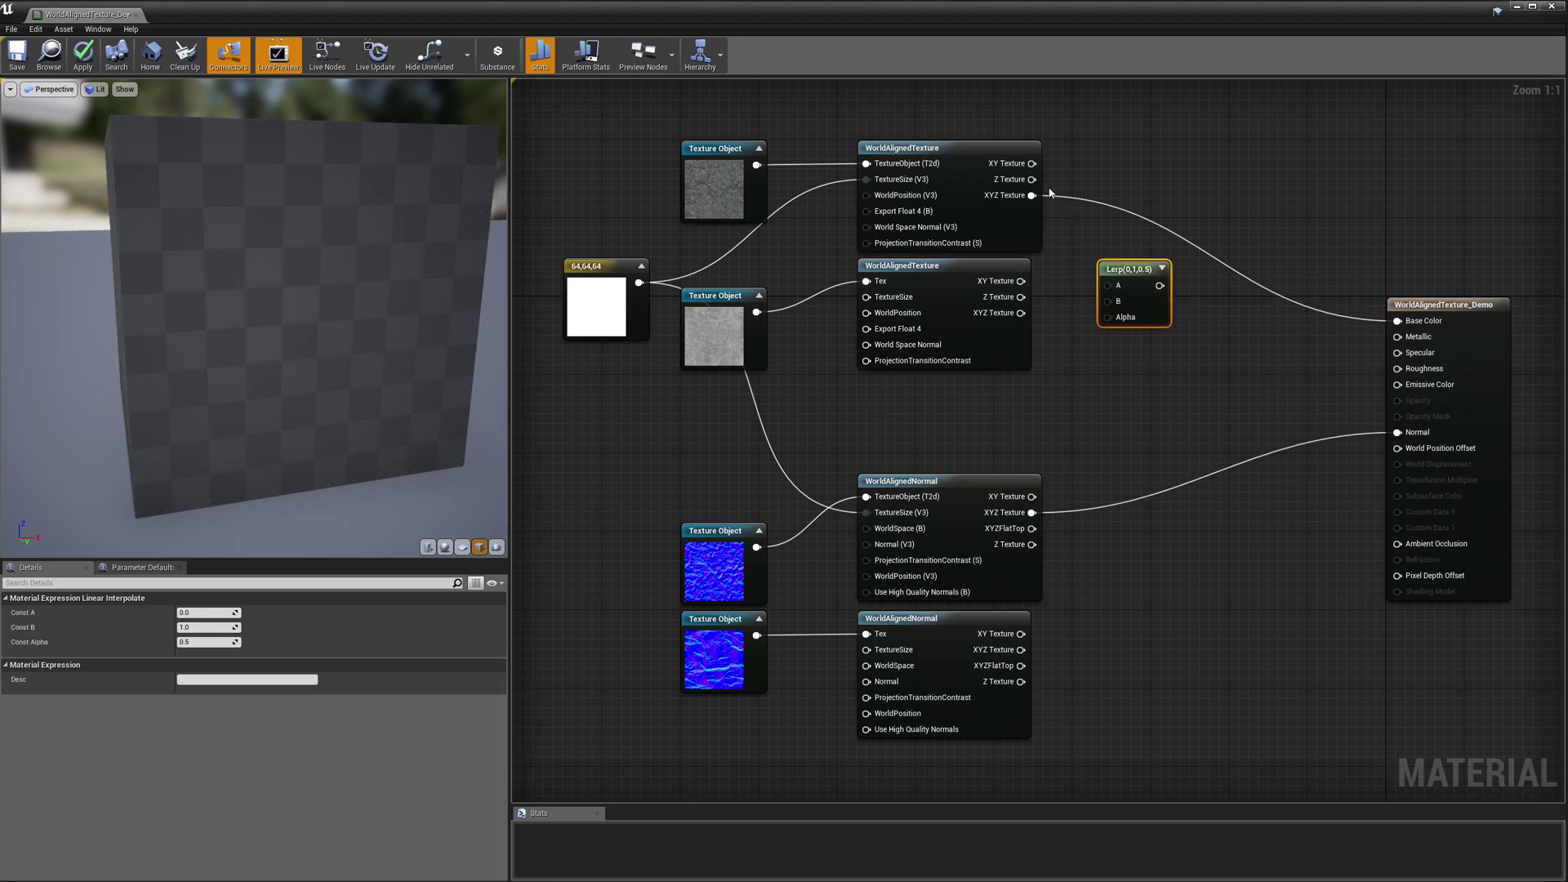
{"action": "left_click_drag", "start_coordinate": [1033, 195], "coordinate": [1108, 286]}
{"action": "left_click_drag", "start_coordinate": [1021, 313], "coordinate": [1081, 243]}
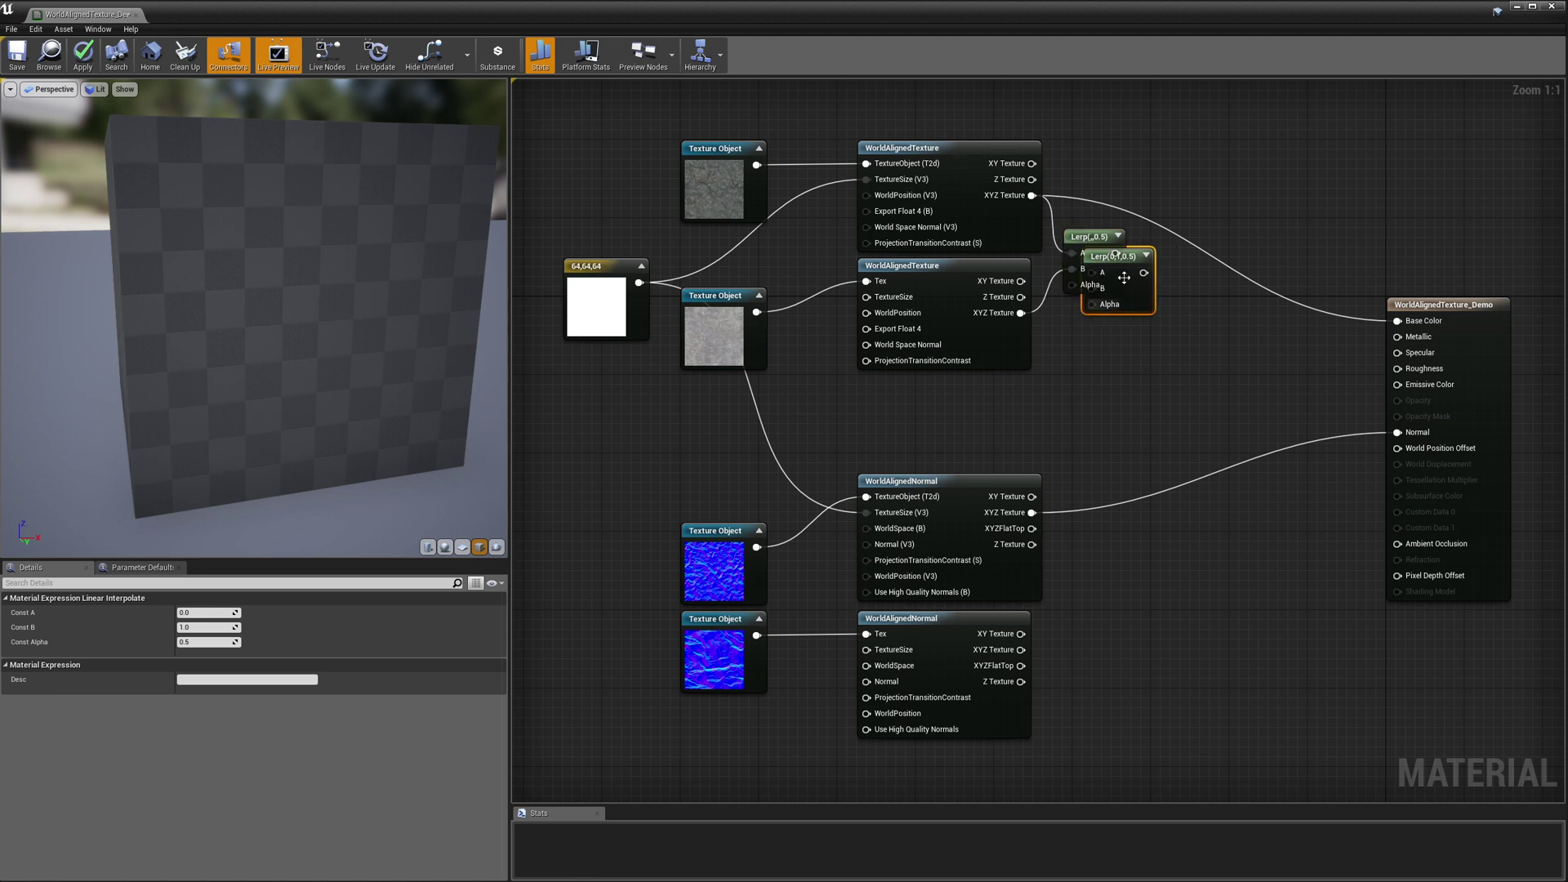
Duplicate the Lerp node and connect the XYZ Texture outputs of the upper and lower WorldAlignedNormal nodes to its A and B.
{"action": "key", "text": "ctrl+v"}
{"action": "left_click_drag", "start_coordinate": [1031, 512], "coordinate": [1092, 605]}
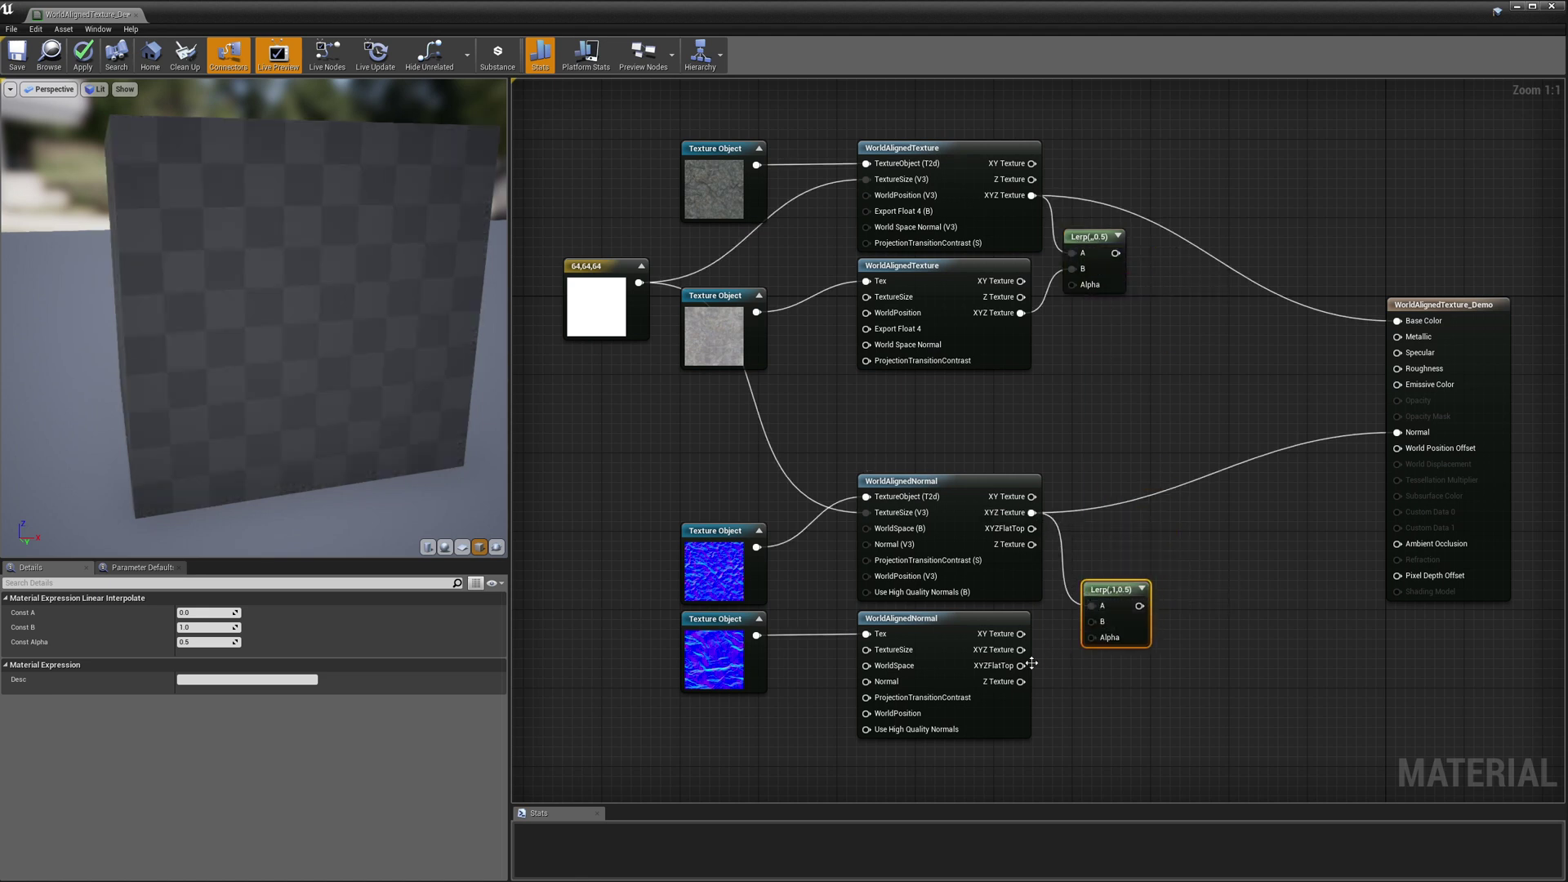
{"action": "left_click_drag", "start_coordinate": [1027, 653], "coordinate": [1086, 554]}
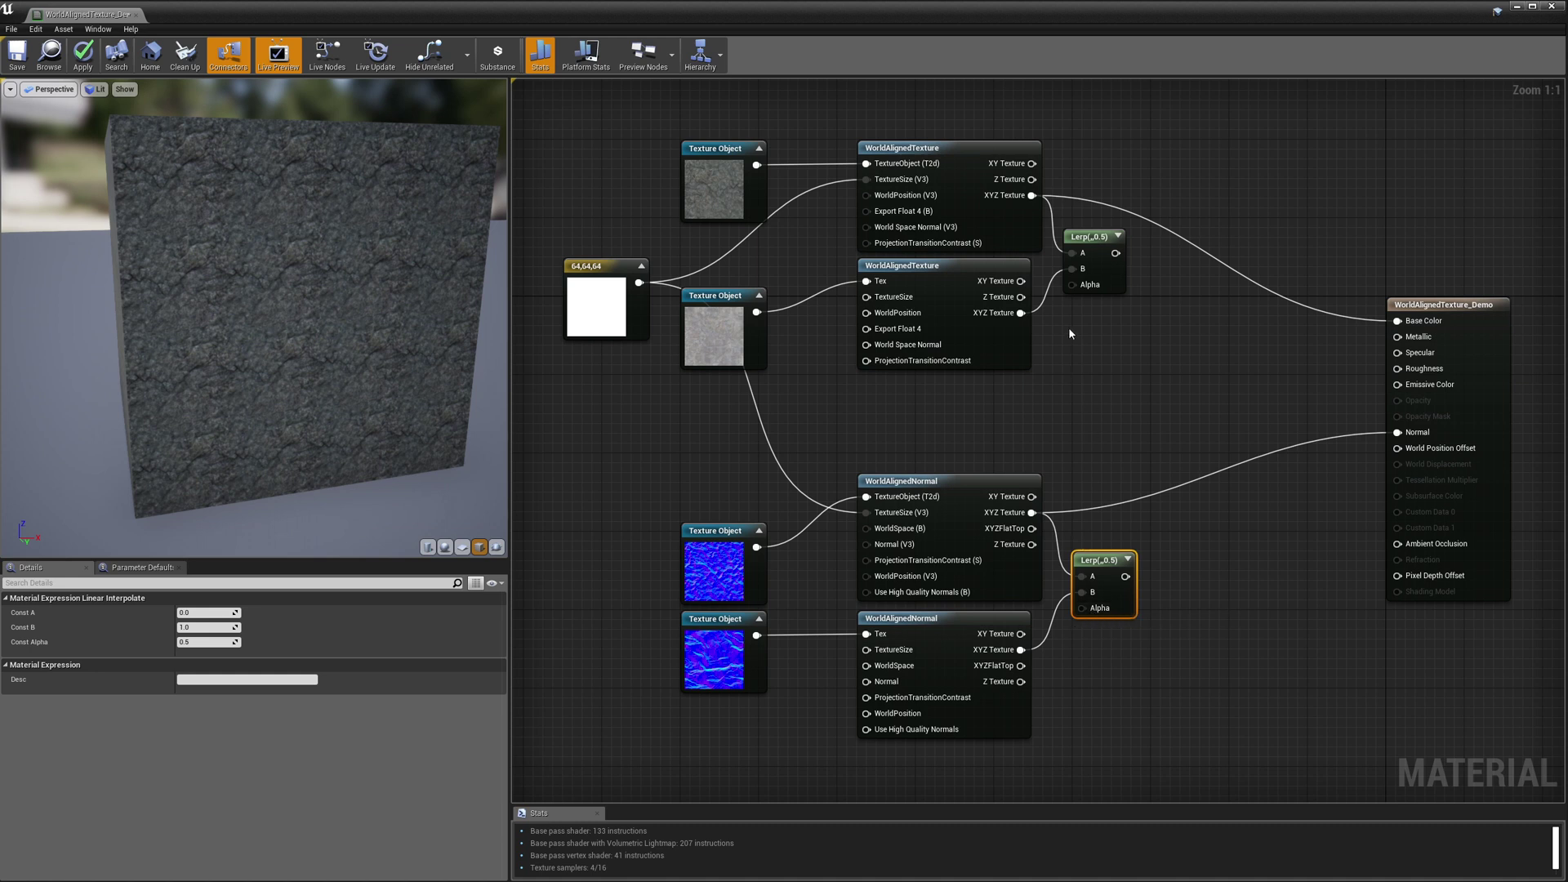
Add a Noise node, connect its output to Base Color, and disconnect the material's Normal input.
{"action": "right_click", "coordinate": [914, 417]}
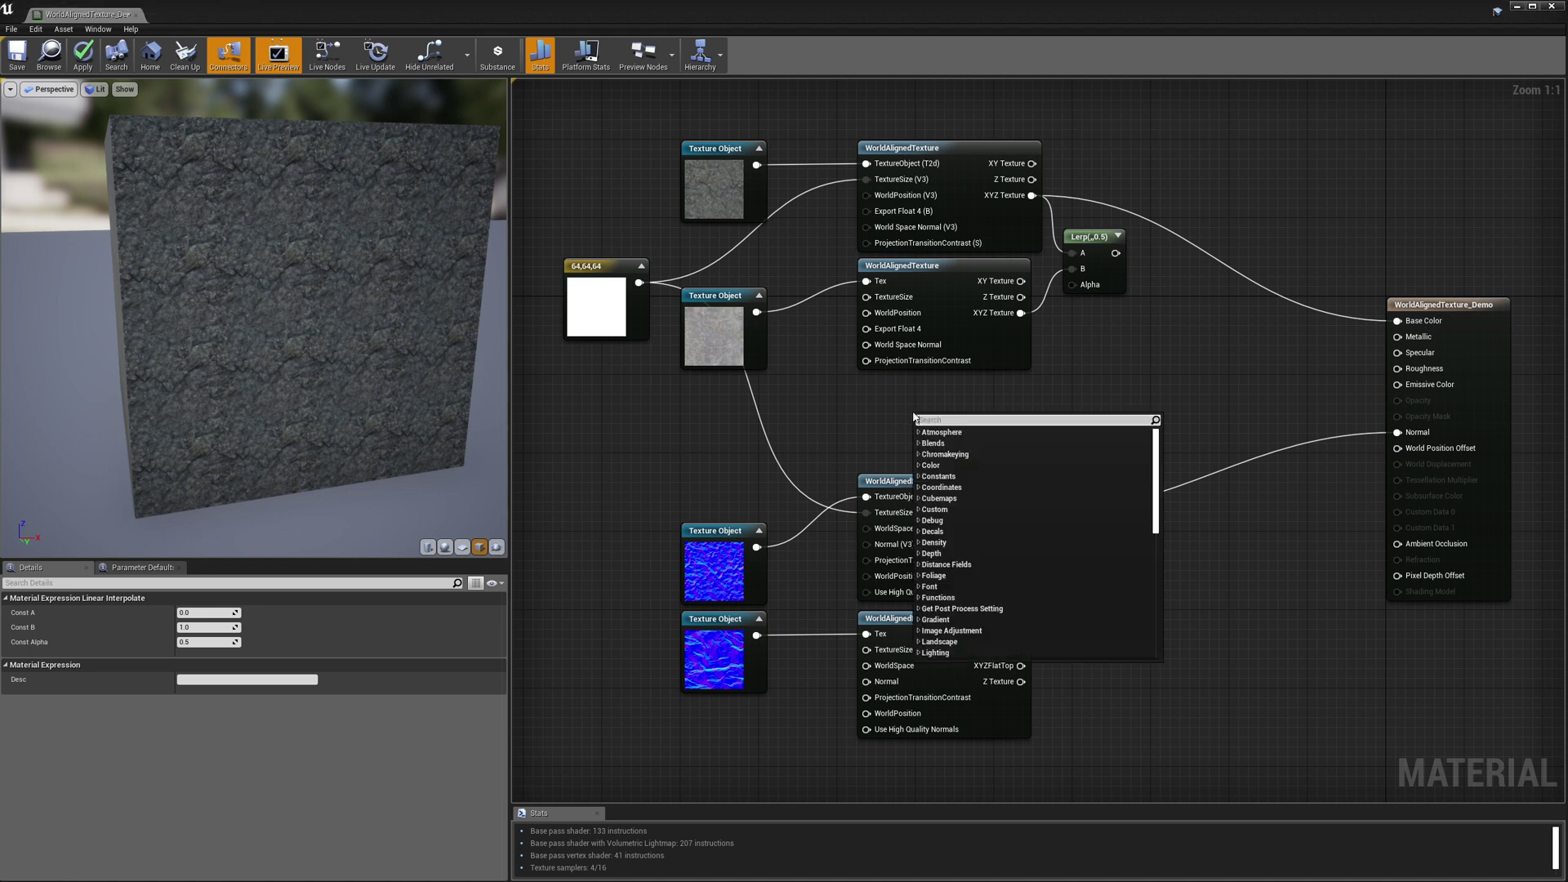
{"action": "type", "text": "noise"}
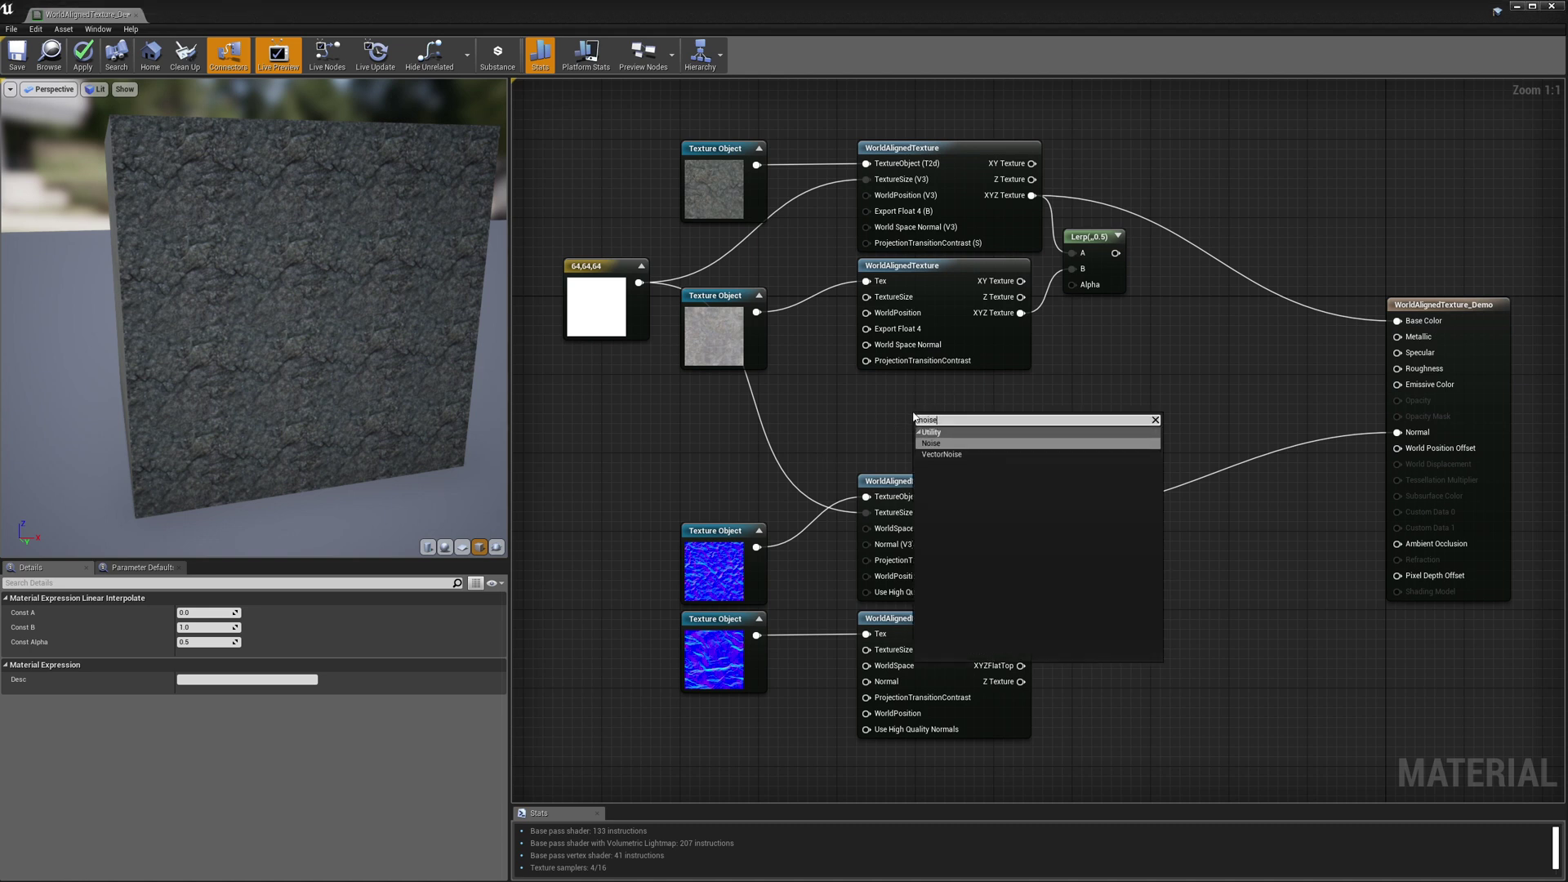
{"action": "key", "text": "Return"}
{"action": "left_click_drag", "start_coordinate": [985, 415], "coordinate": [1397, 322]}
{"action": "left_click", "coordinate": [1397, 433], "text": "alt"}
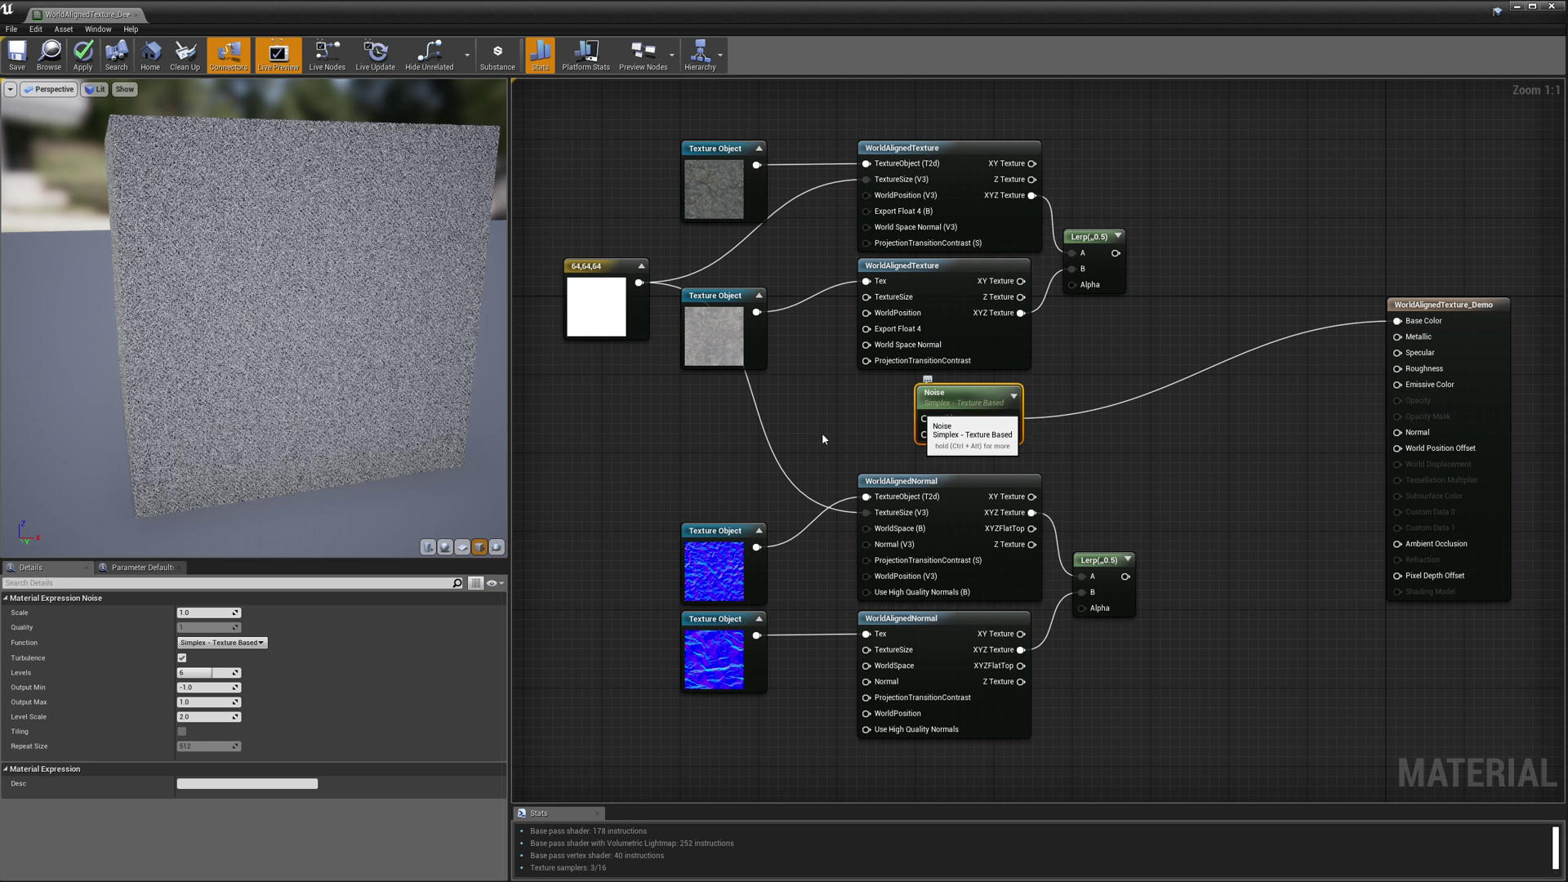
Set the Noise node's Scale to 0.01 and its Function to Fast Gradient - 3D Texture.
{"action": "left_click", "coordinate": [199, 611]}
{"action": "type", "text": "0.01"}
{"action": "key", "text": "Return"}
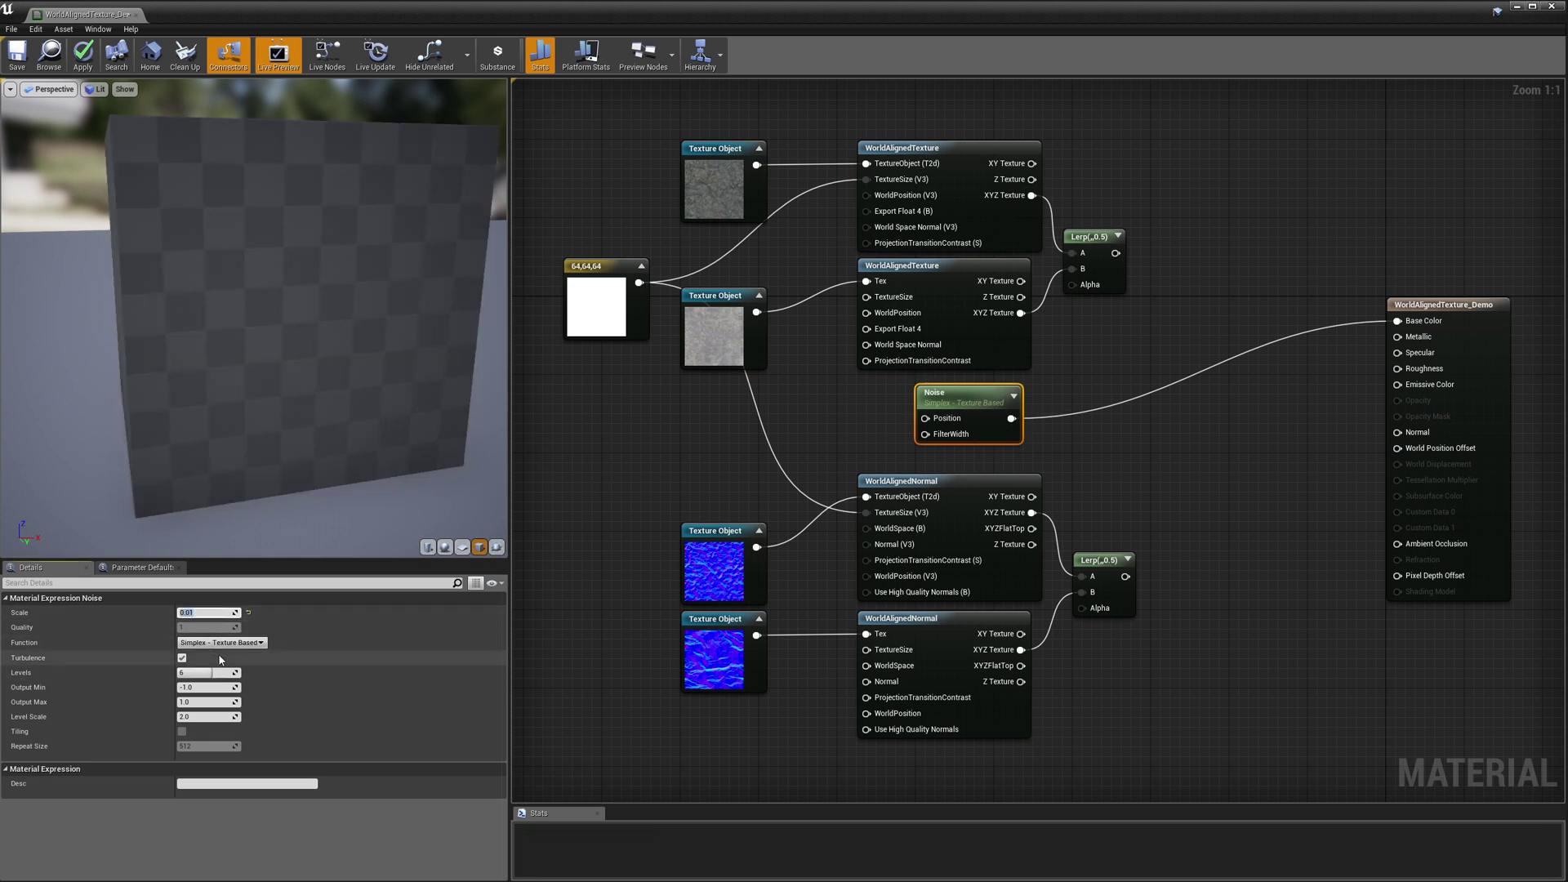
{"action": "left_click", "coordinate": [261, 644]}
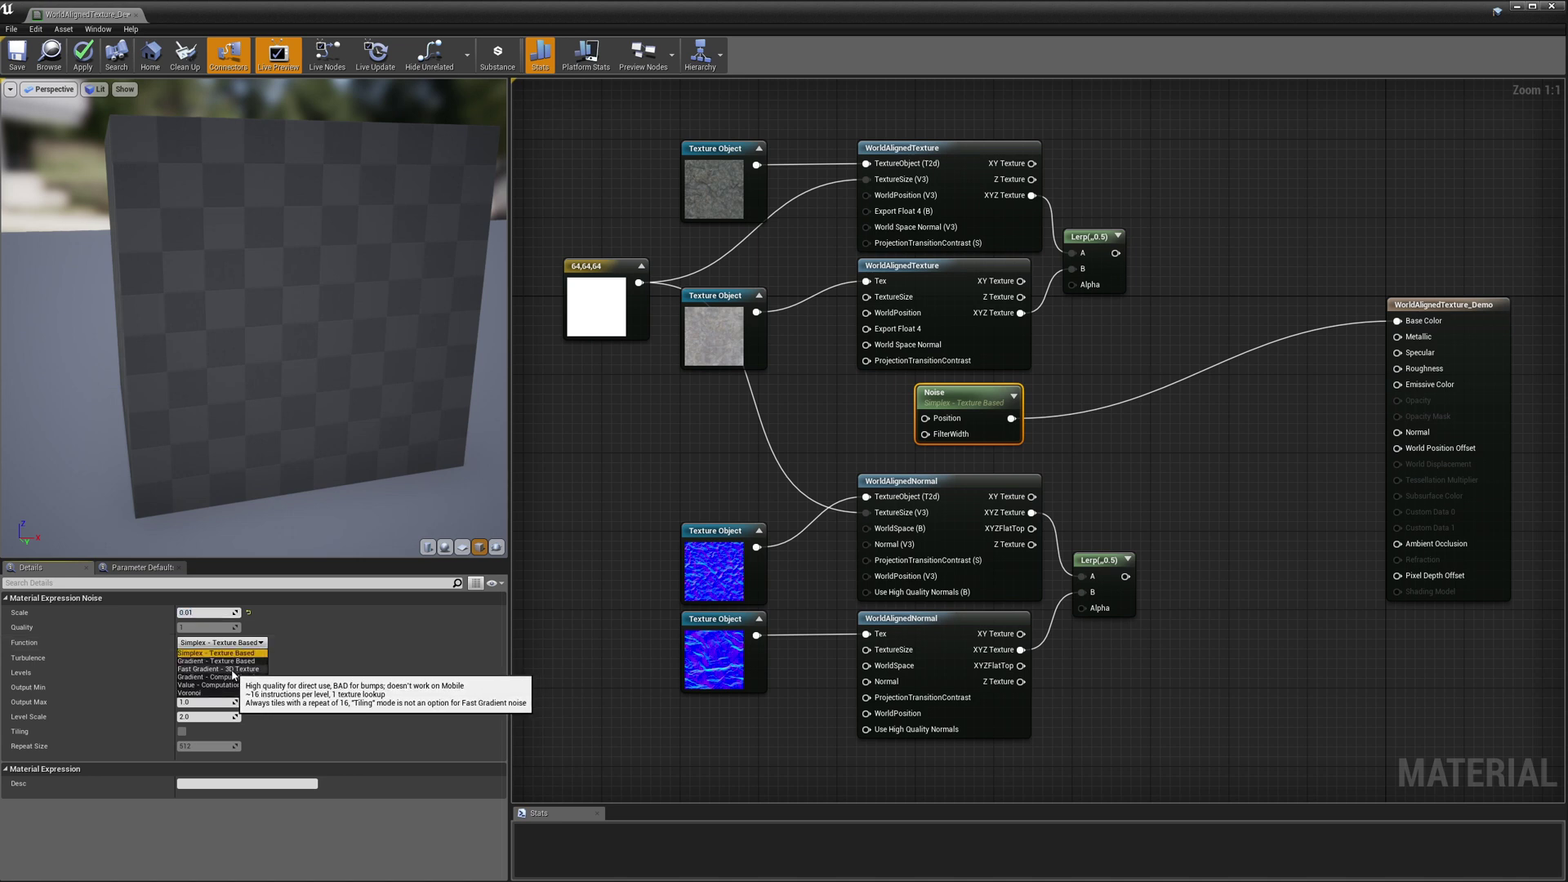
{"action": "left_click", "coordinate": [240, 670]}
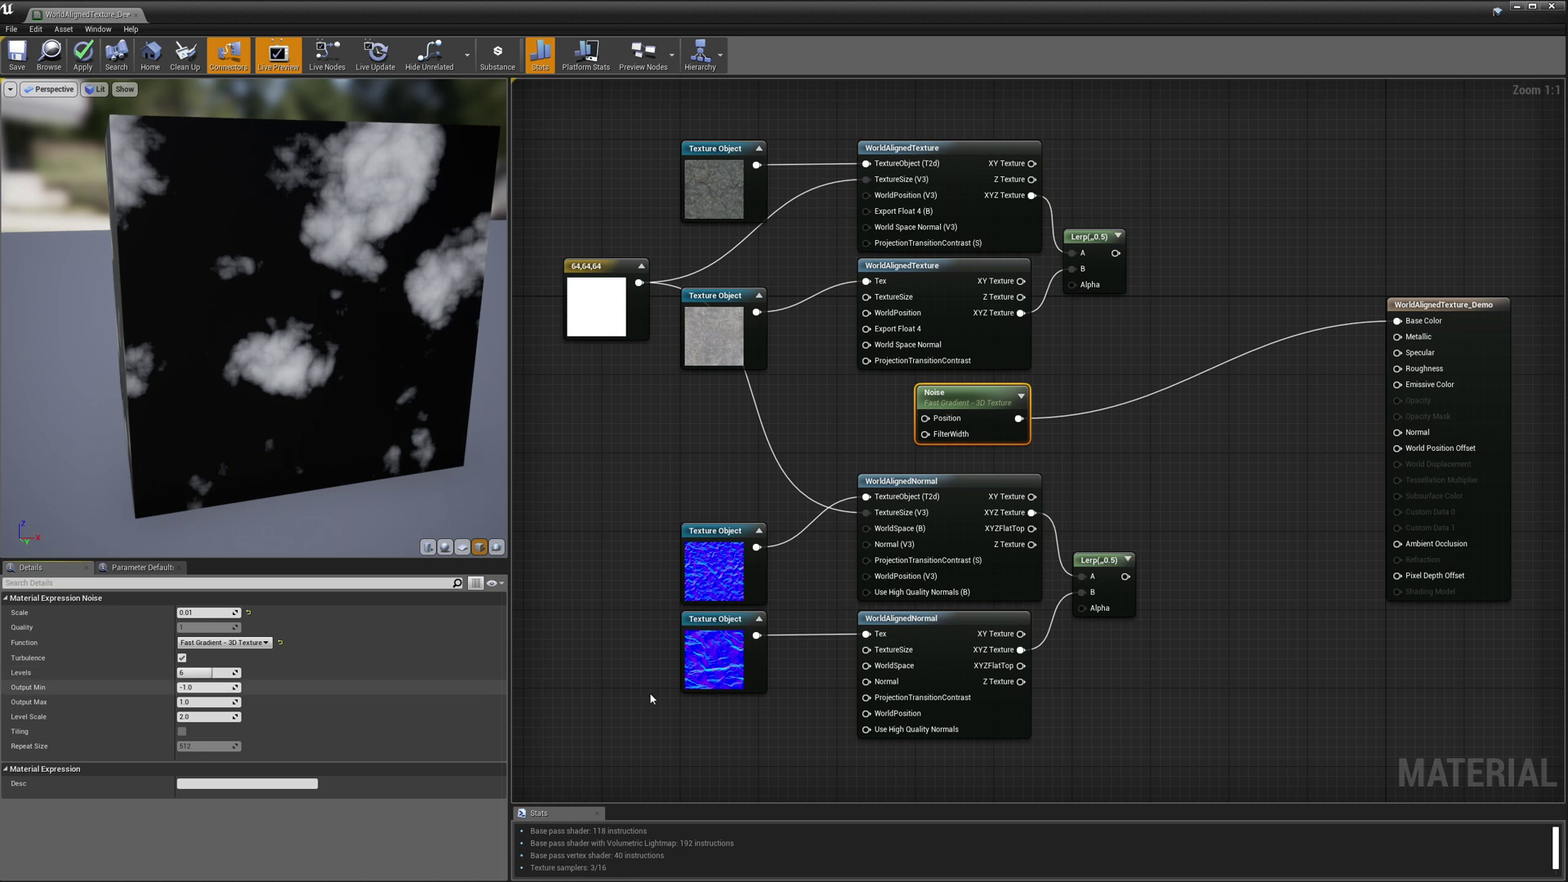
Set the Noise node's Levels to 5 and turn off Turbulence.
{"action": "left_click", "coordinate": [183, 673]}
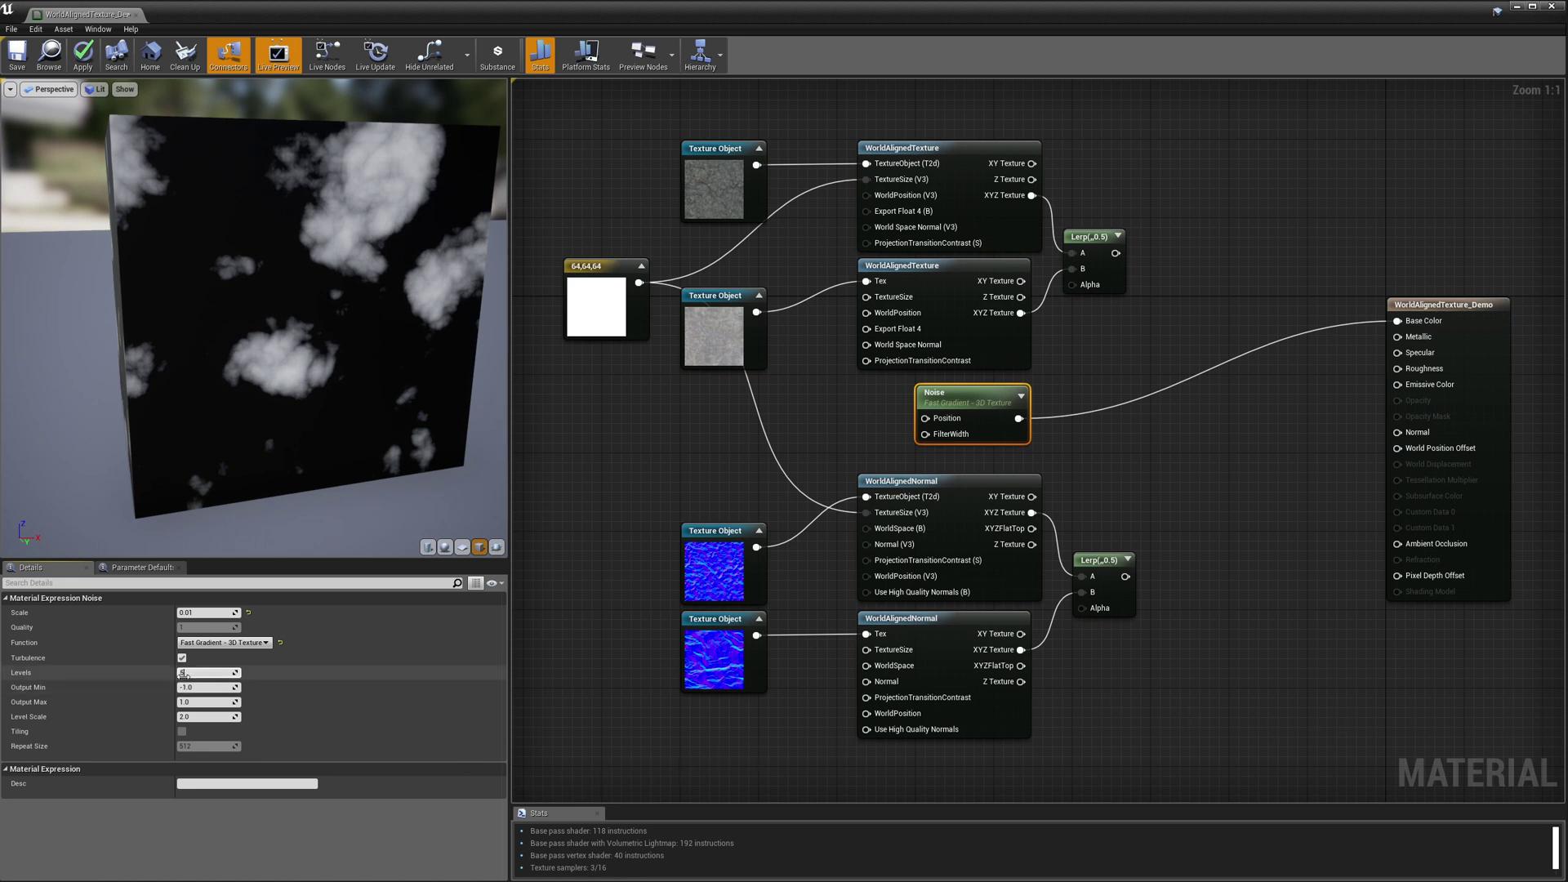
{"action": "type", "text": "5"}
{"action": "key", "text": "Return"}
{"action": "left_click", "coordinate": [182, 658]}
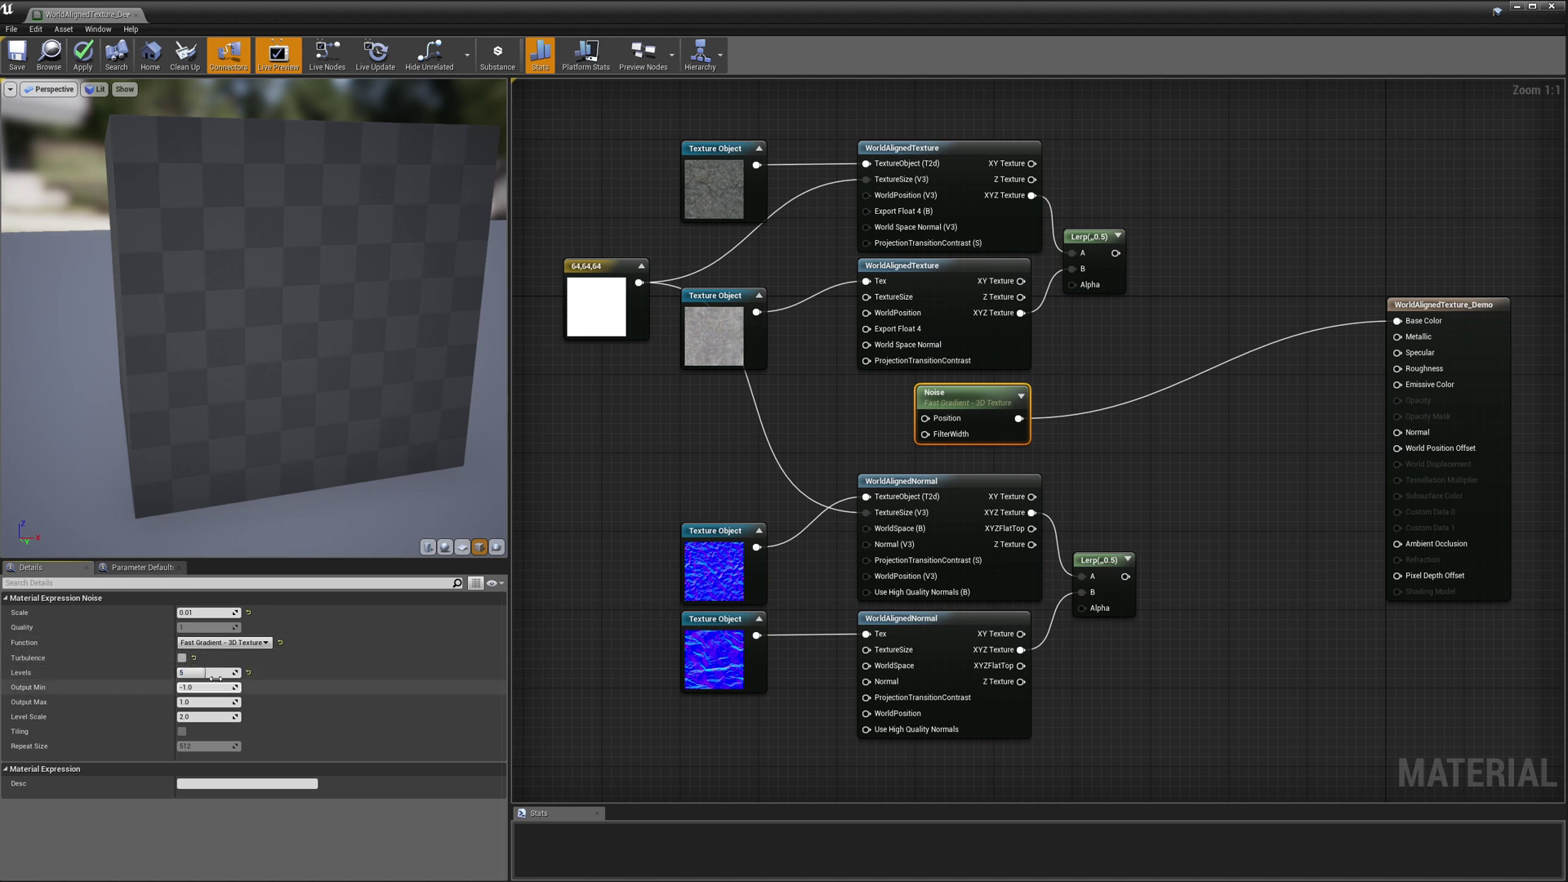
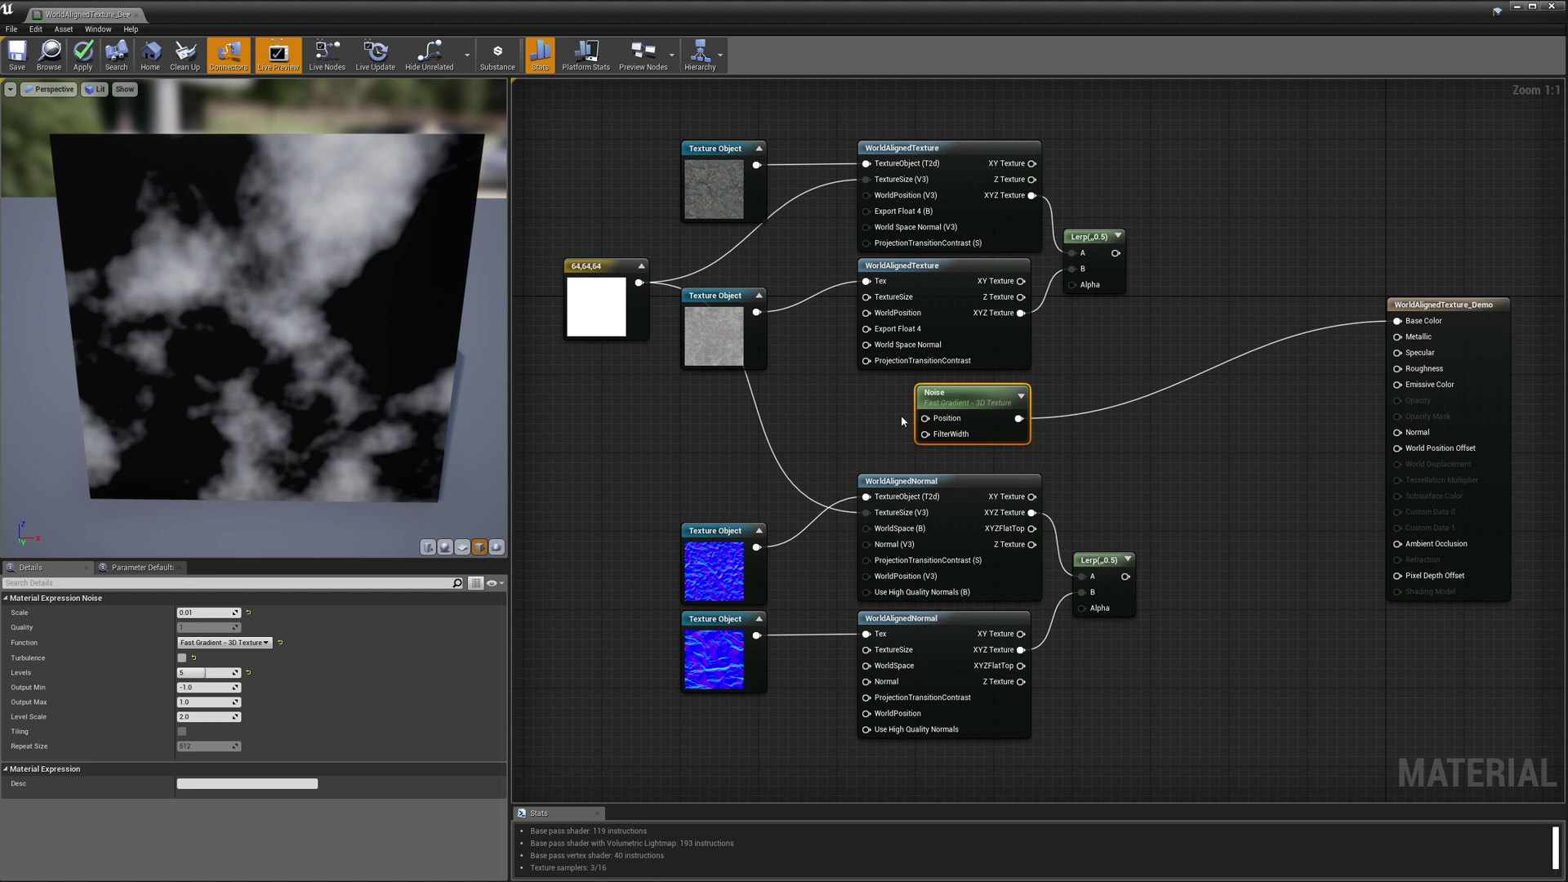
Add a Multiply node fed by the Noise output, set its Const B to 4, and align it beside the Noise node.
{"action": "left_click_drag", "start_coordinate": [1019, 418], "coordinate": [1078, 433]}
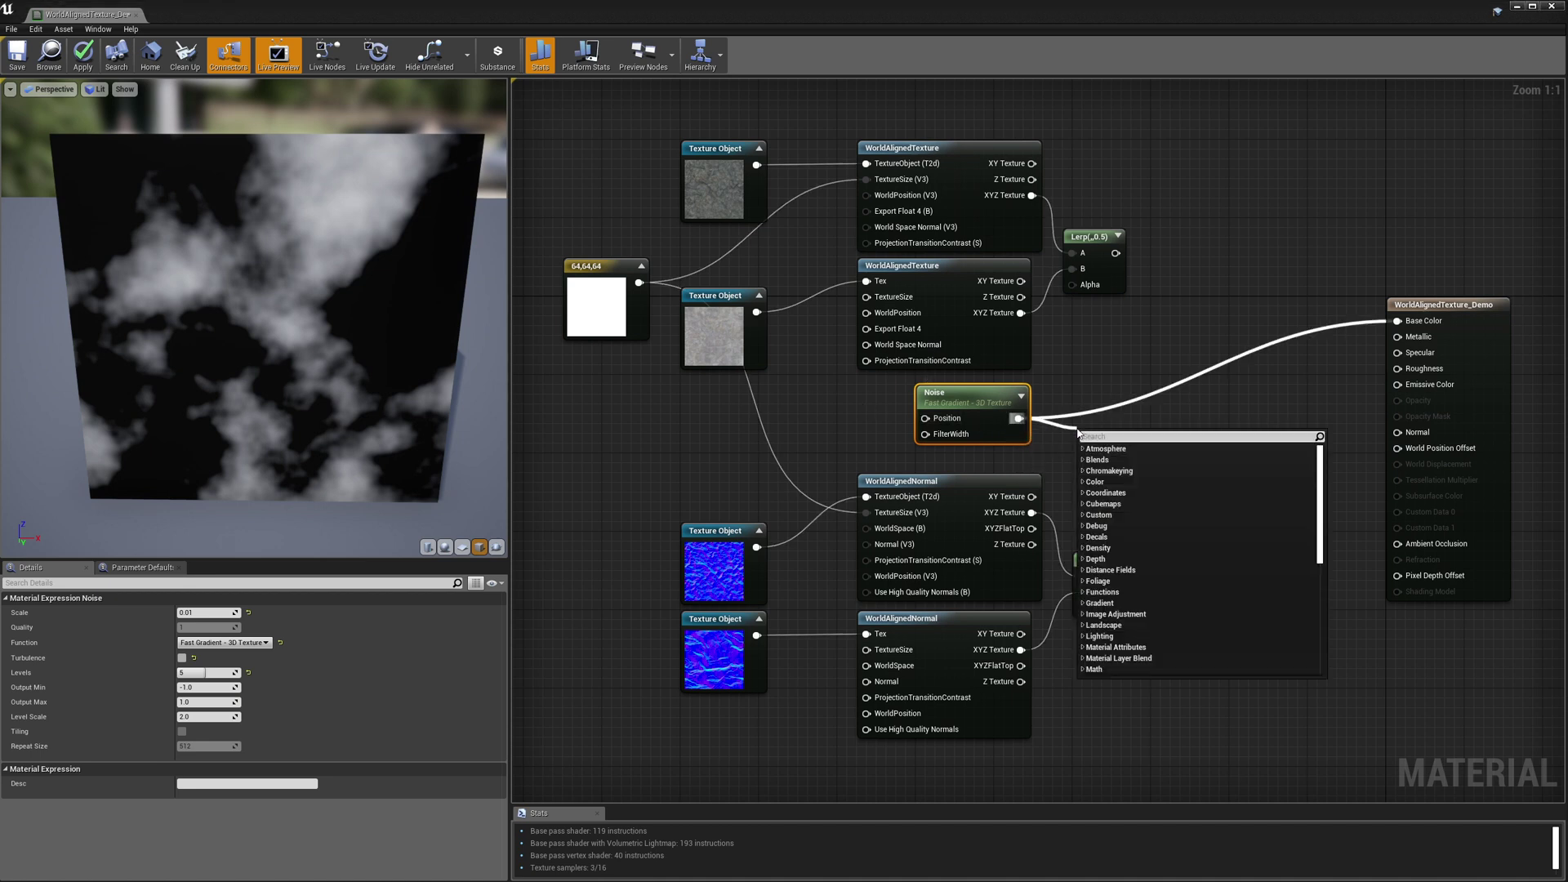
{"action": "type", "text": "multiply"}
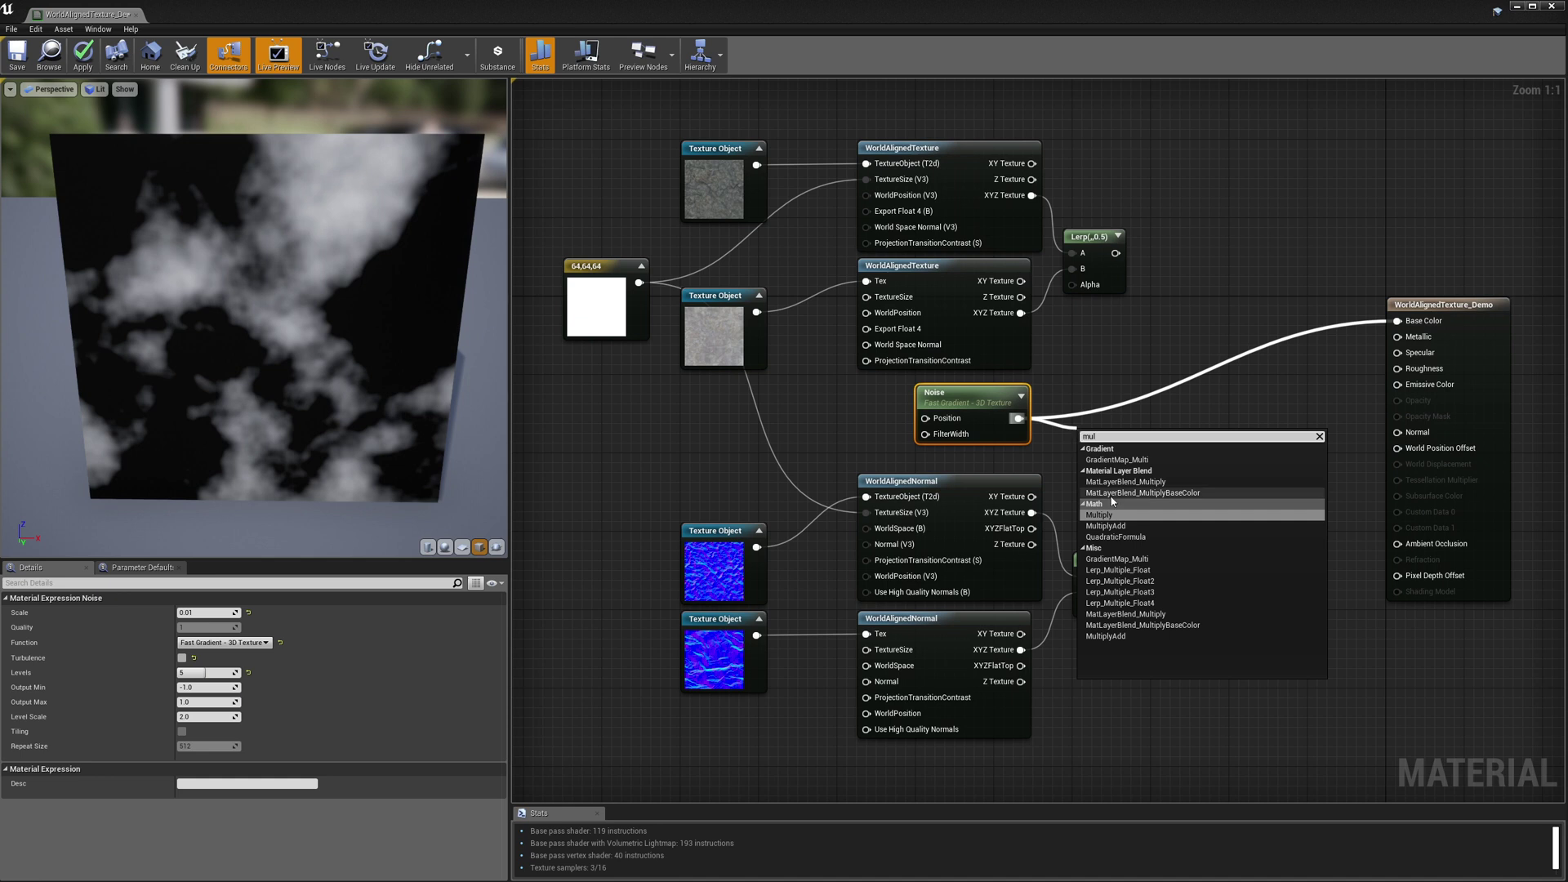
{"action": "key", "text": "Return"}
{"action": "left_click_drag", "start_coordinate": [1078, 435], "coordinate": [1046, 413]}
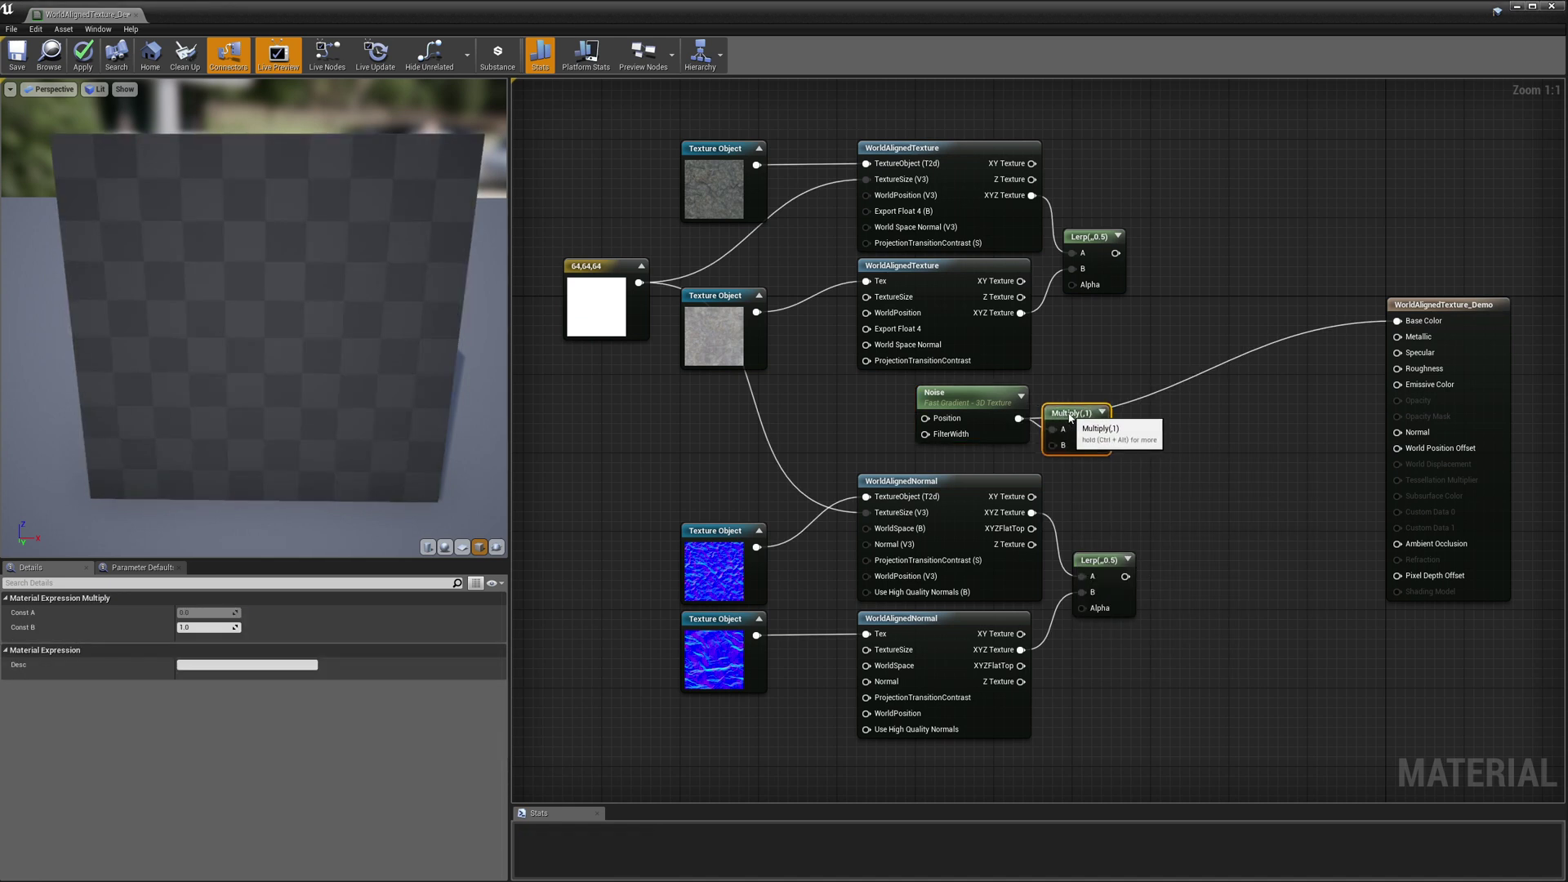
{"action": "left_click", "coordinate": [200, 627]}
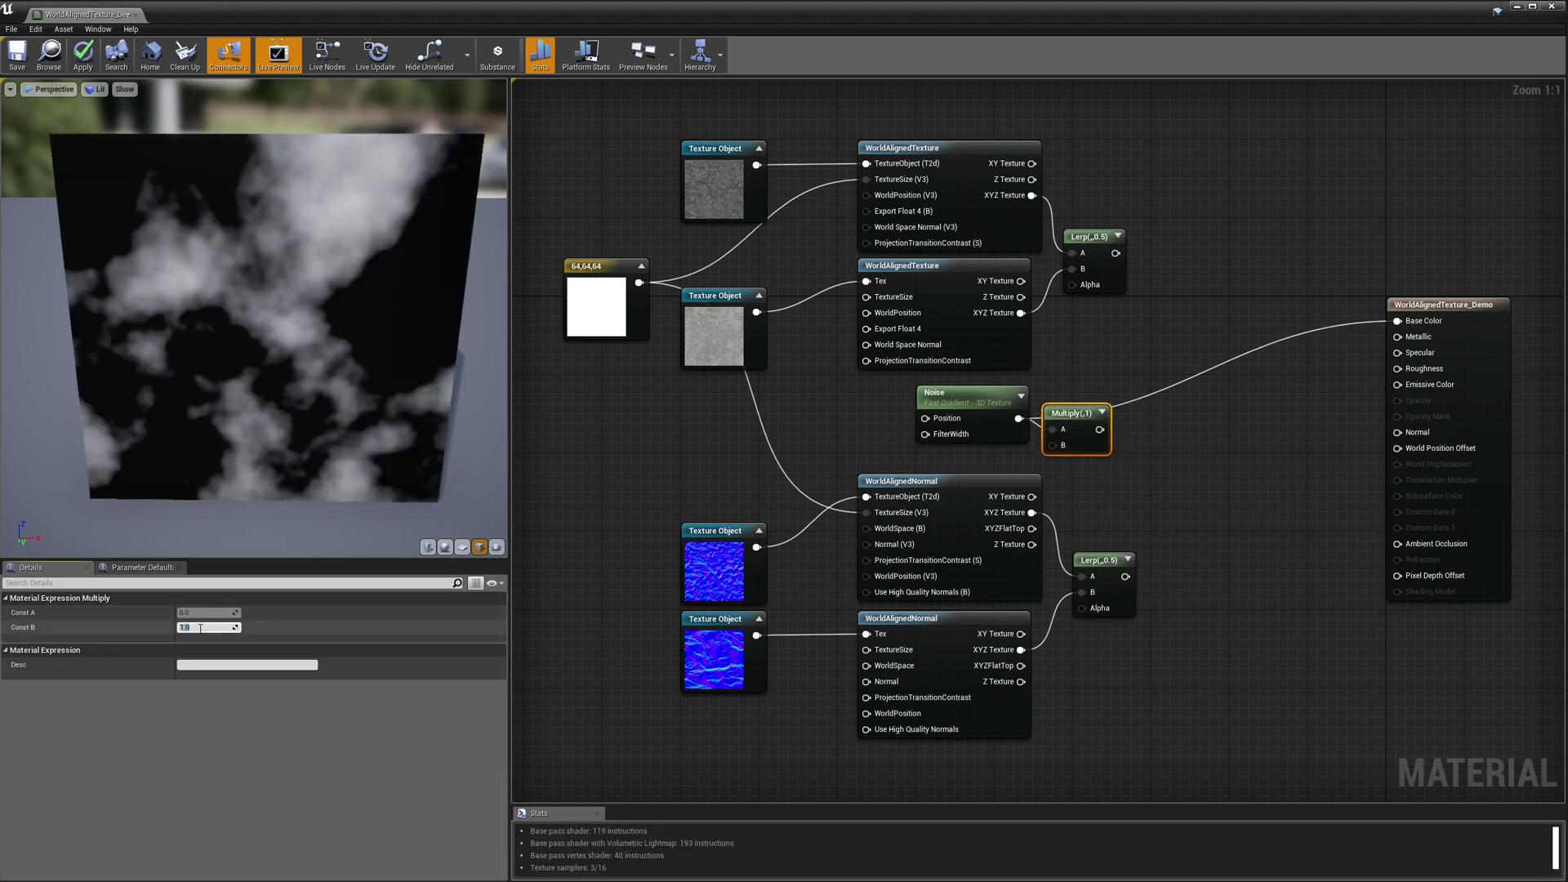
{"action": "type", "text": "4"}
{"action": "key", "text": "Return"}
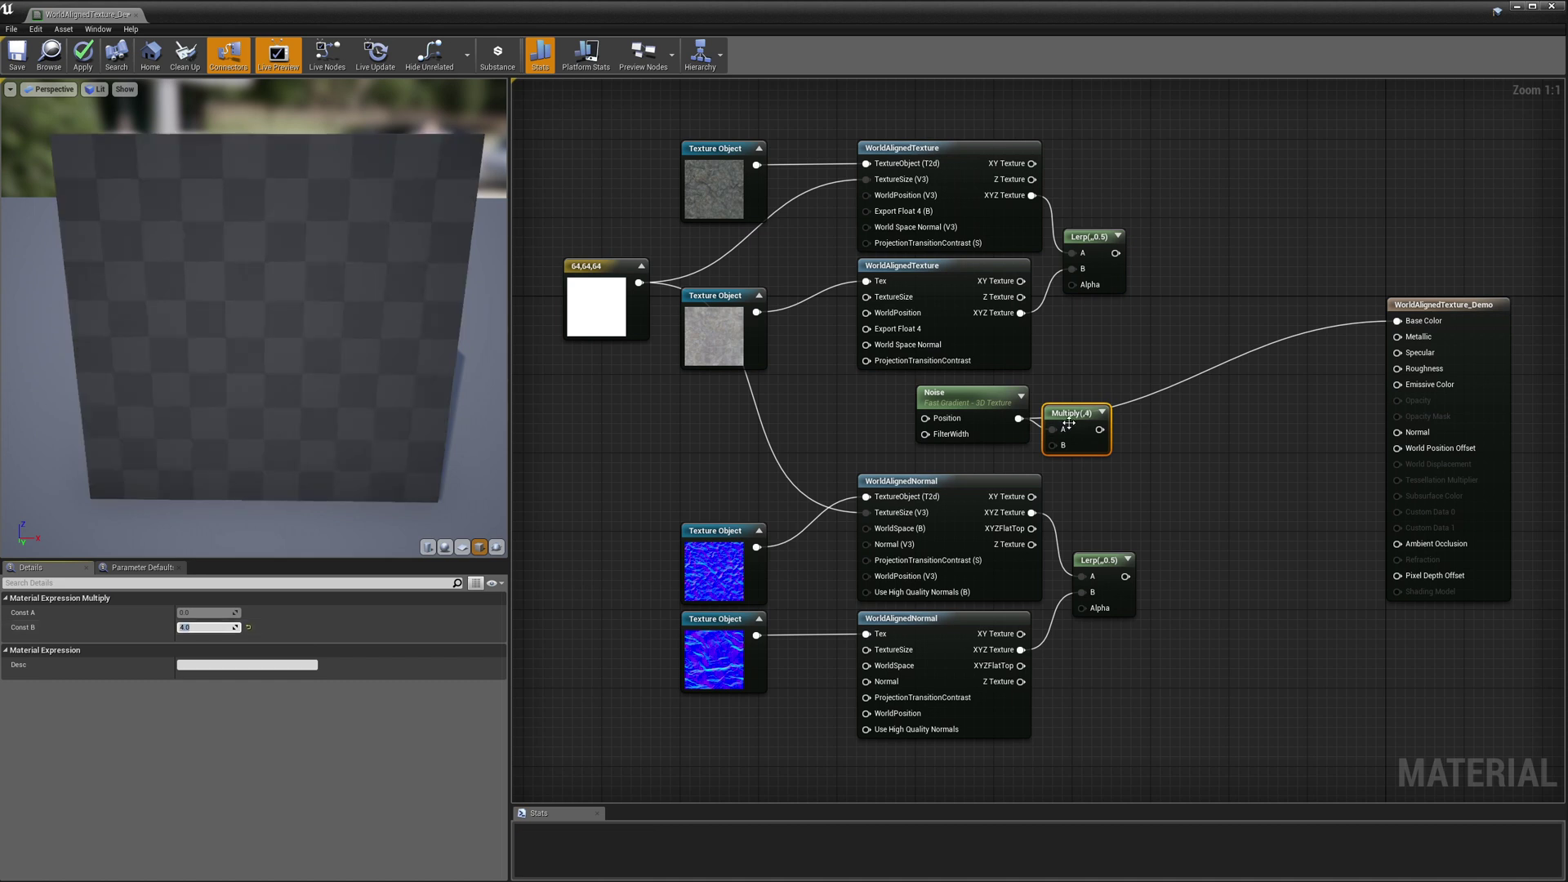
{"action": "left_click_drag", "start_coordinate": [1077, 410], "coordinate": [1076, 400]}
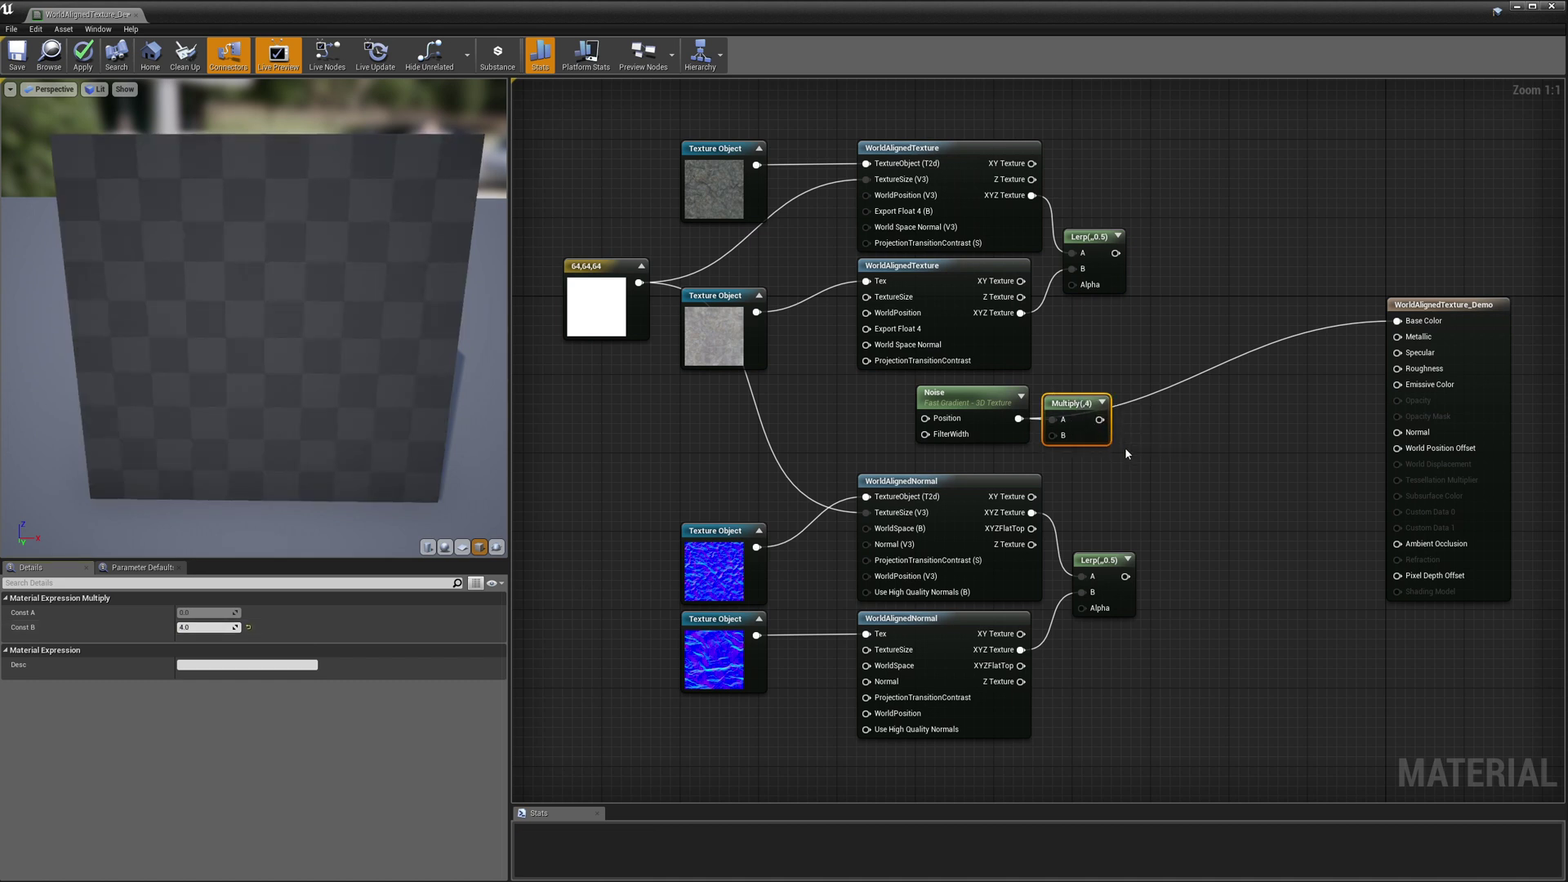
Add a Saturate node after the Multiply node and connect its output to Base Color.
{"action": "left_click_drag", "start_coordinate": [1100, 420], "coordinate": [1141, 418]}
{"action": "type", "text": "sa"}
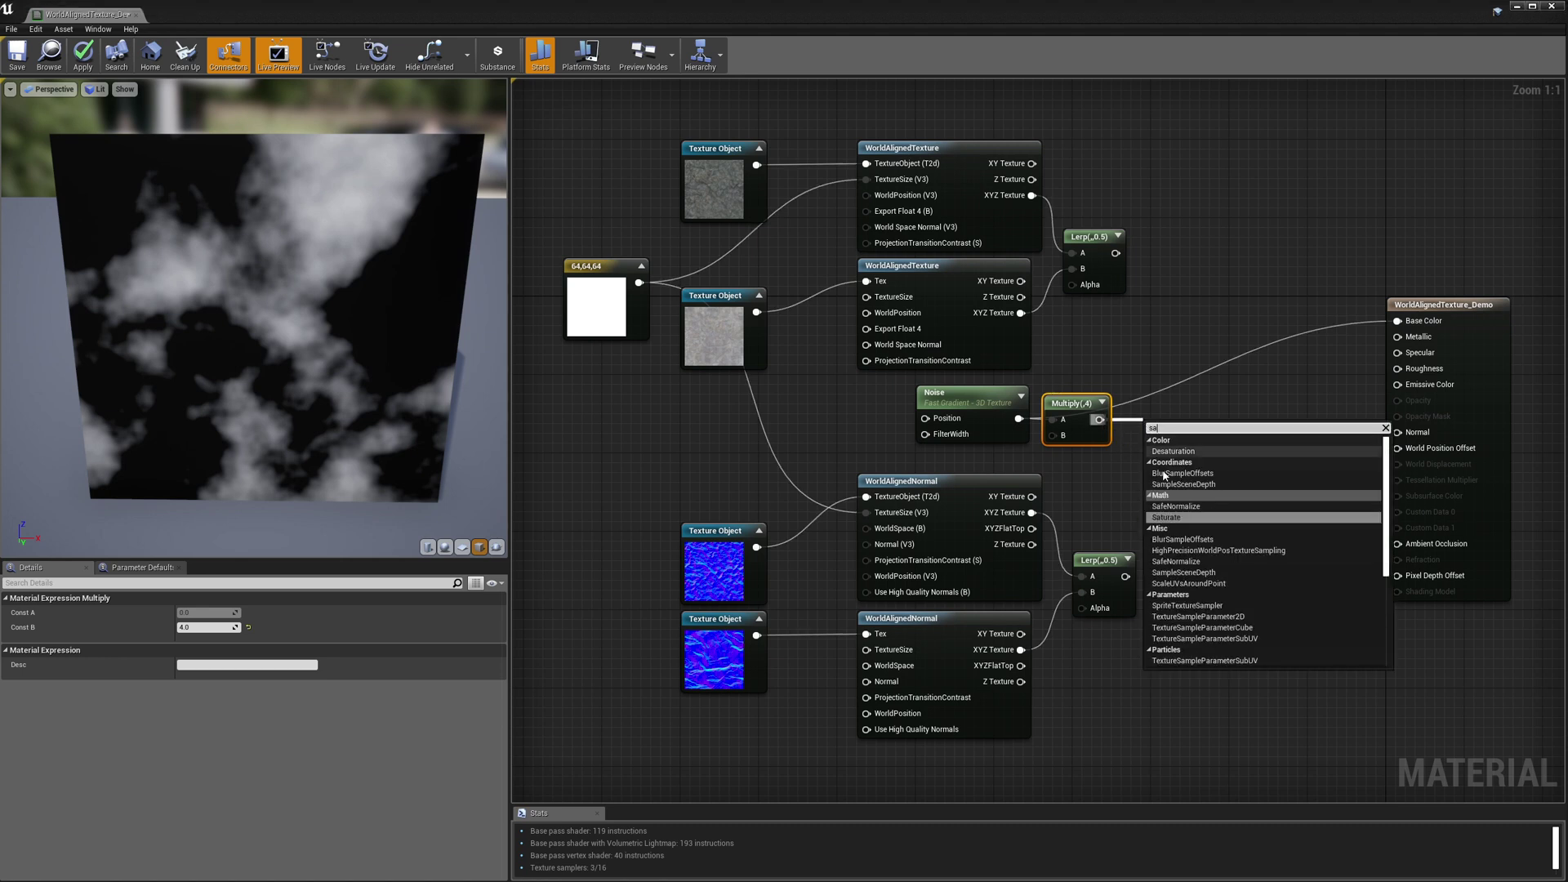
{"action": "left_click", "coordinate": [1168, 517]}
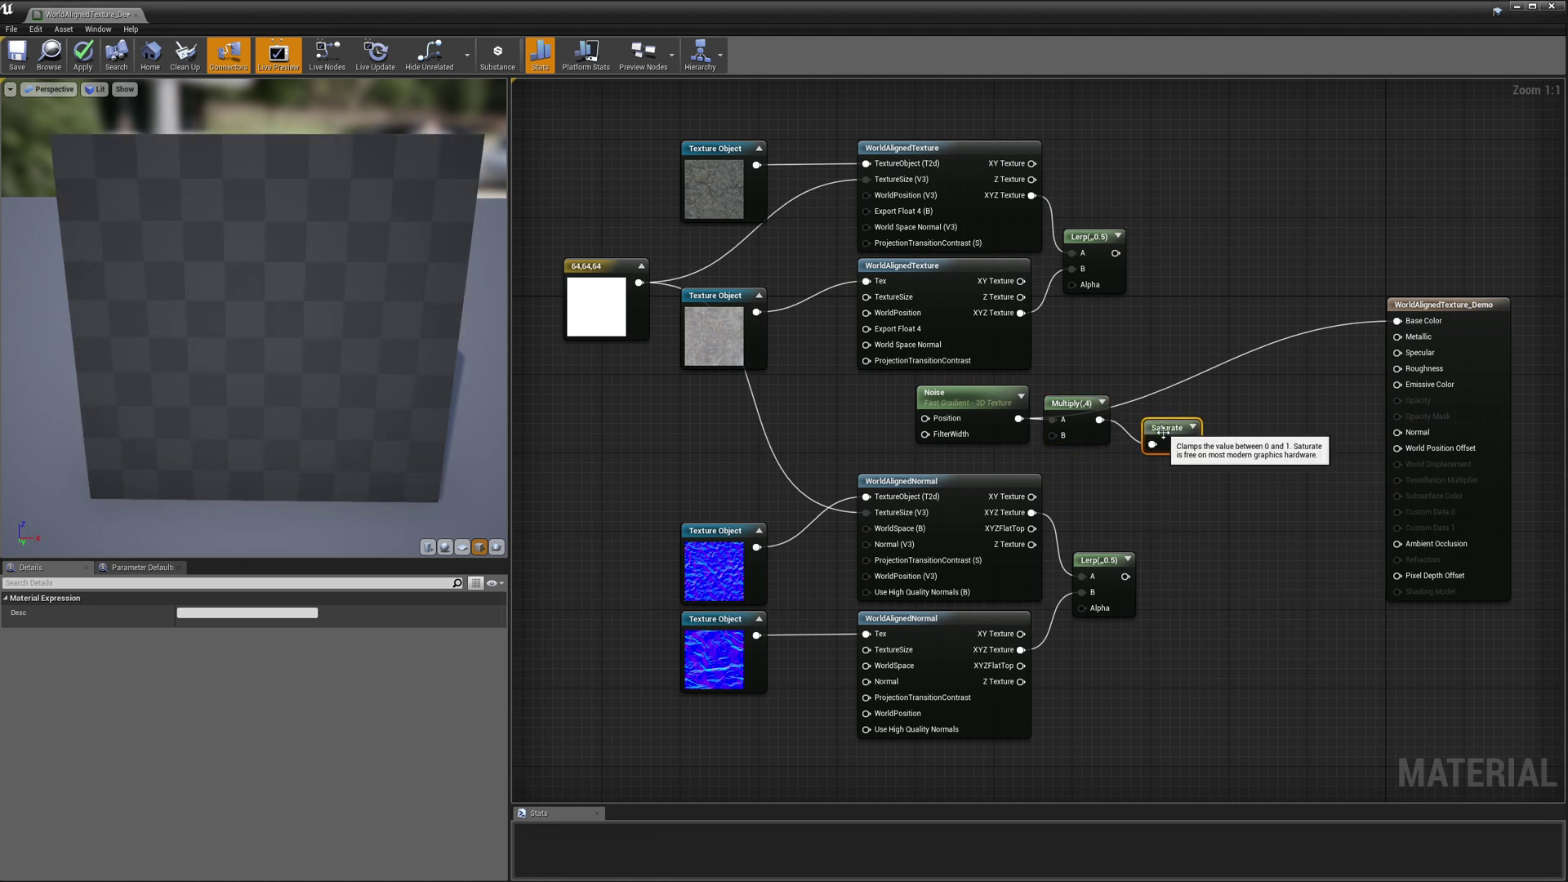
{"action": "left_click_drag", "start_coordinate": [1147, 411], "coordinate": [1135, 411]}
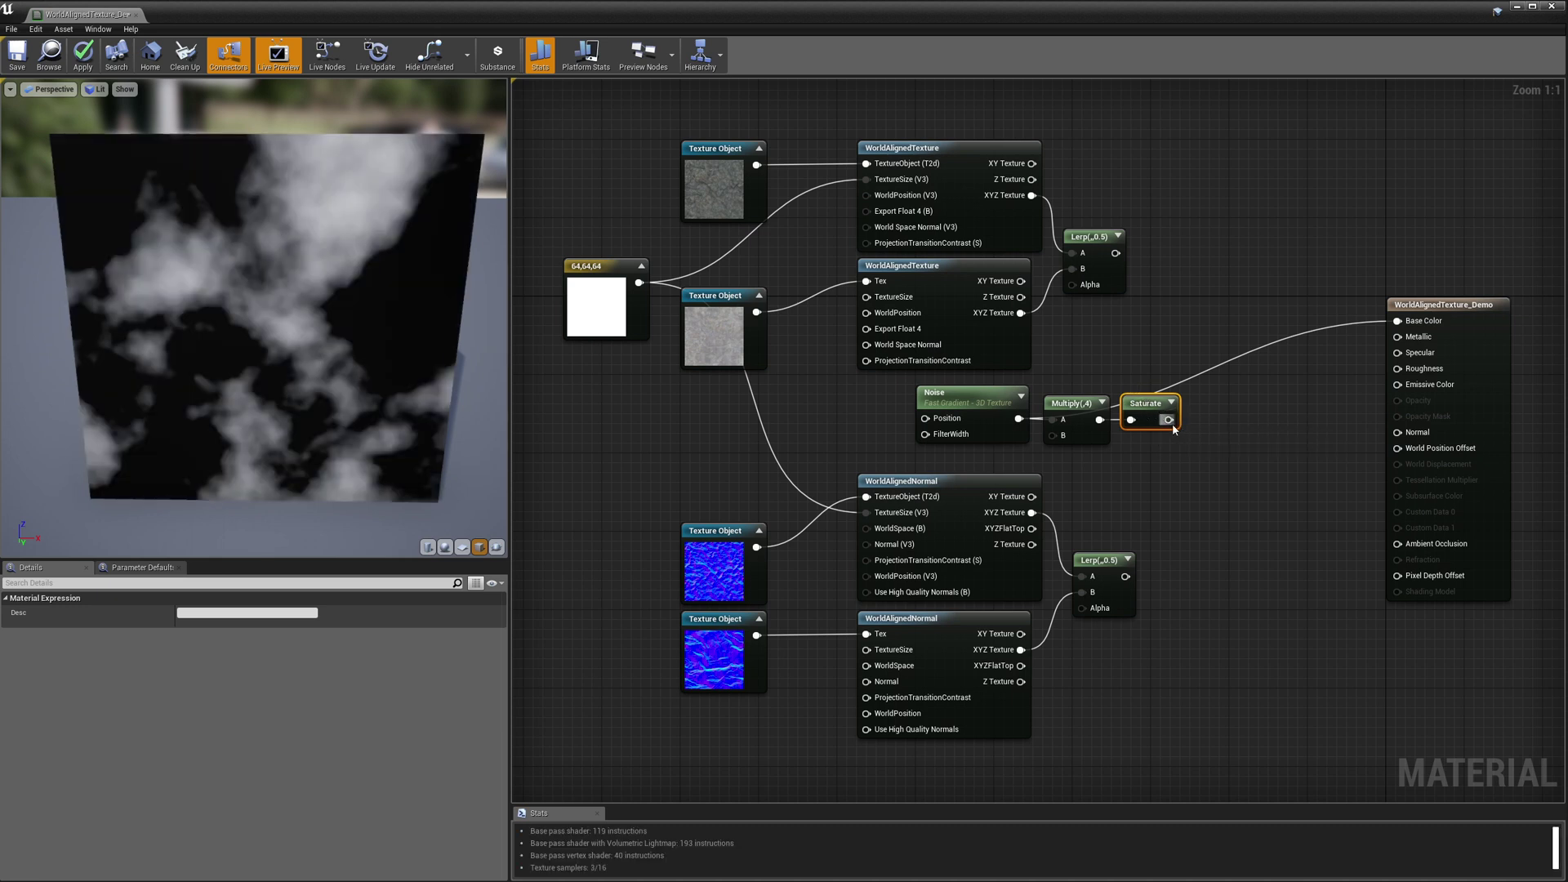
{"action": "left_click_drag", "start_coordinate": [1169, 420], "coordinate": [1398, 321]}
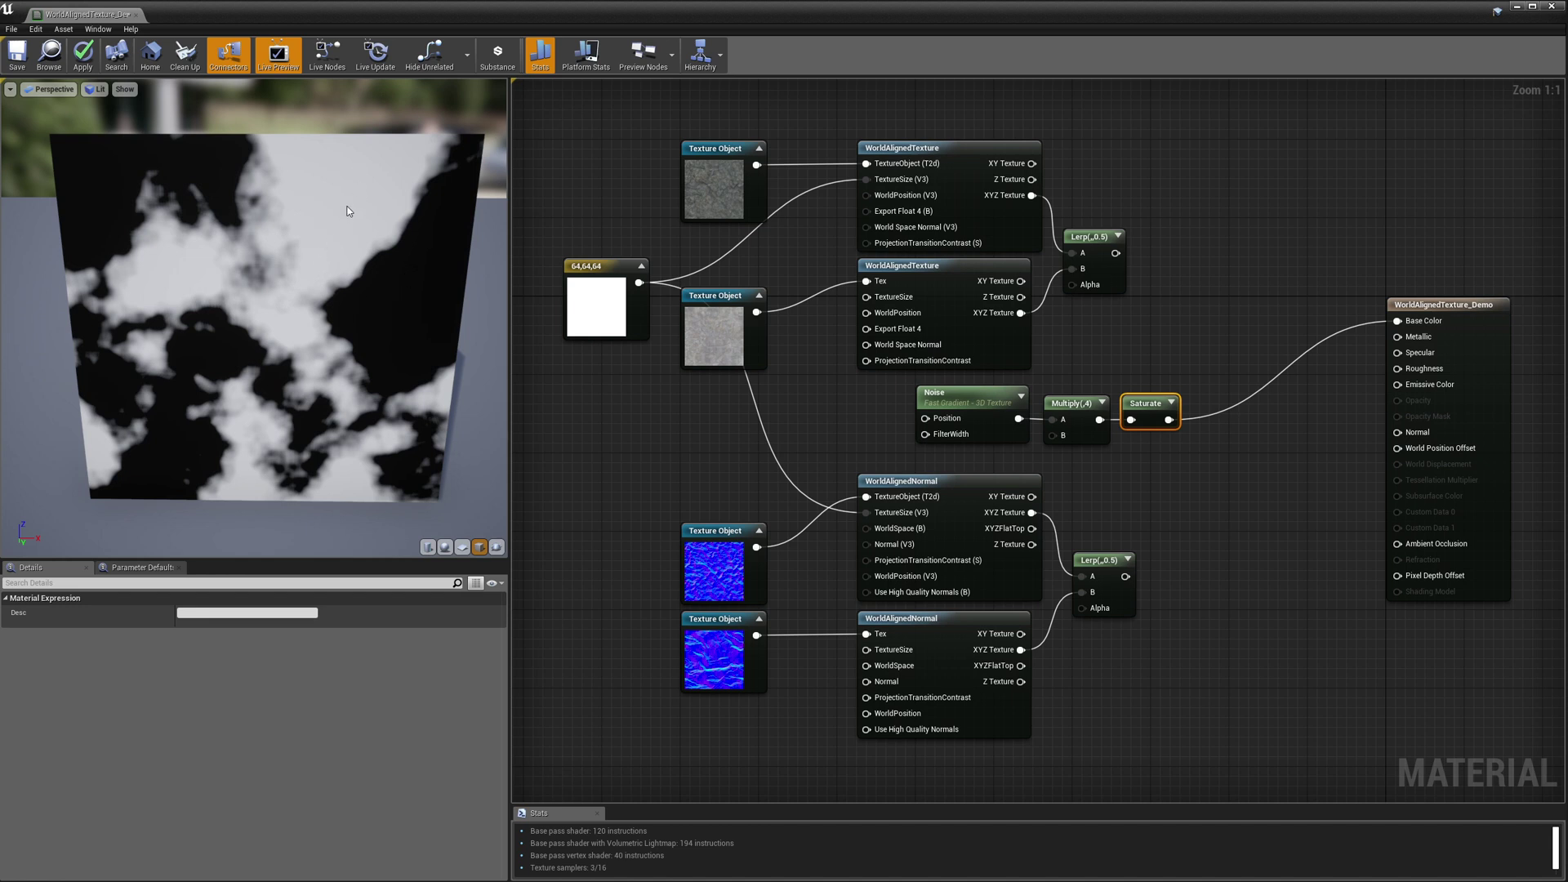
Try Const B values of 10 and 100 on the Multiply node to compare mask contrast, and restore it to 4.
{"action": "left_click", "coordinate": [1077, 405]}
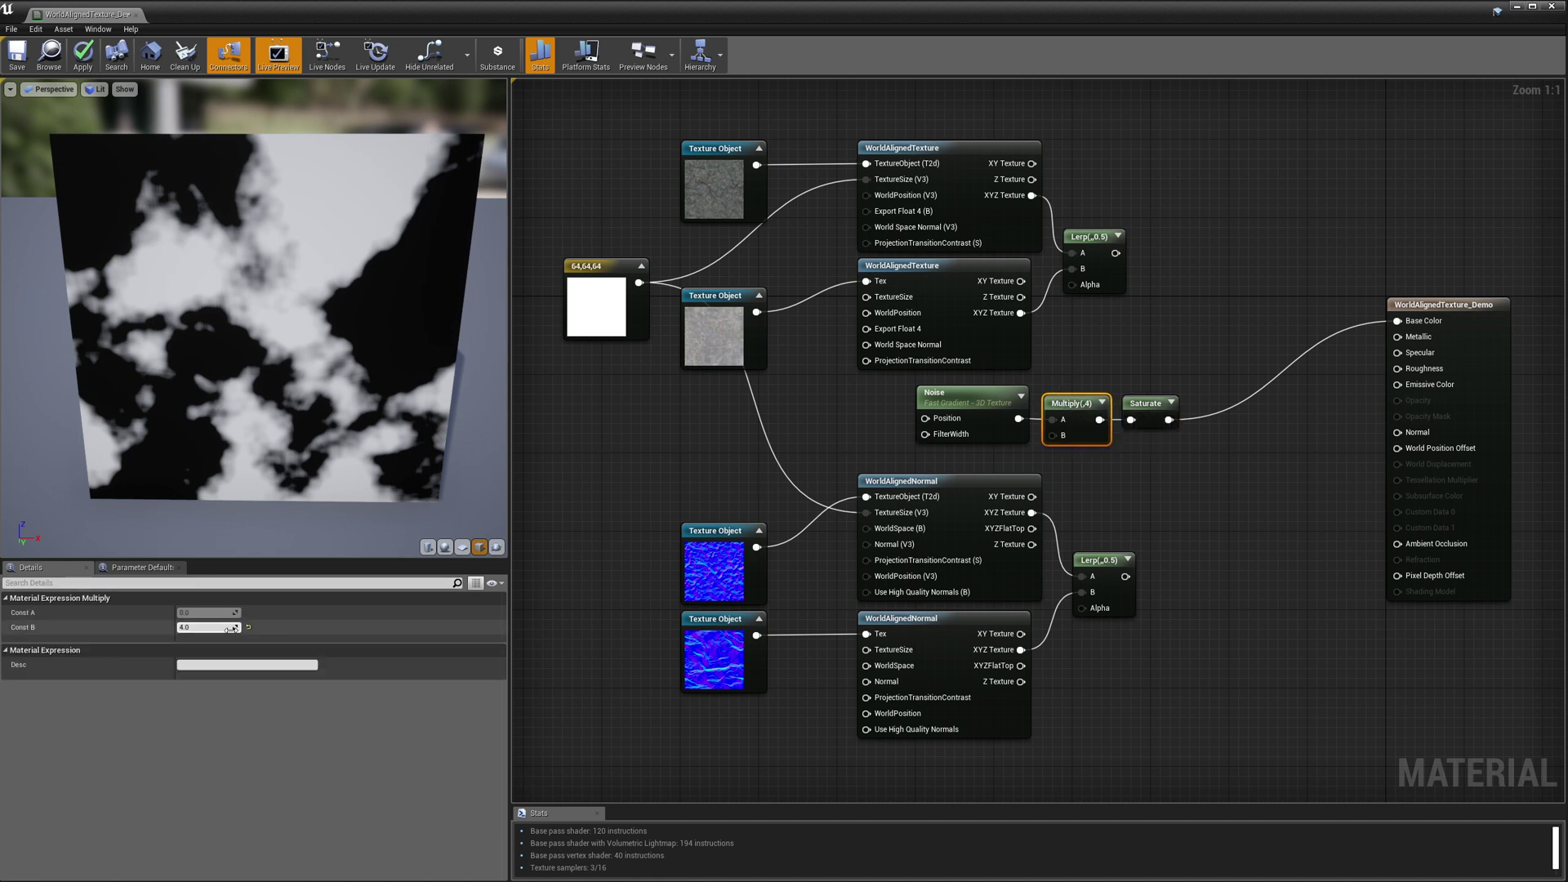
{"action": "left_click", "coordinate": [200, 628]}
{"action": "type", "text": "10"}
{"action": "key", "text": "Return"}
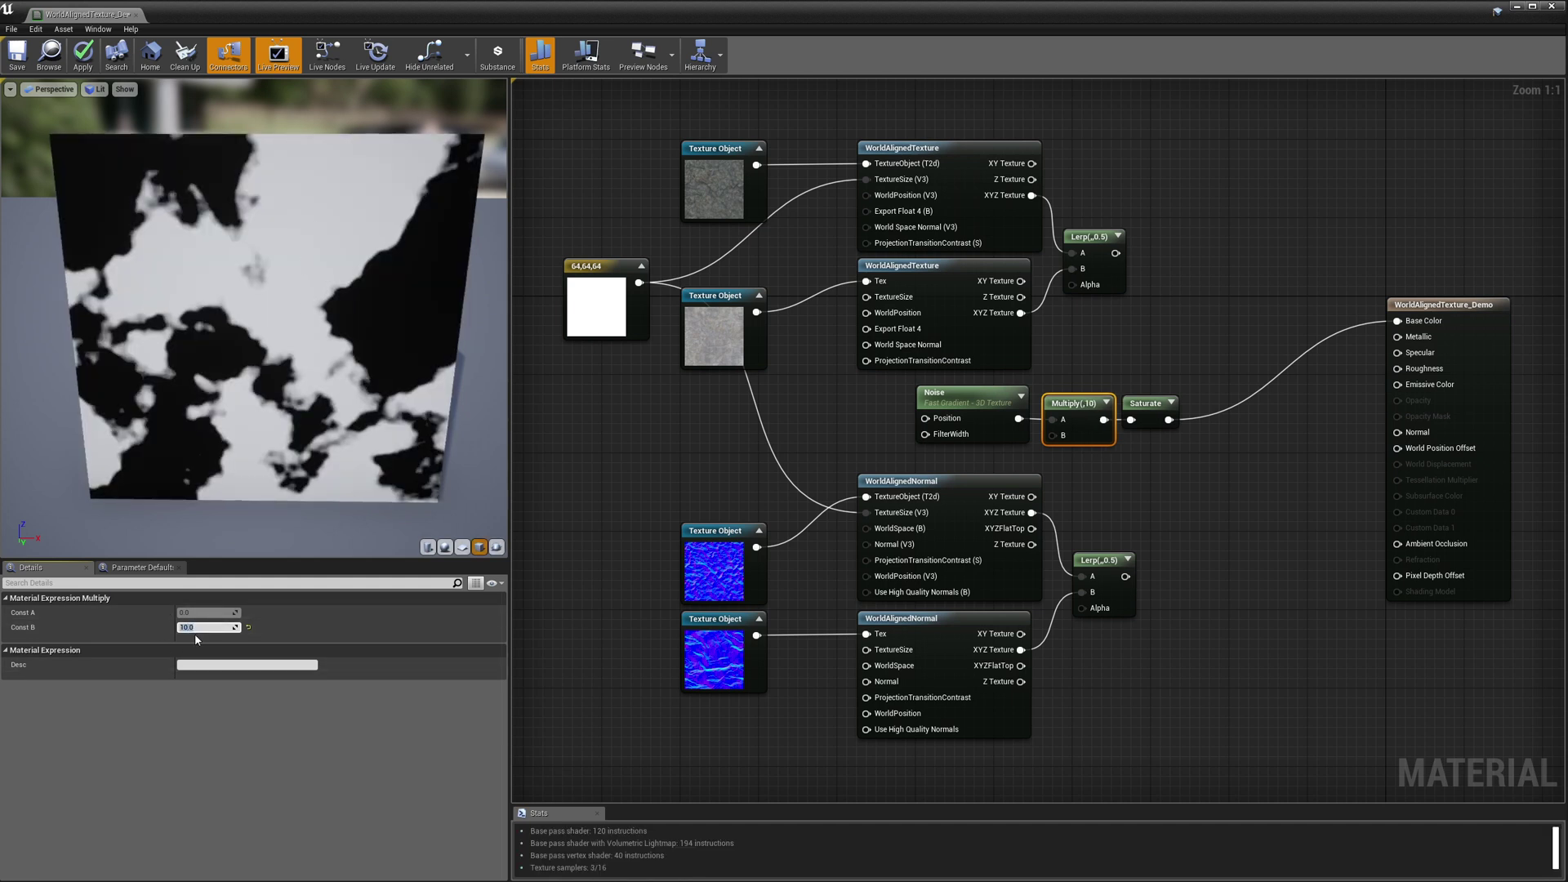
{"action": "type", "text": "100"}
{"action": "key", "text": "Return"}
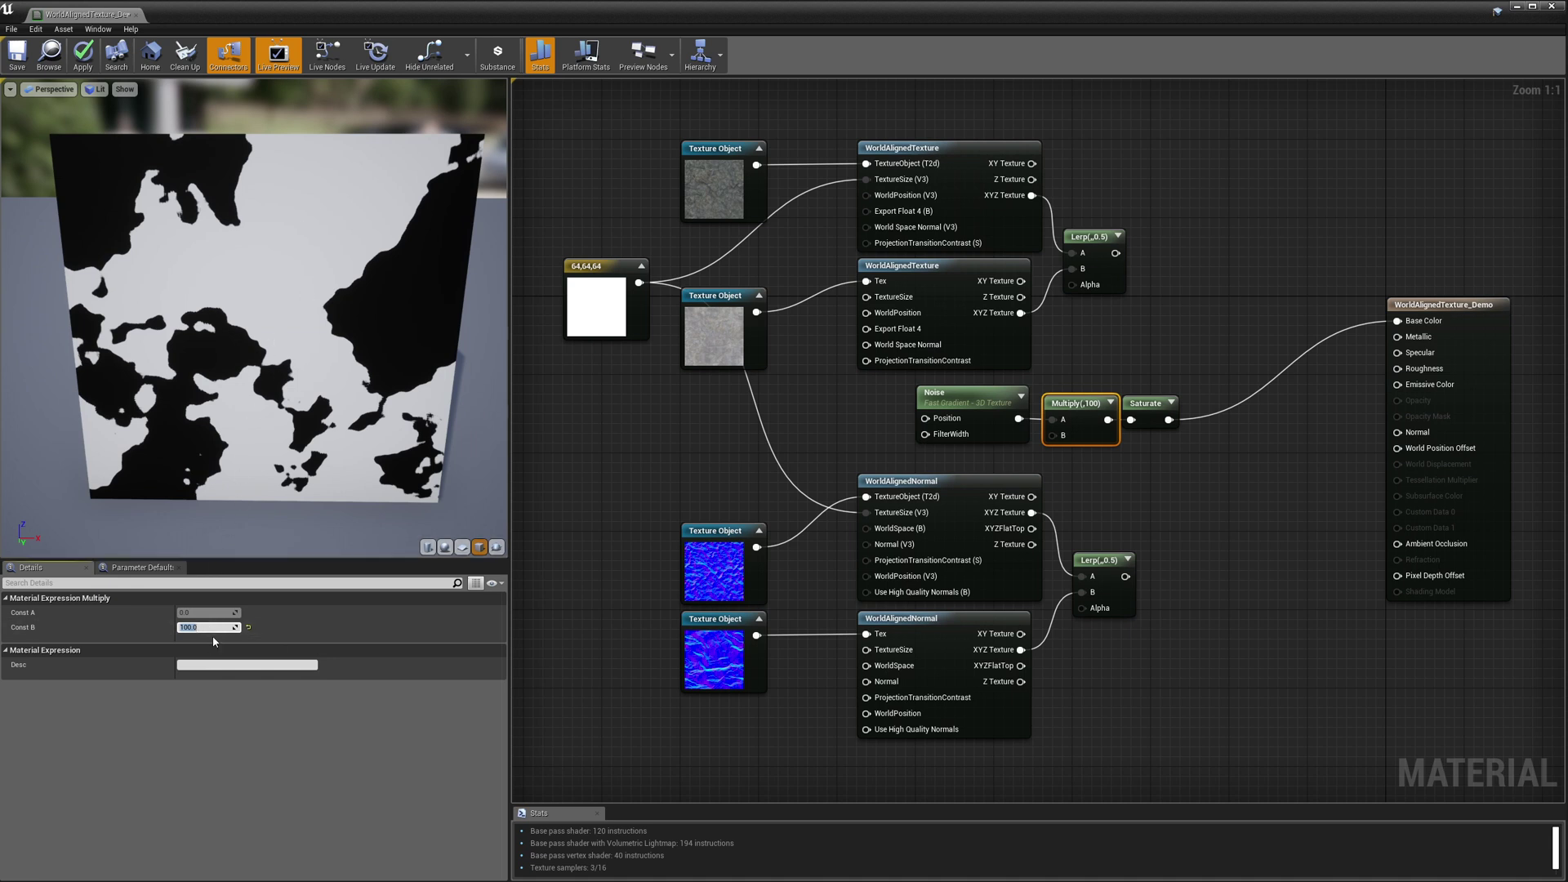
{"action": "type", "text": "4"}
{"action": "key", "text": "Return"}
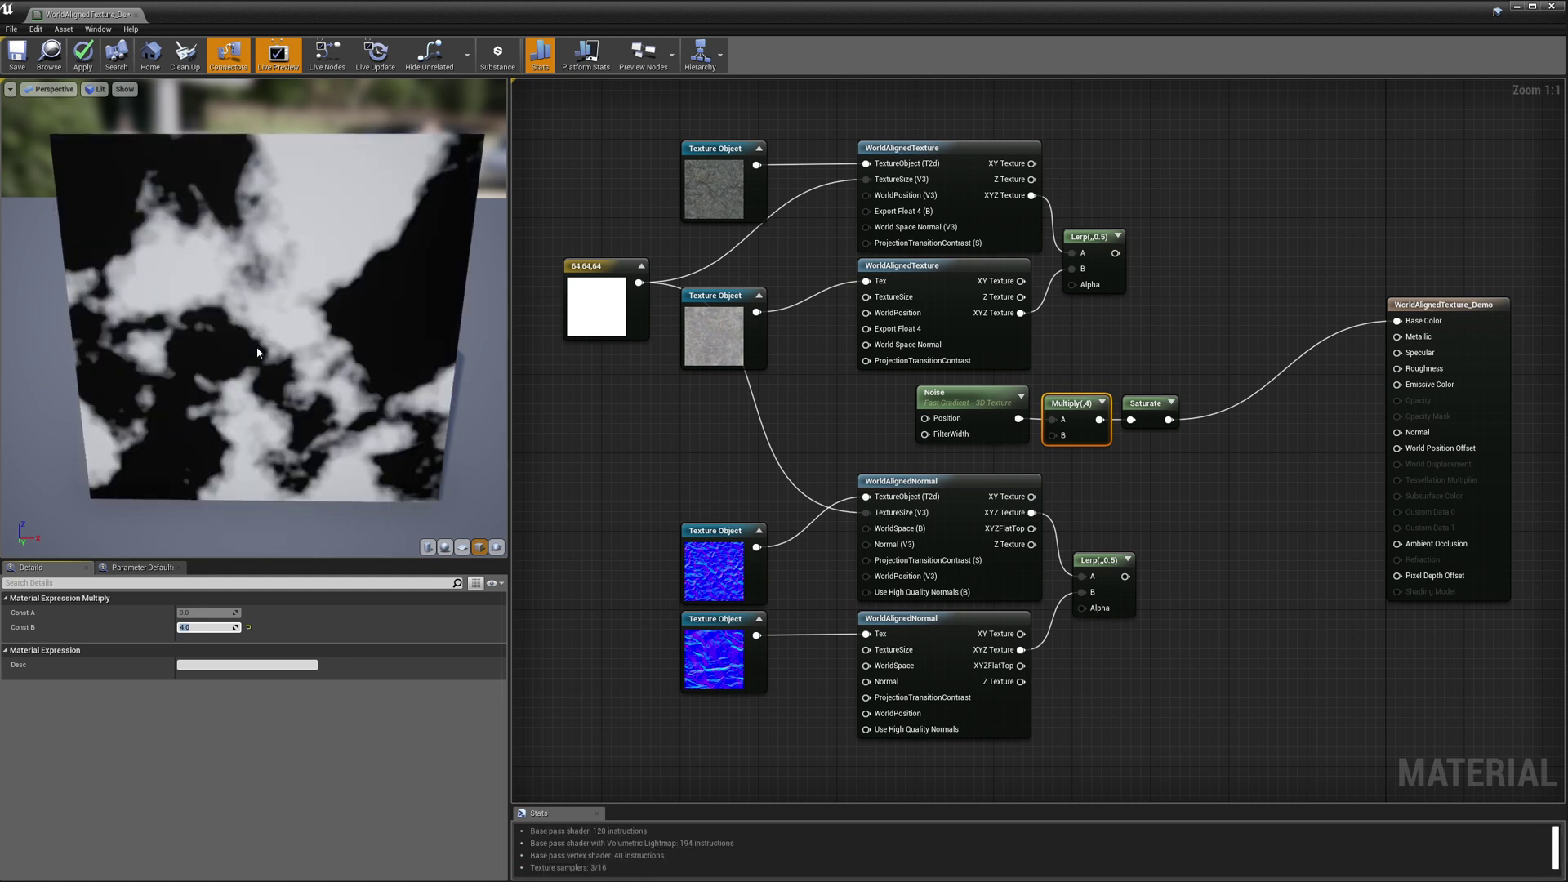
Move the Noise, Multiply and Saturate nodes together away from the Lerp nodes and select the Noise node.
{"action": "left_click_drag", "start_coordinate": [887, 392], "coordinate": [985, 410]}
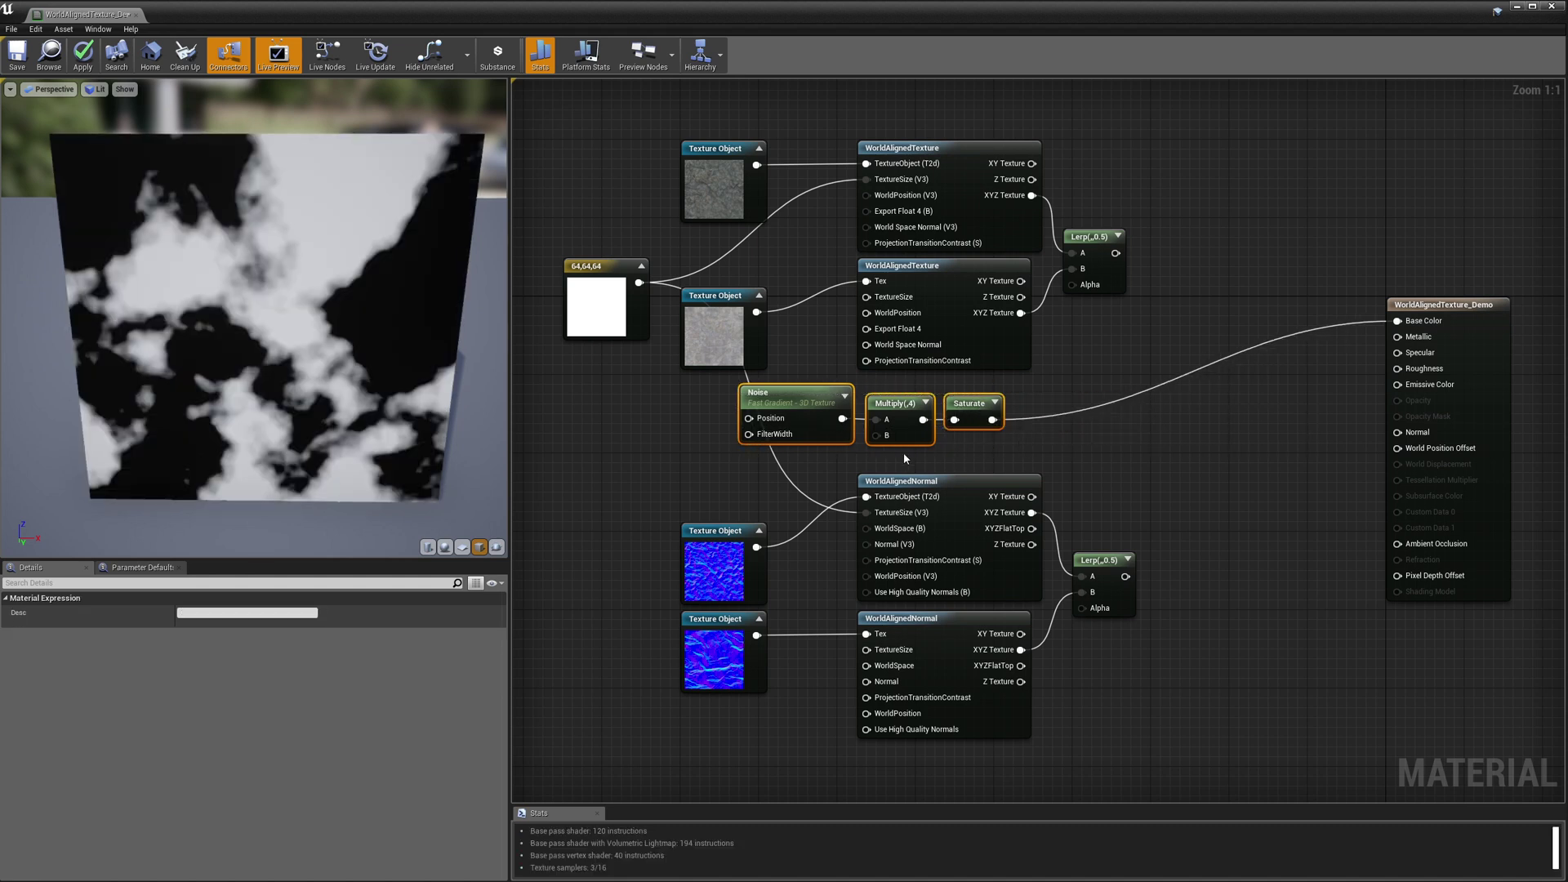
{"action": "left_click", "coordinate": [962, 453]}
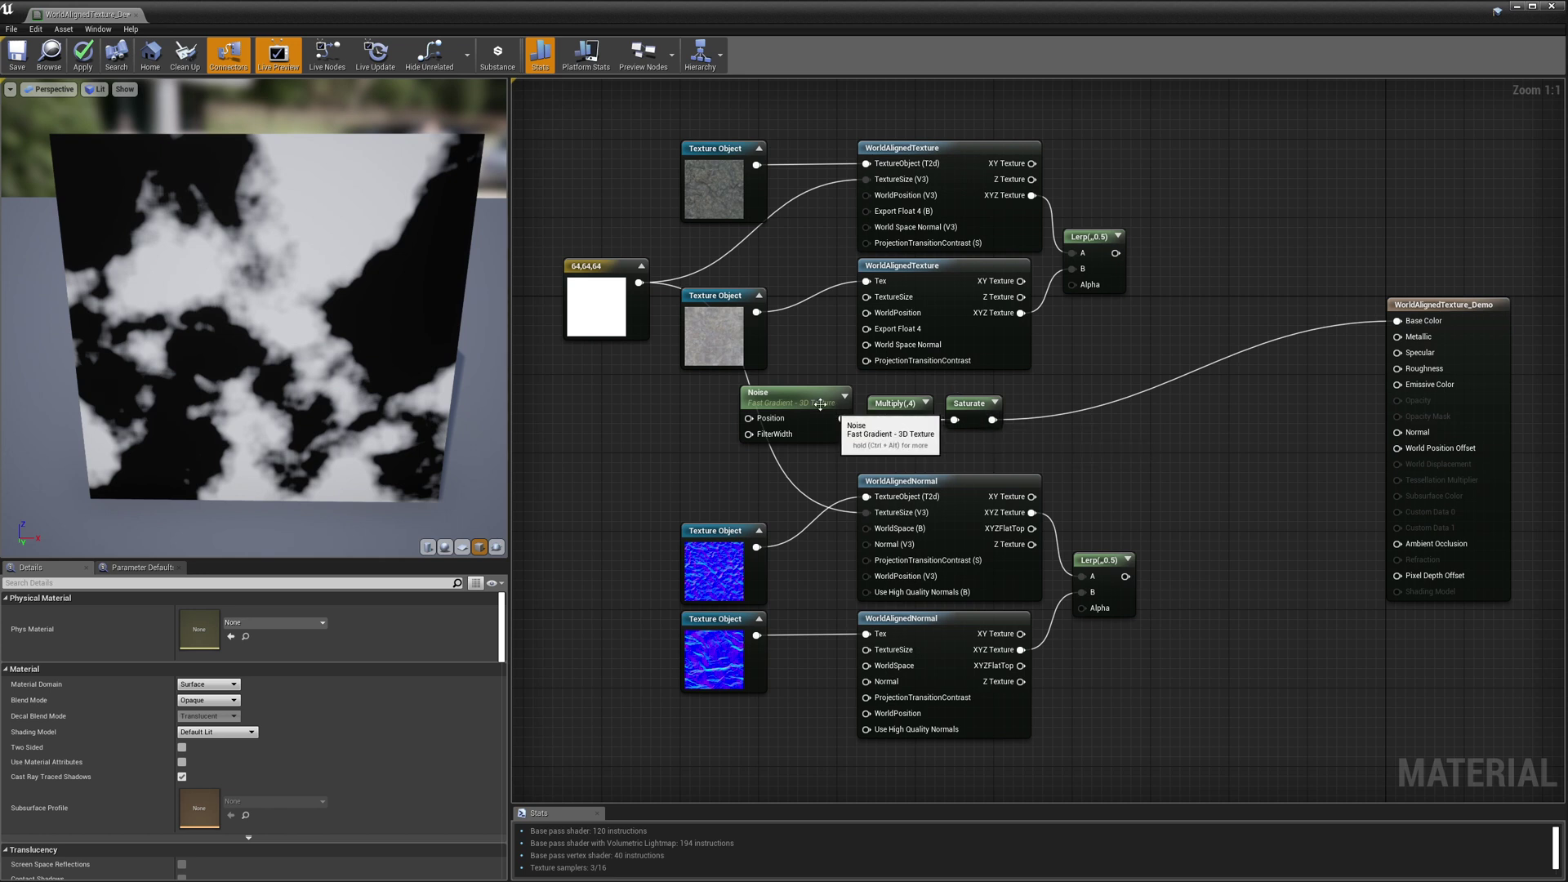
{"action": "left_click", "coordinate": [786, 398]}
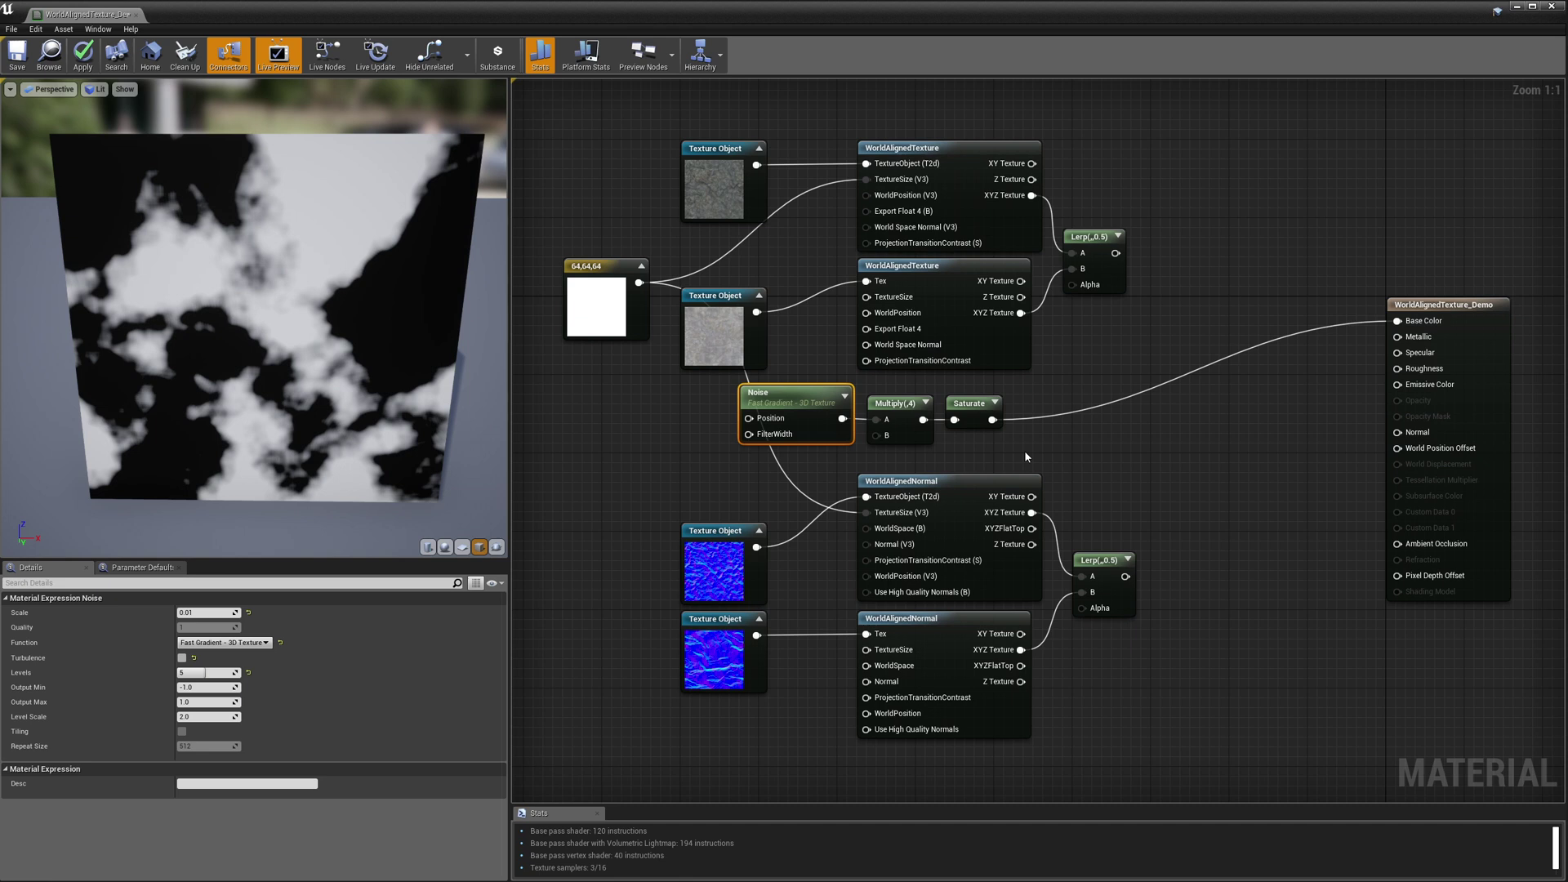
Connect the Saturate output to both Lerp Alpha inputs, and wire the upper Lerp to Base Color and the lower Lerp to Normal.
{"action": "left_click_drag", "start_coordinate": [992, 420], "coordinate": [1072, 285]}
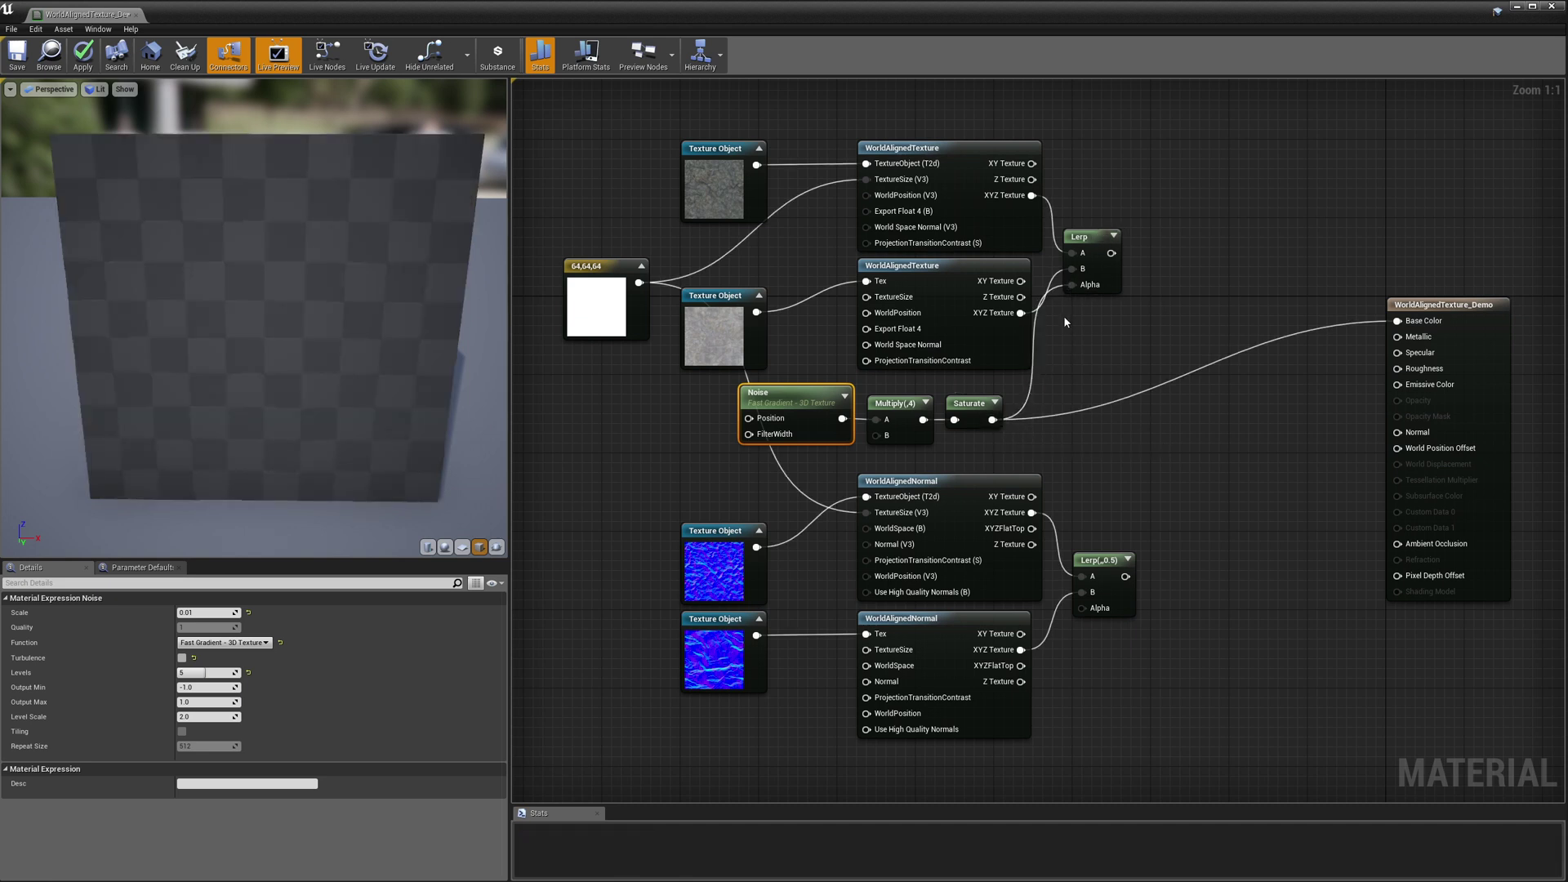
{"action": "left_click_drag", "start_coordinate": [992, 419], "coordinate": [1400, 434]}
{"action": "left_click_drag", "start_coordinate": [1111, 253], "coordinate": [1382, 321]}
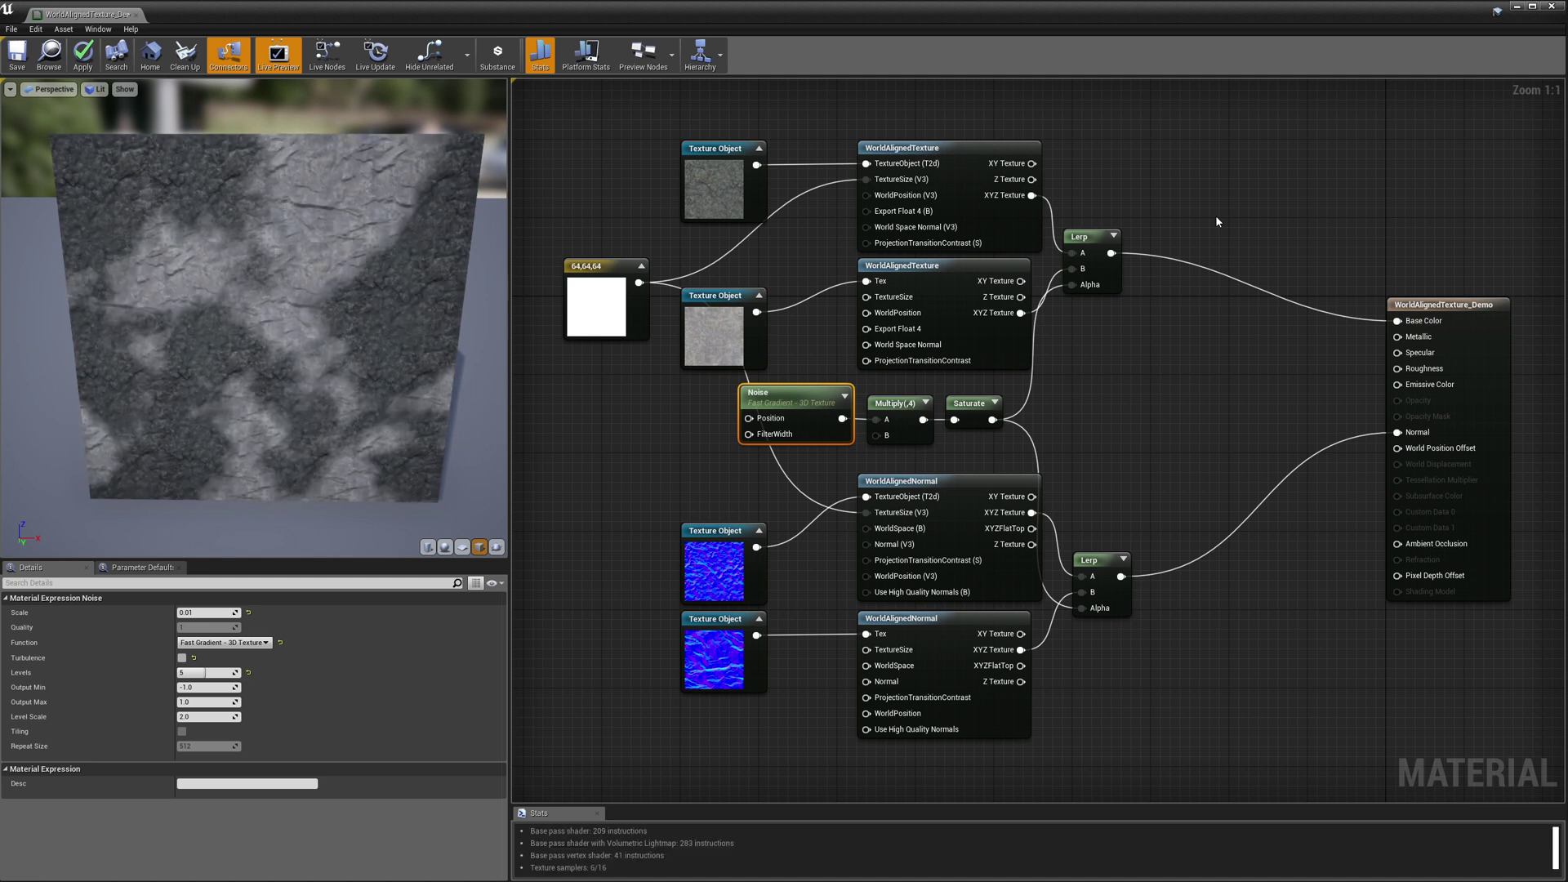
{"action": "left_click_drag", "start_coordinate": [330, 316], "coordinate": [272, 349]}
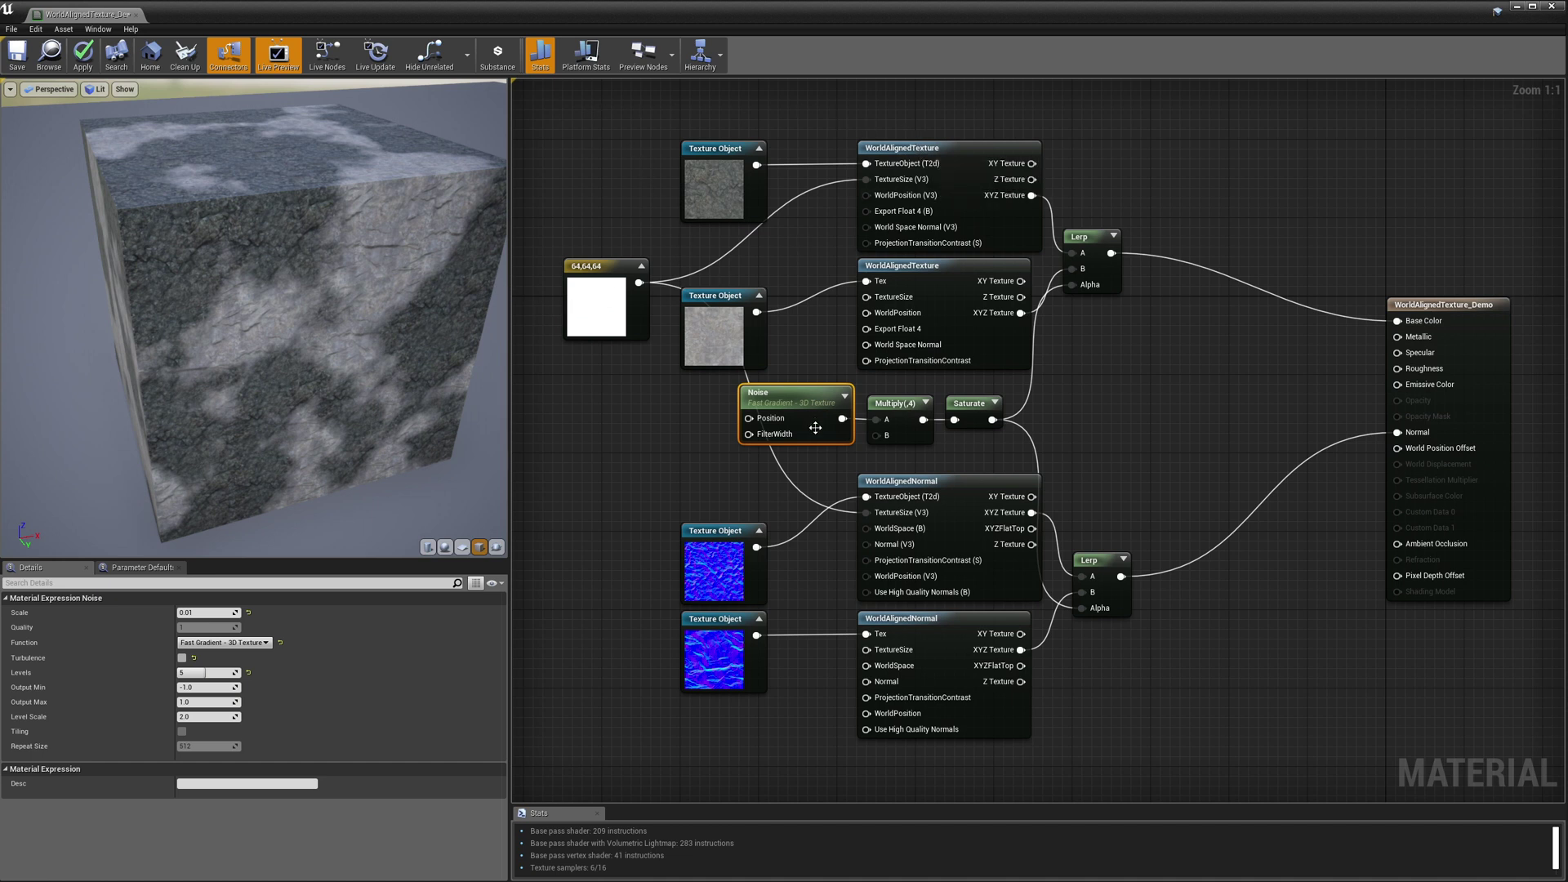
{"action": "left_click_drag", "start_coordinate": [353, 394], "coordinate": [311, 351]}
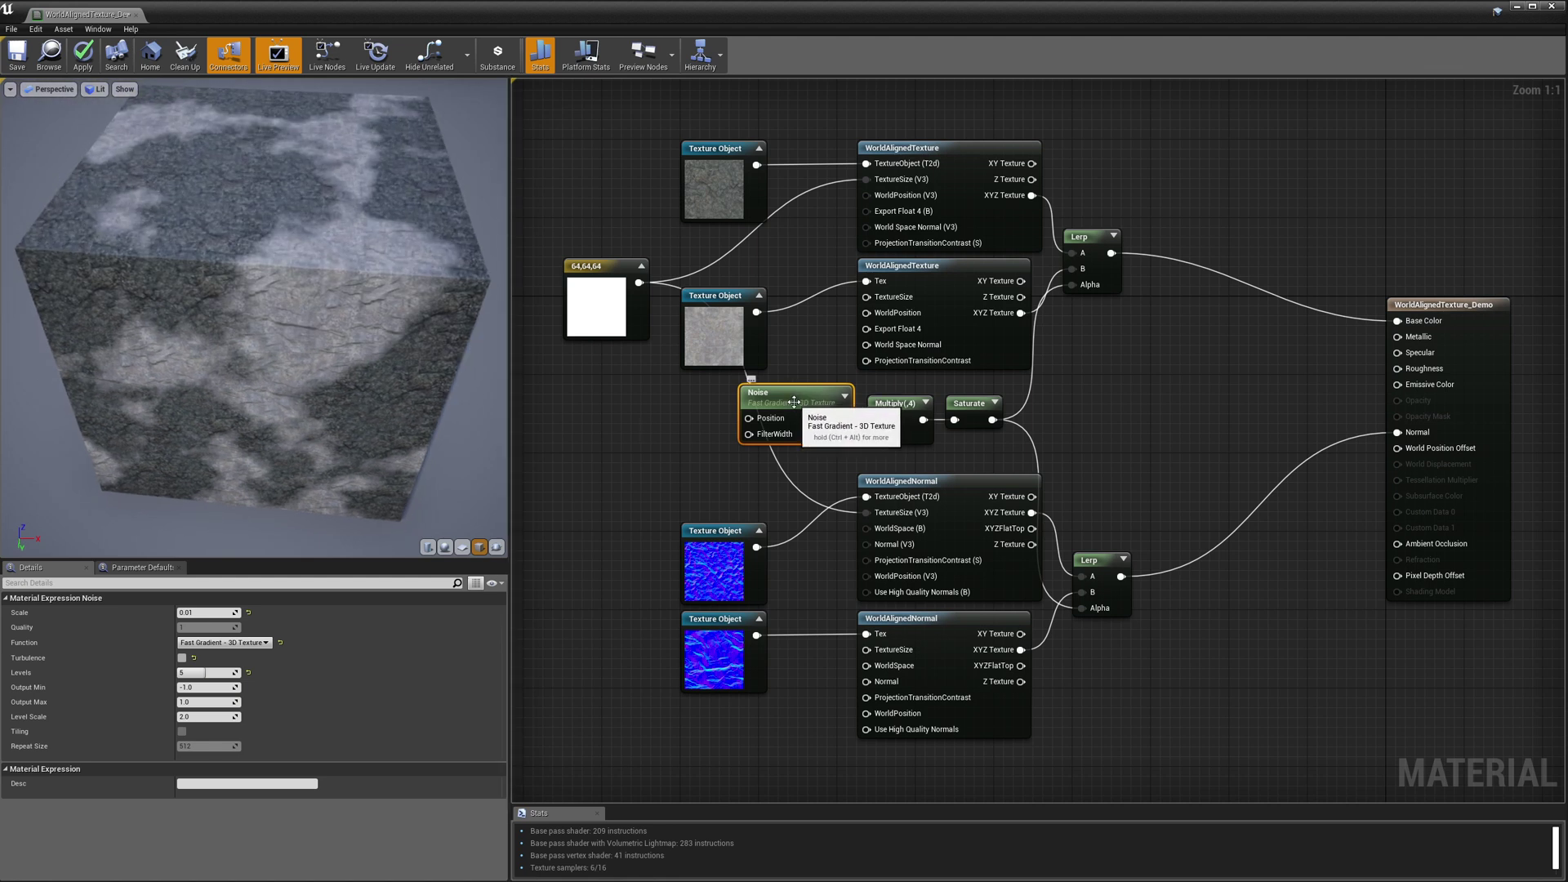
{"action": "mouse_move", "coordinate": [272, 405]}
{"action": "left_mouse_down"}
{"action": "mouse_move", "coordinate": [273, 384]}
{"action": "mouse_move", "coordinate": [271, 405]}
{"action": "left_mouse_up"}
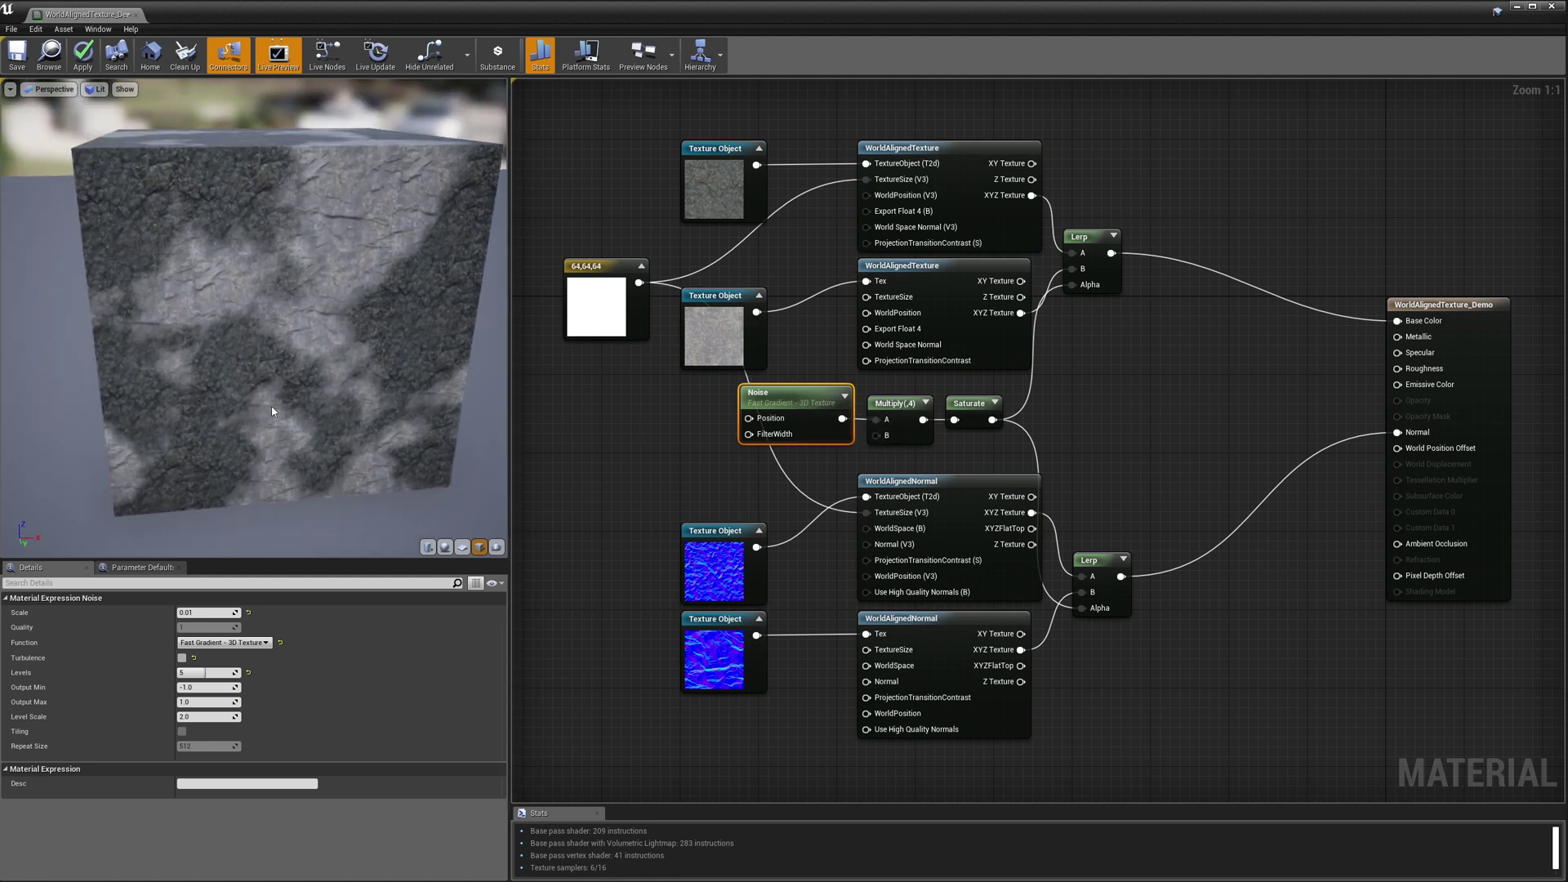
{"action": "mouse_move", "coordinate": [295, 393]}
{"action": "left_mouse_down"}
{"action": "mouse_move", "coordinate": [322, 390]}
{"action": "mouse_move", "coordinate": [295, 393]}
{"action": "left_mouse_up"}
Duplicate the 64,64,64 constant and connect the copy to the TextureSize inputs of both WorldAlignedNormal nodes.
{"action": "left_click", "coordinate": [598, 296]}
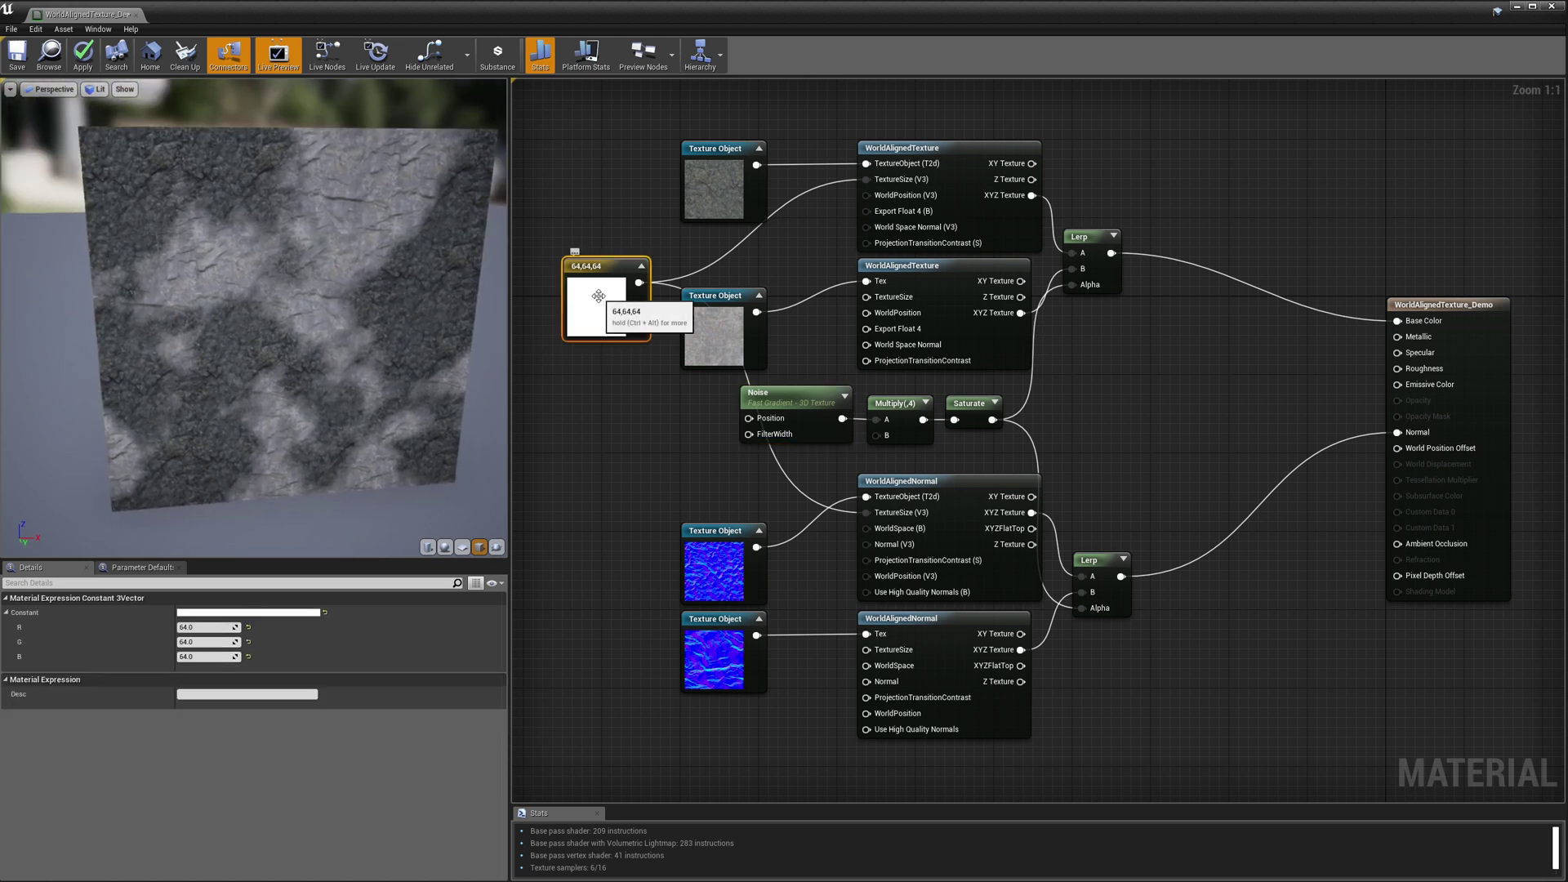
{"action": "key", "text": "ctrl+w"}
{"action": "left_click_drag", "start_coordinate": [633, 360], "coordinate": [866, 518]}
{"action": "left_click_drag", "start_coordinate": [649, 557], "coordinate": [868, 651]}
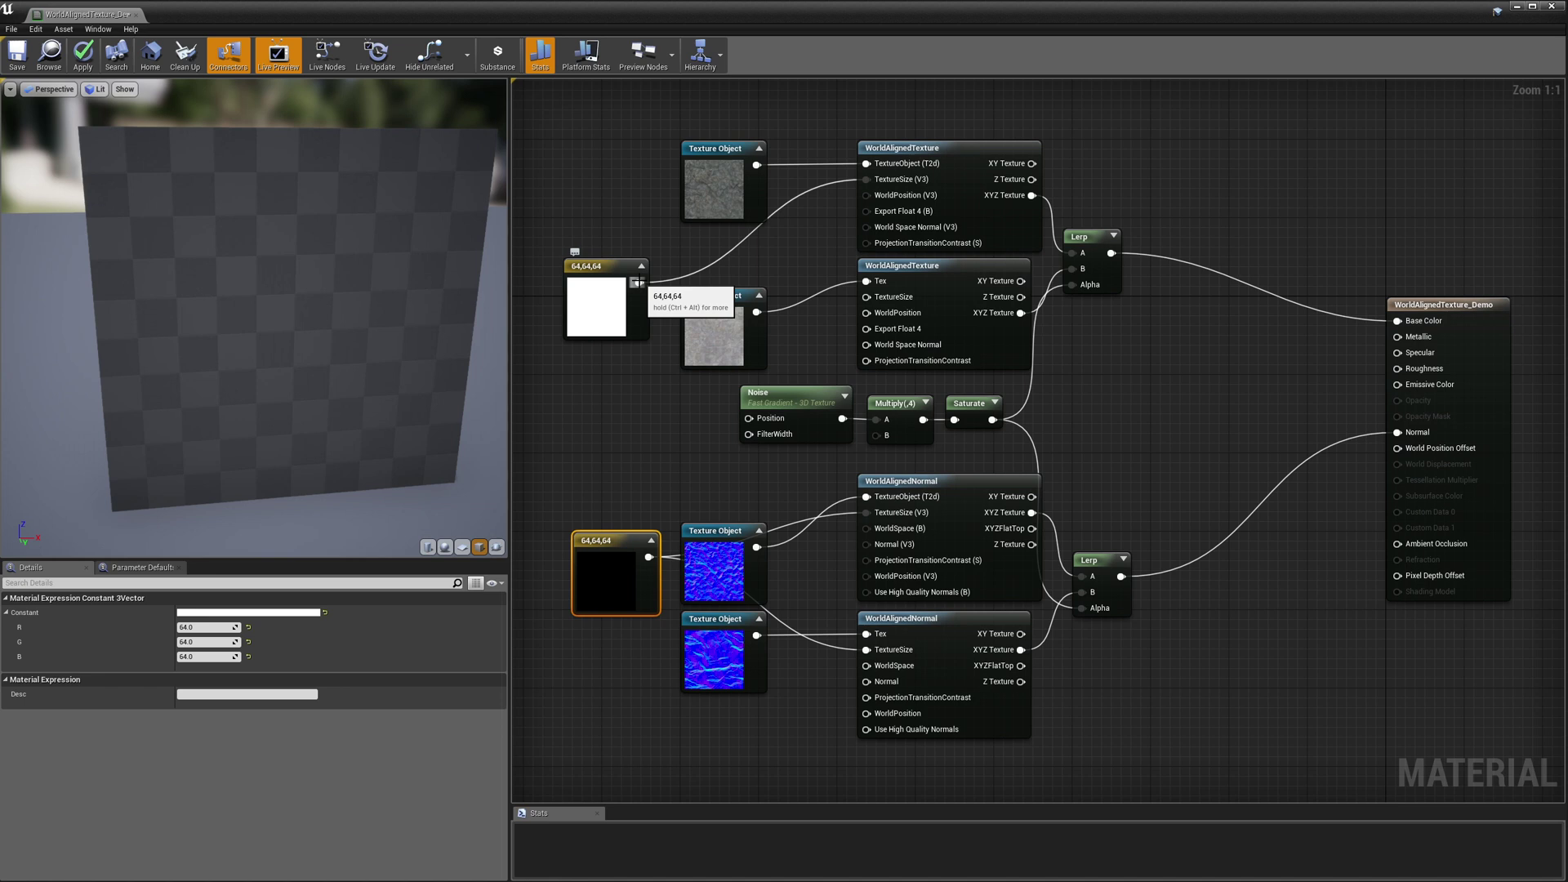
Rewire TextureSize so the original constant drives the first texture and normal nodes and the copy drives the second pair, placing the copy below the original.
{"action": "left_click_drag", "start_coordinate": [866, 649], "coordinate": [614, 431], "text": "ctrl"}
{"action": "left_click", "coordinate": [614, 432]}
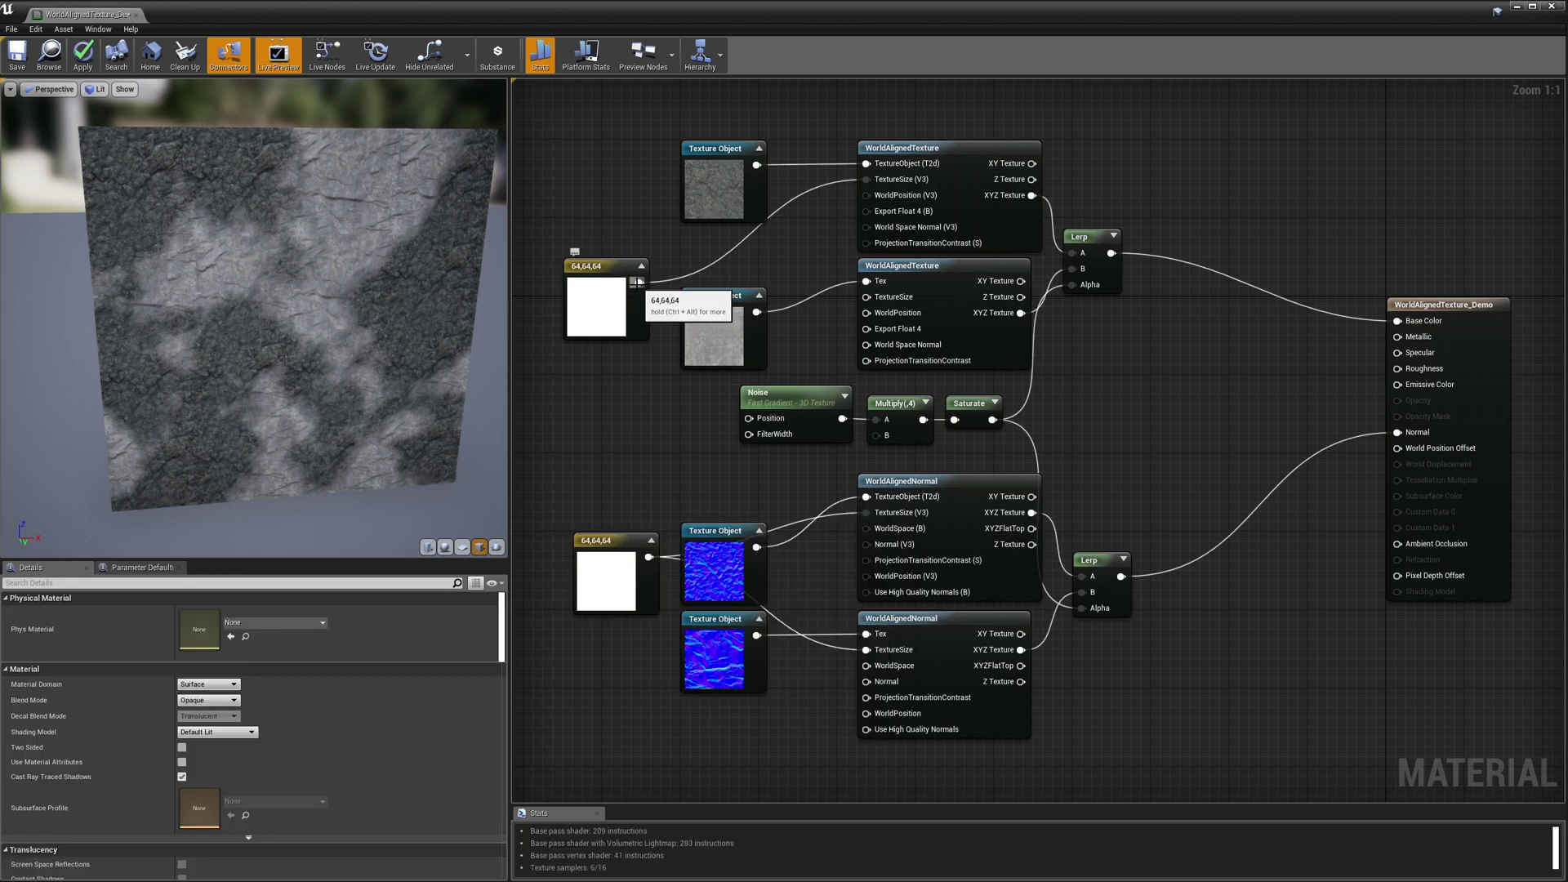
{"action": "left_click_drag", "start_coordinate": [637, 283], "coordinate": [868, 513]}
{"action": "left_click_drag", "start_coordinate": [649, 557], "coordinate": [867, 649]}
{"action": "left_click_drag", "start_coordinate": [577, 543], "coordinate": [566, 415]}
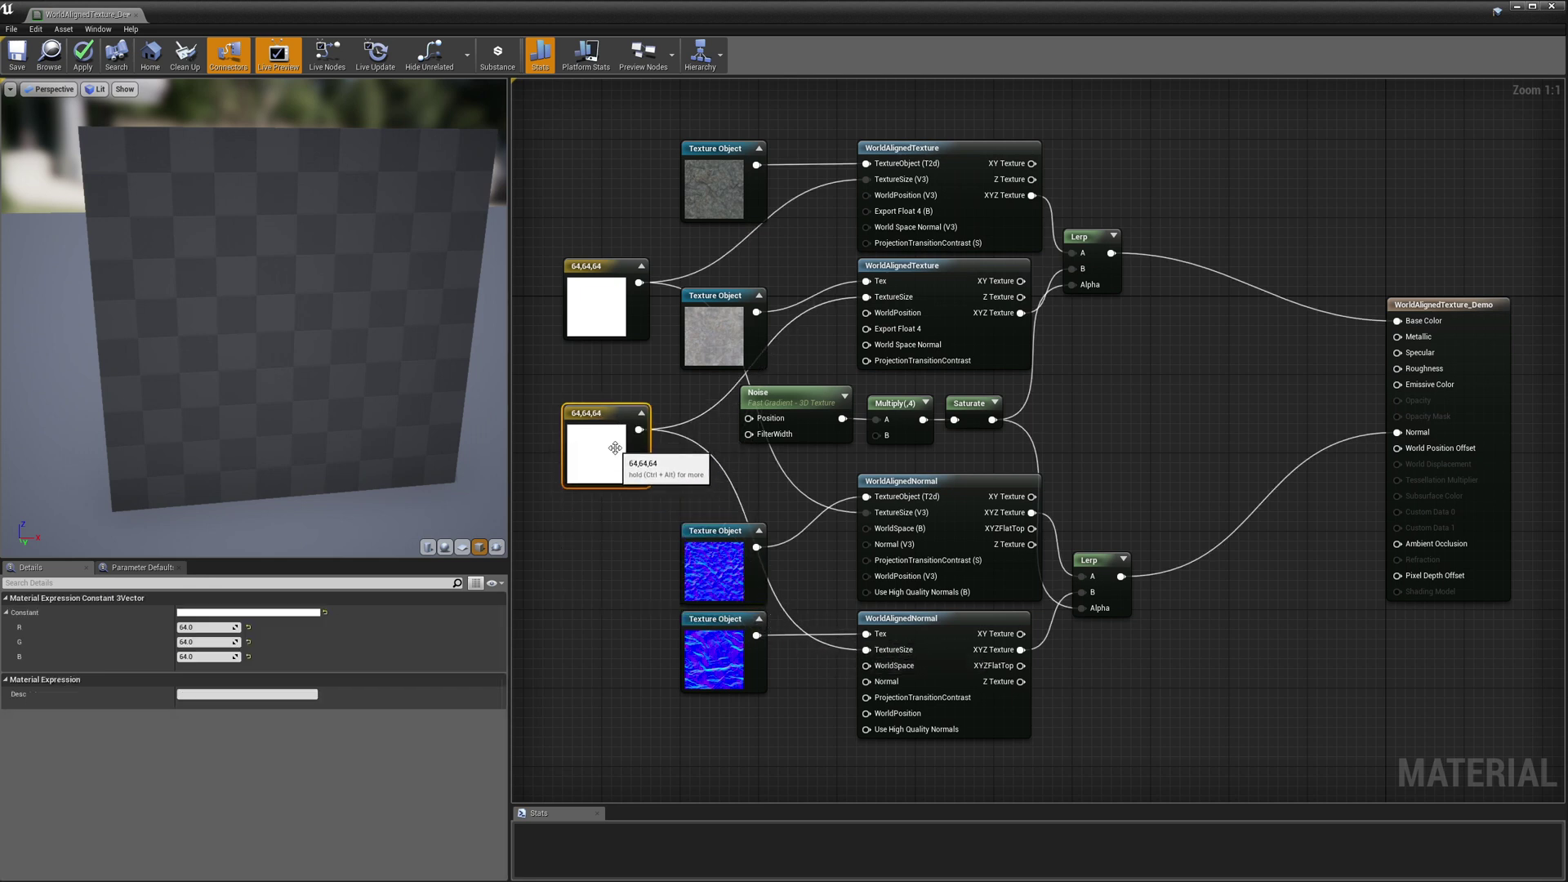
Set the R, G and B values of the lower texture size constant to 48 each.
{"action": "left_click", "coordinate": [204, 628]}
{"action": "type", "text": "48"}
{"action": "key", "text": "Return"}
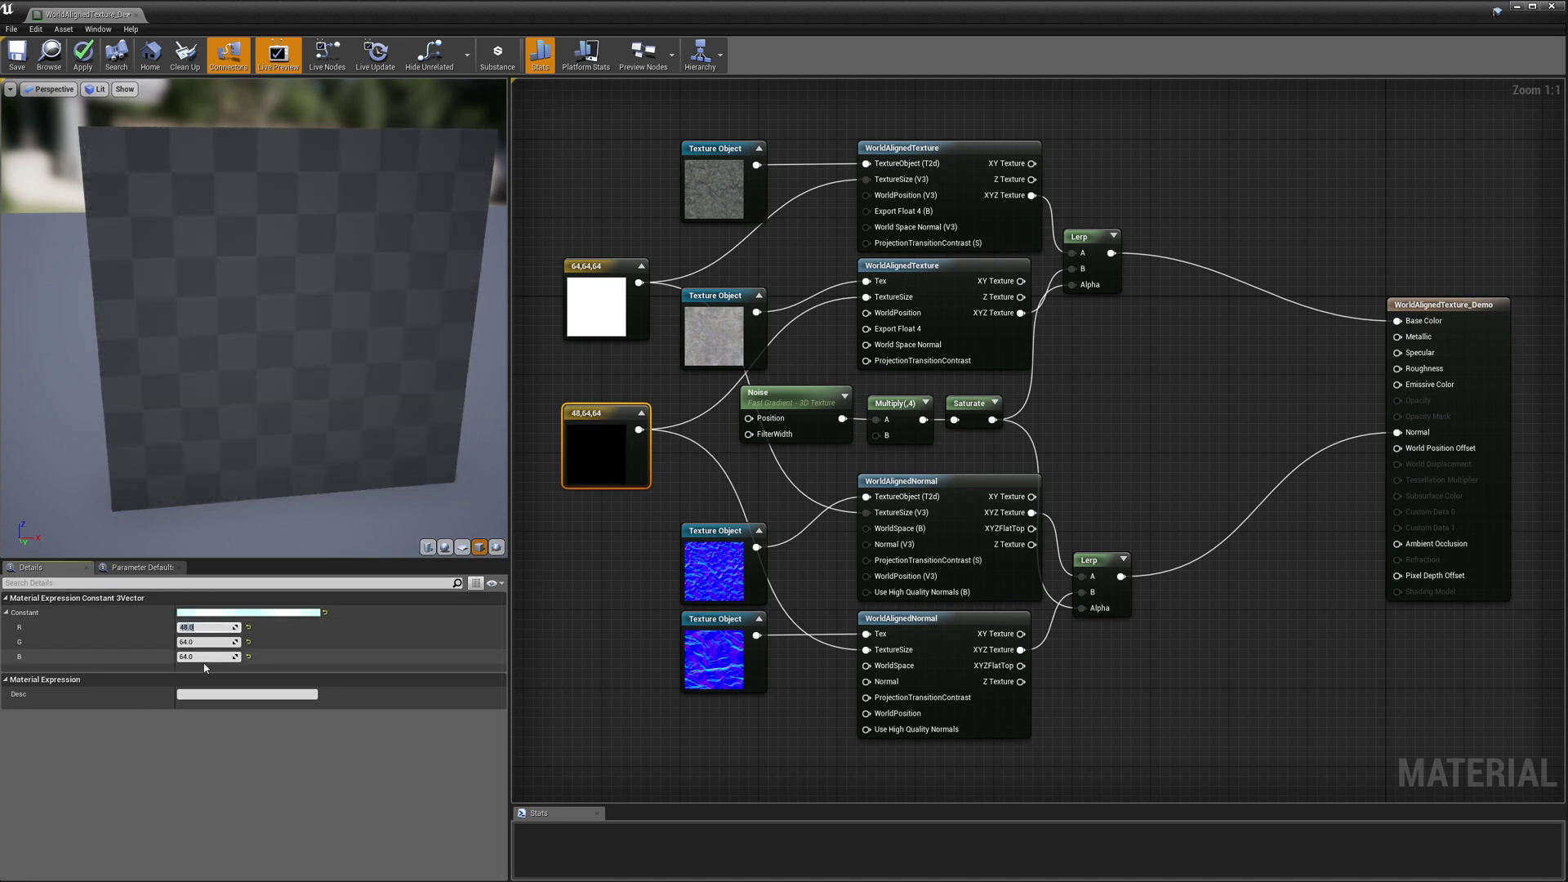
{"action": "left_click", "coordinate": [202, 640]}
{"action": "type", "text": "48"}
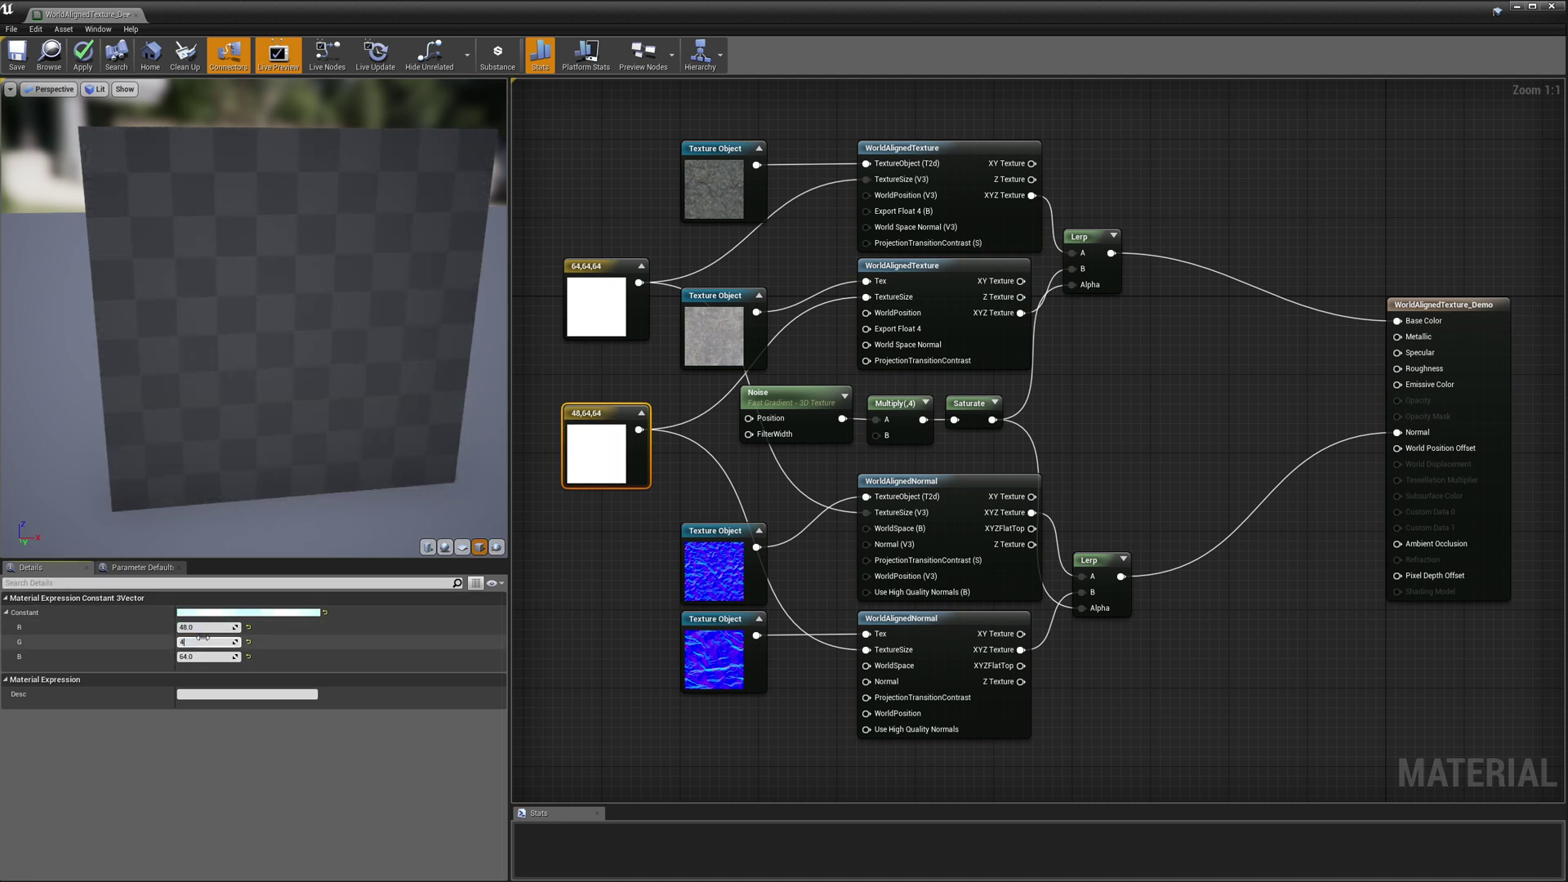
{"action": "key", "text": "Return"}
{"action": "left_click", "coordinate": [206, 656]}
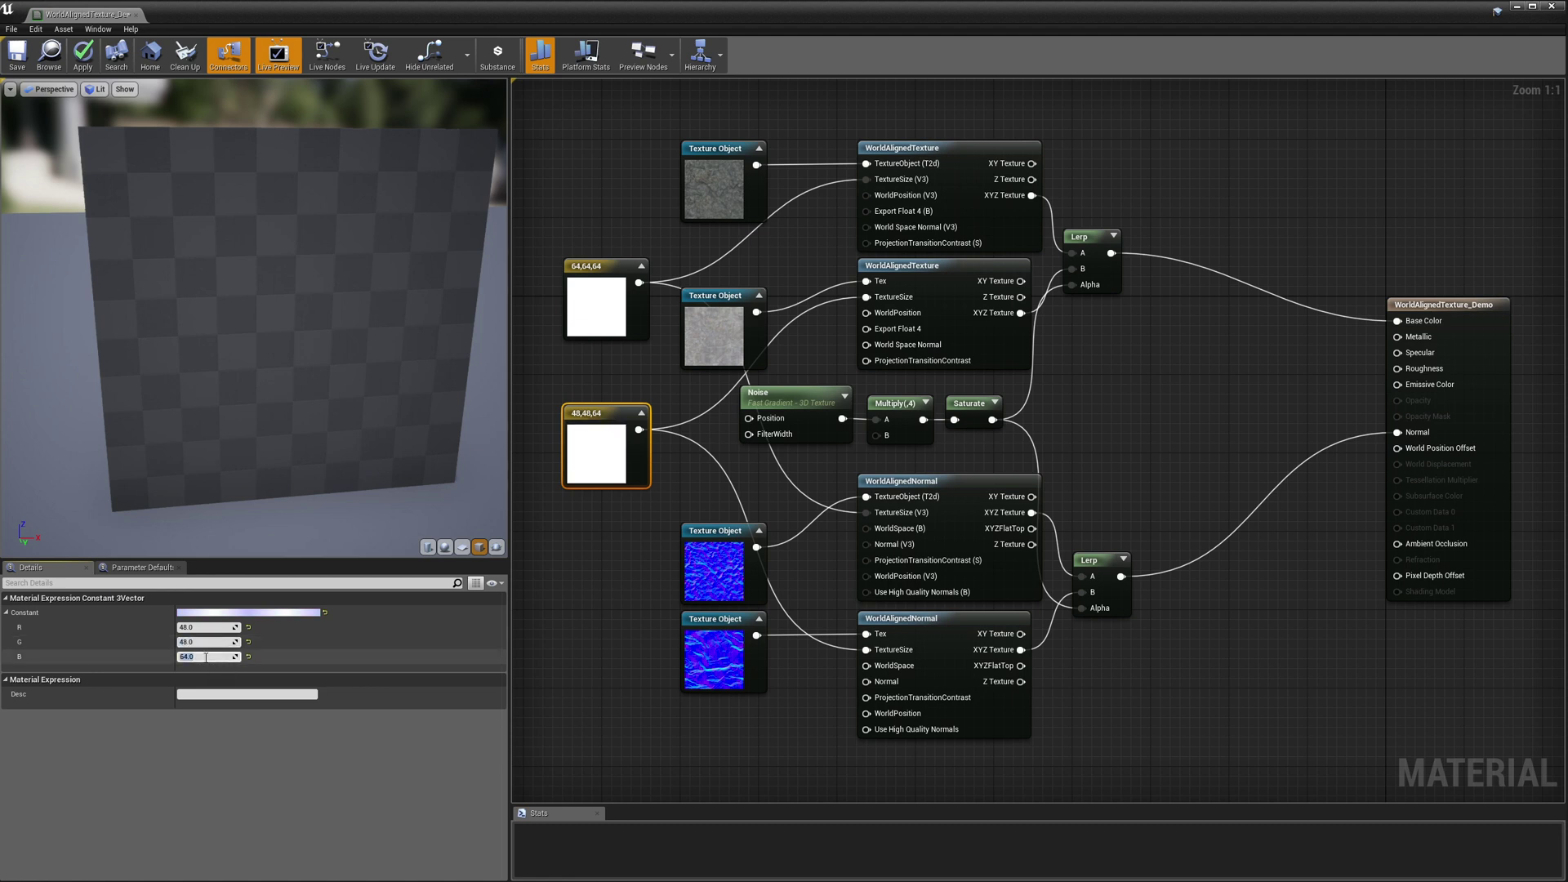
{"action": "type", "text": "48"}
{"action": "key", "text": "Return"}
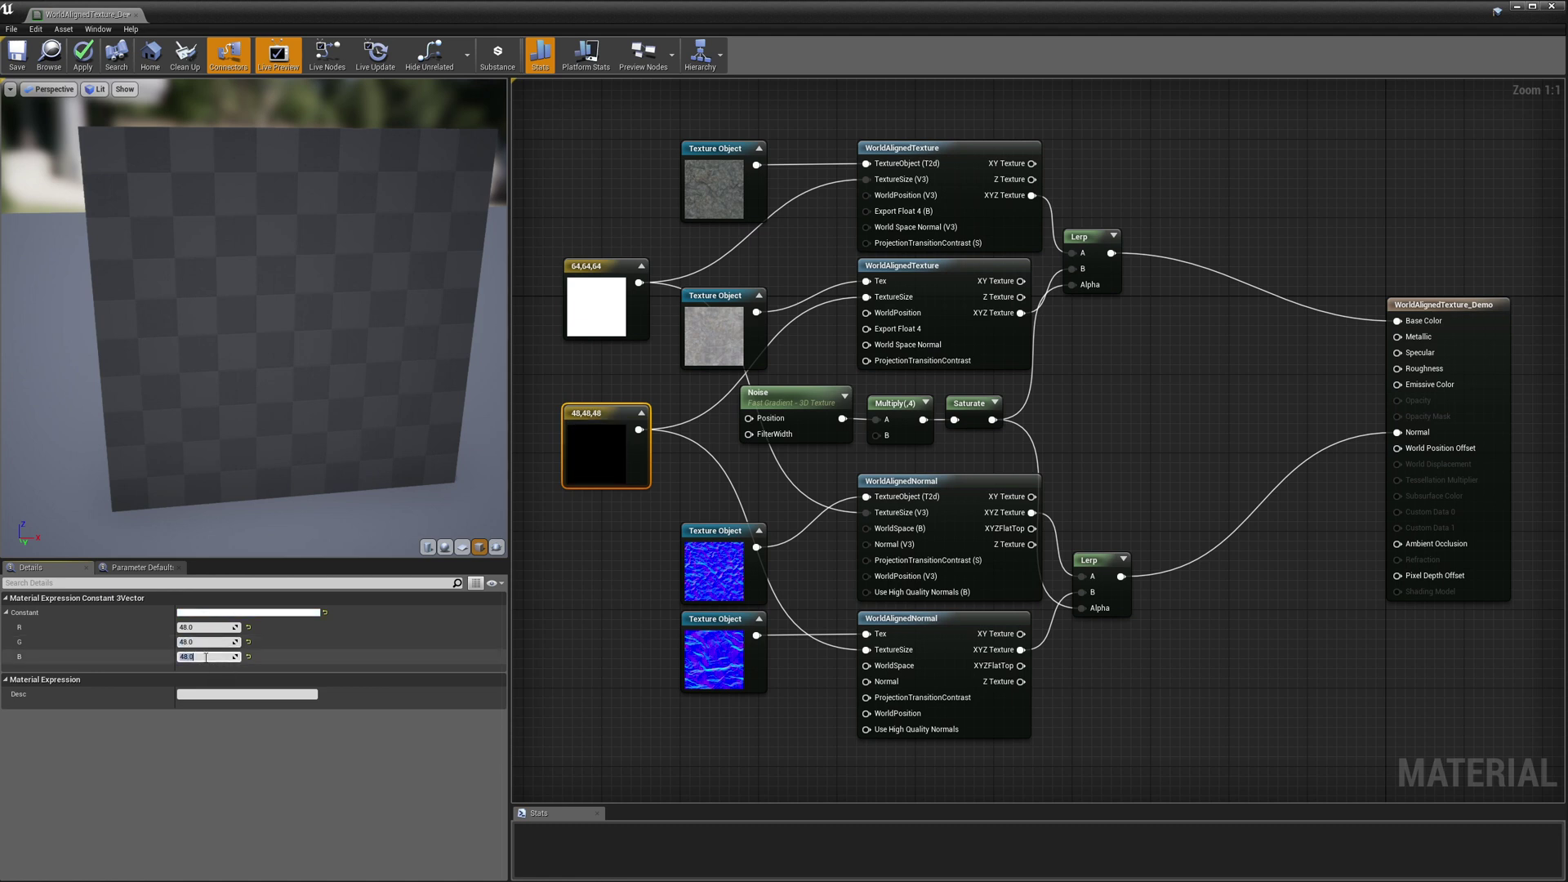
Review the two size constants and the Noise node's settings, inspect the blended rock on the preview cube from above, and clear the node selection.
{"action": "left_click", "coordinate": [590, 296]}
{"action": "left_click", "coordinate": [591, 448]}
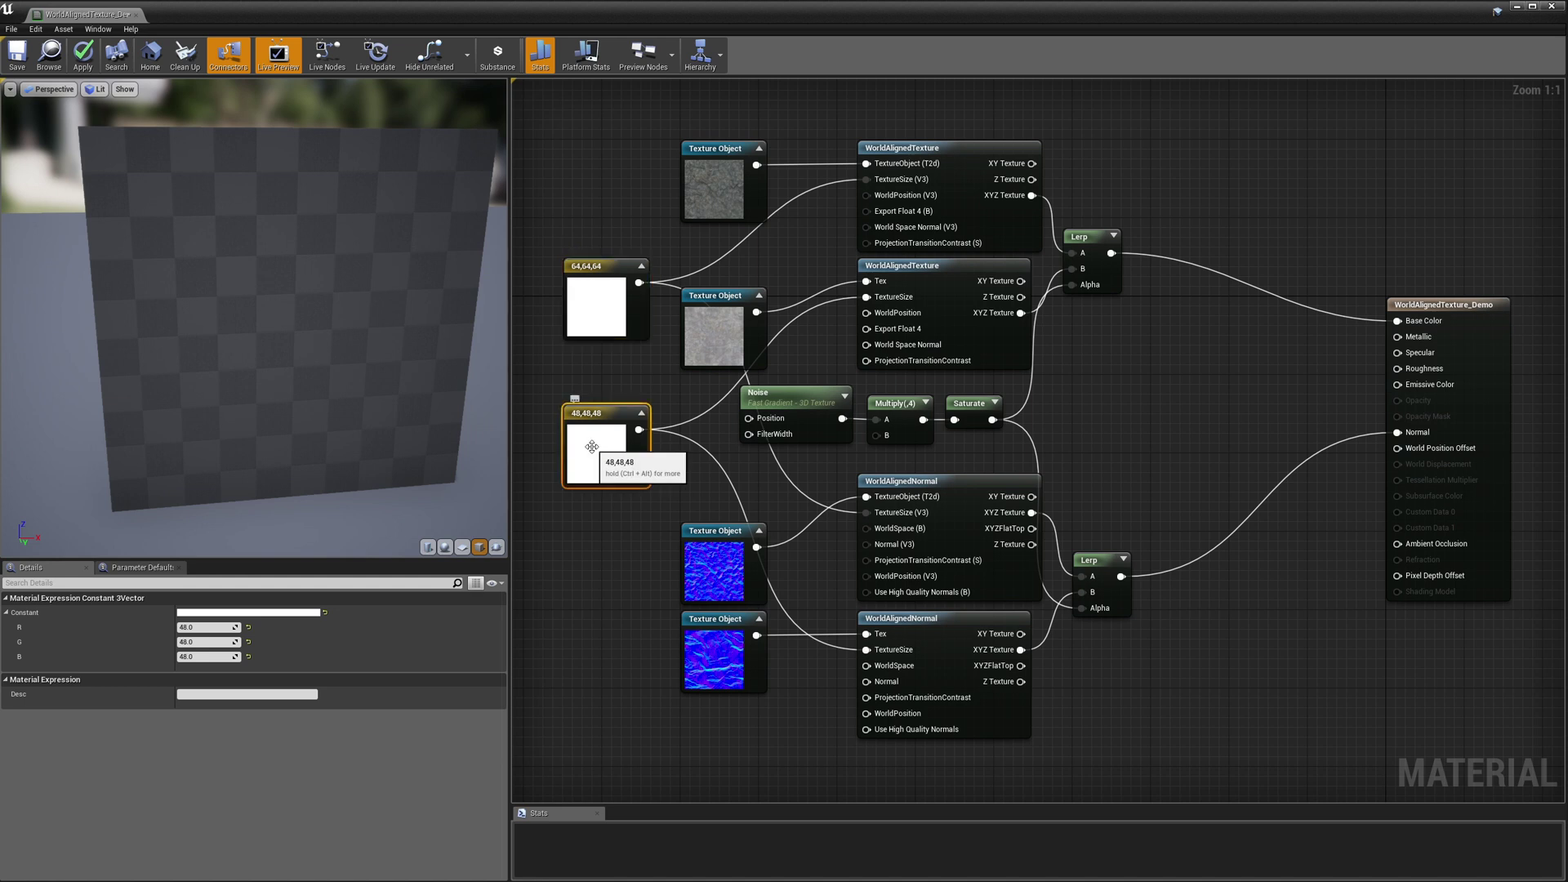
{"action": "left_click", "coordinate": [800, 401]}
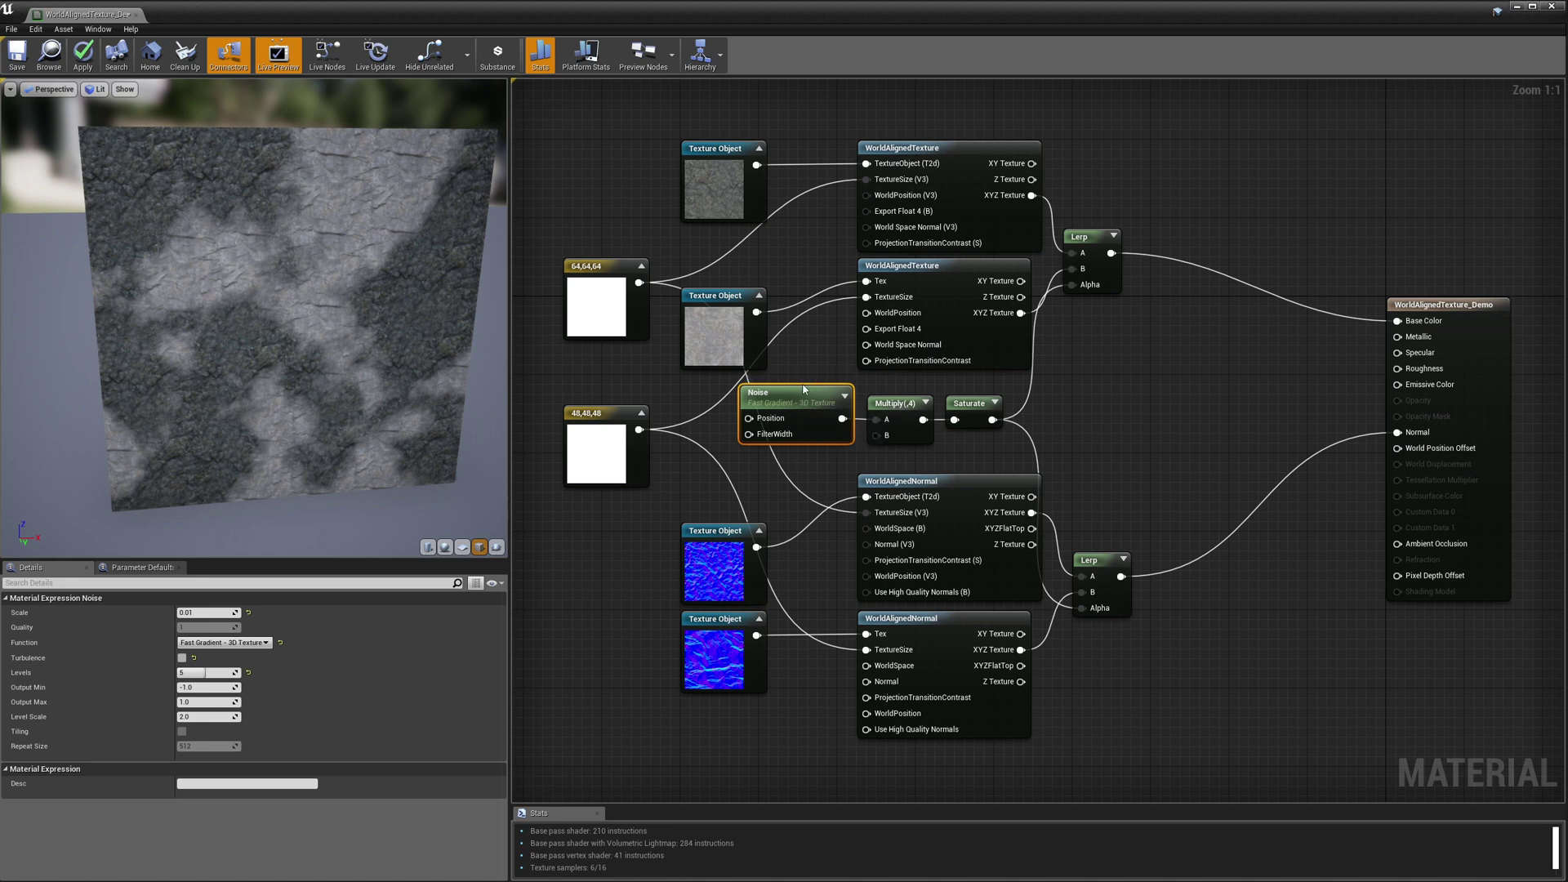
{"action": "left_click_drag", "start_coordinate": [263, 219], "coordinate": [287, 268]}
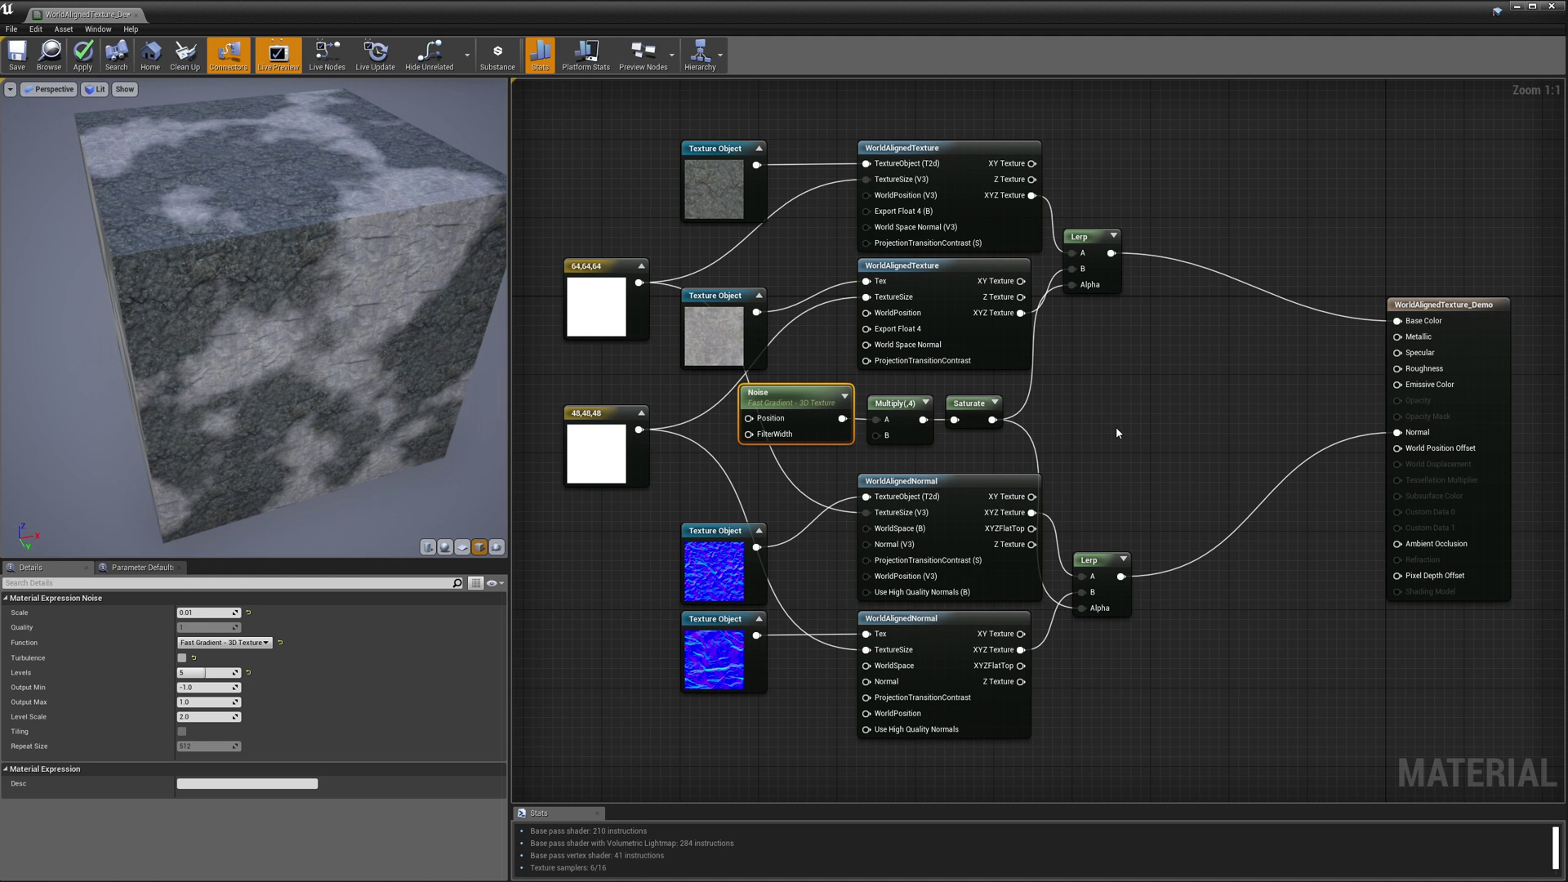
{"action": "left_click_drag", "start_coordinate": [778, 470], "coordinate": [982, 447]}
{"action": "left_click", "coordinate": [981, 446]}
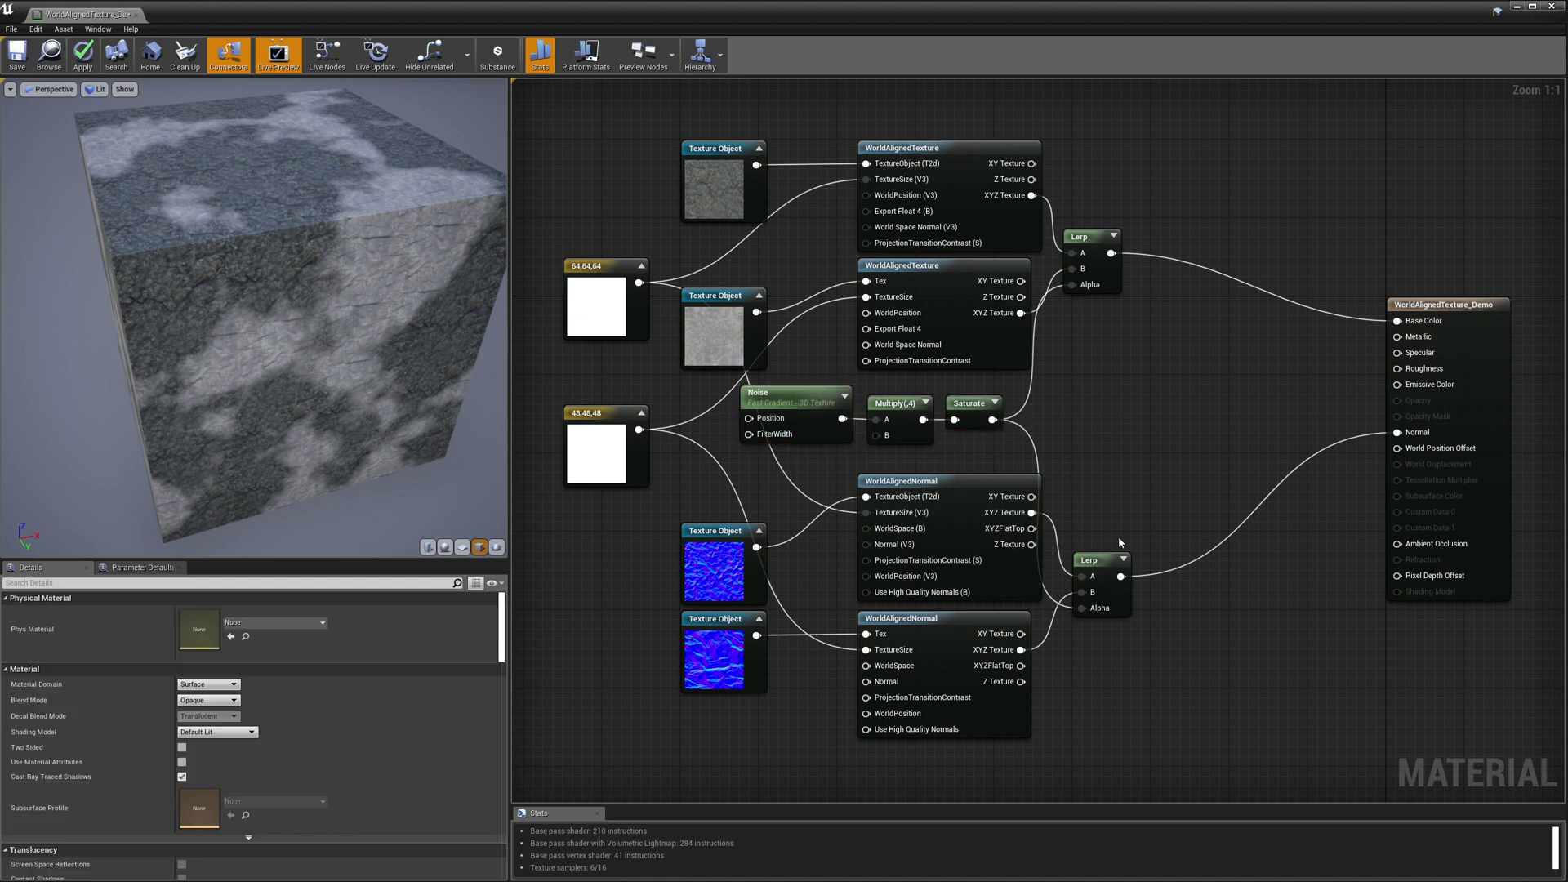